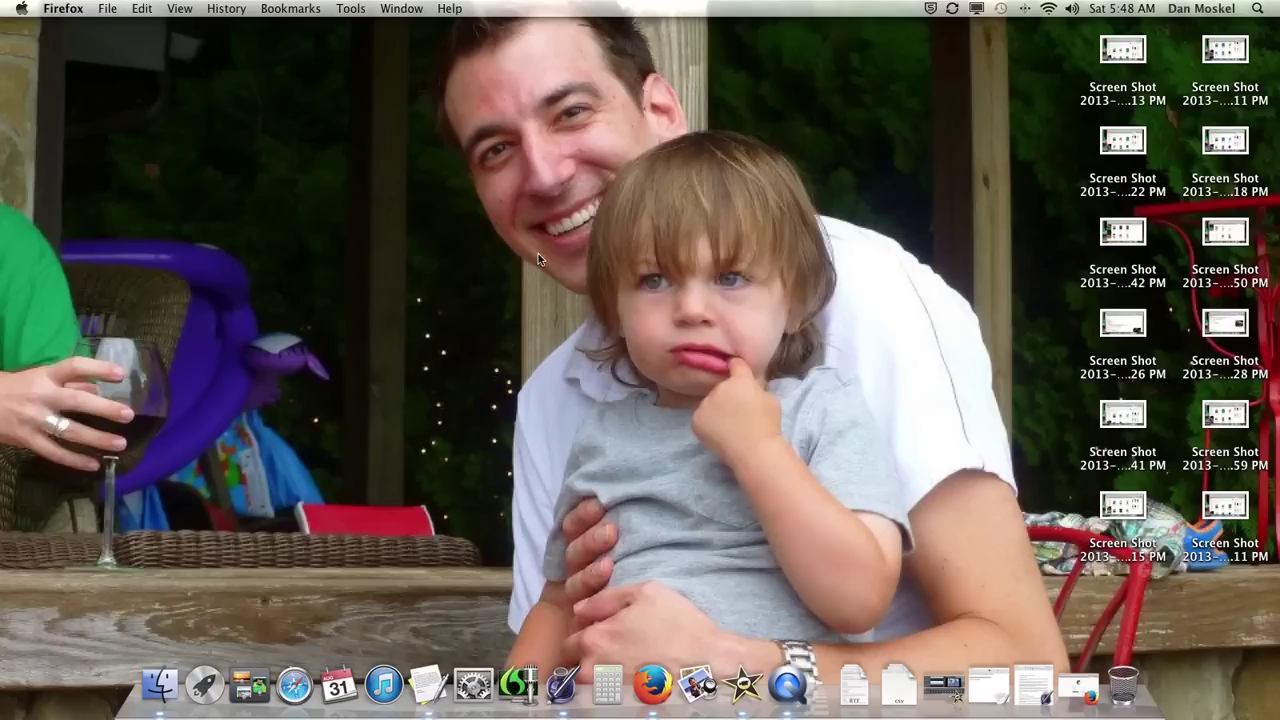
# Step: Log in to MailChimp and open the Lists page showing the Dating and YBCC lists
pyautogui.click(1078, 686)
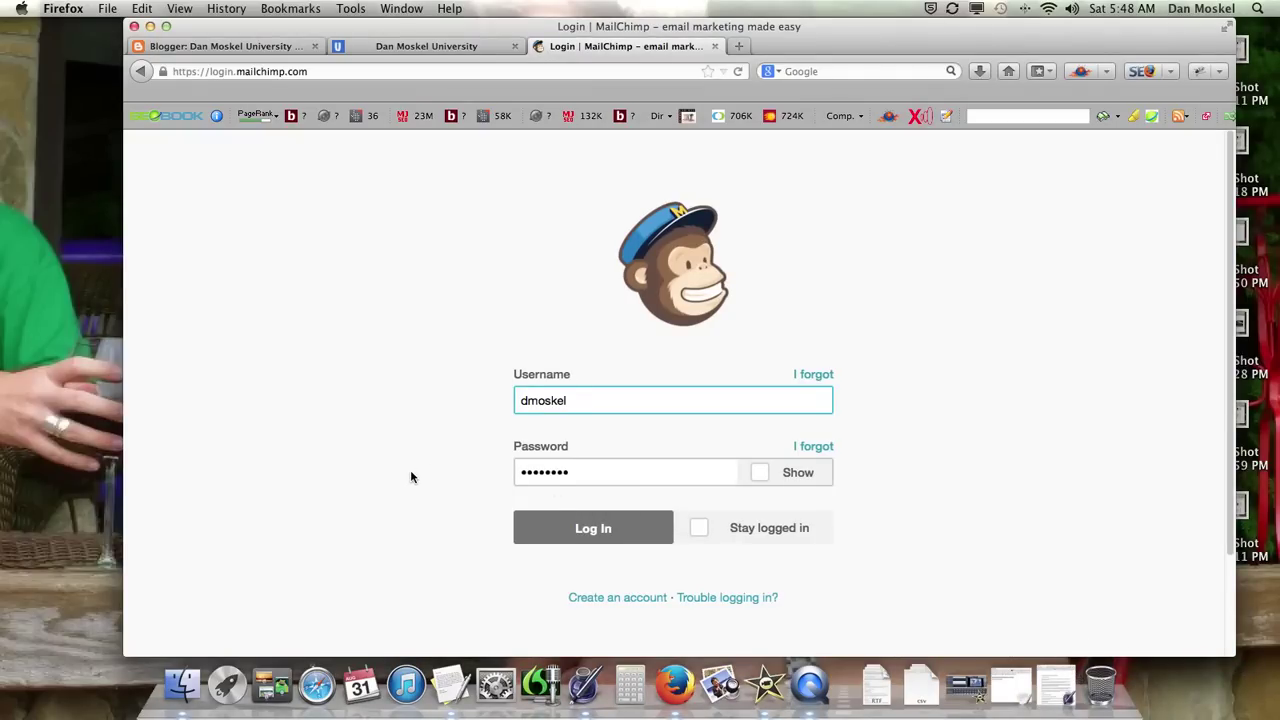
pyautogui.click(525, 528)
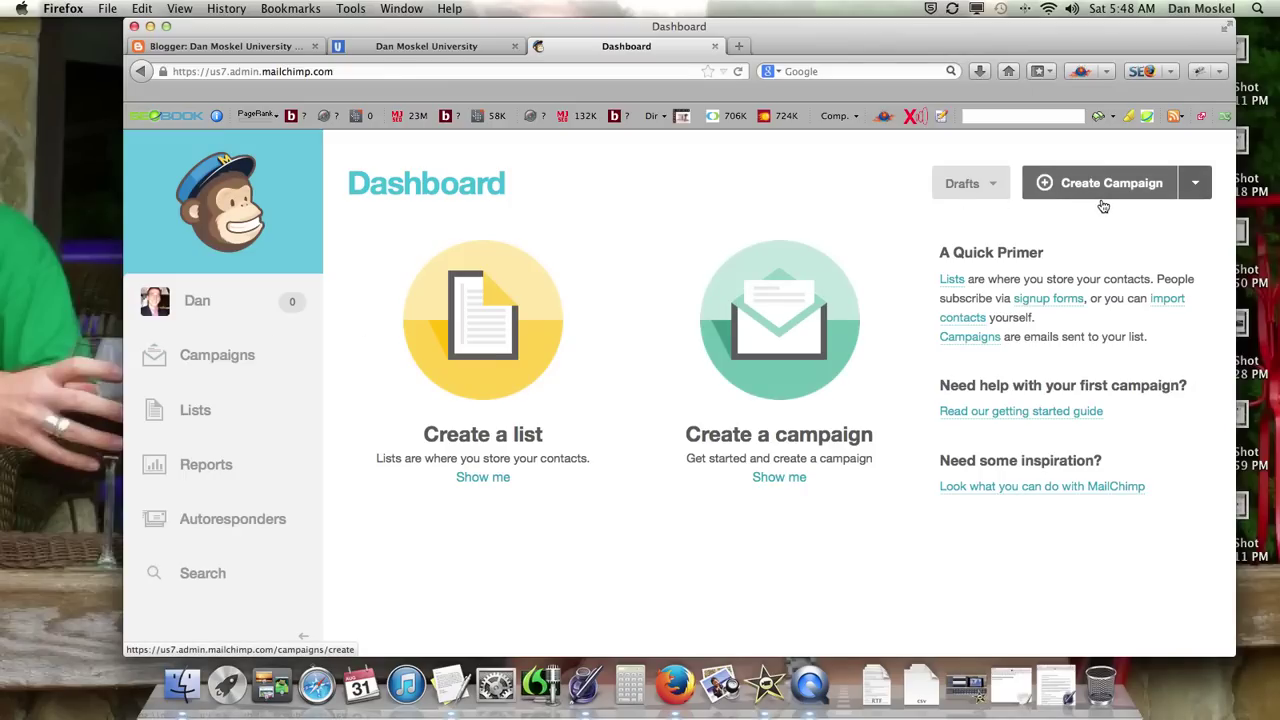
pyautogui.click(197, 412)
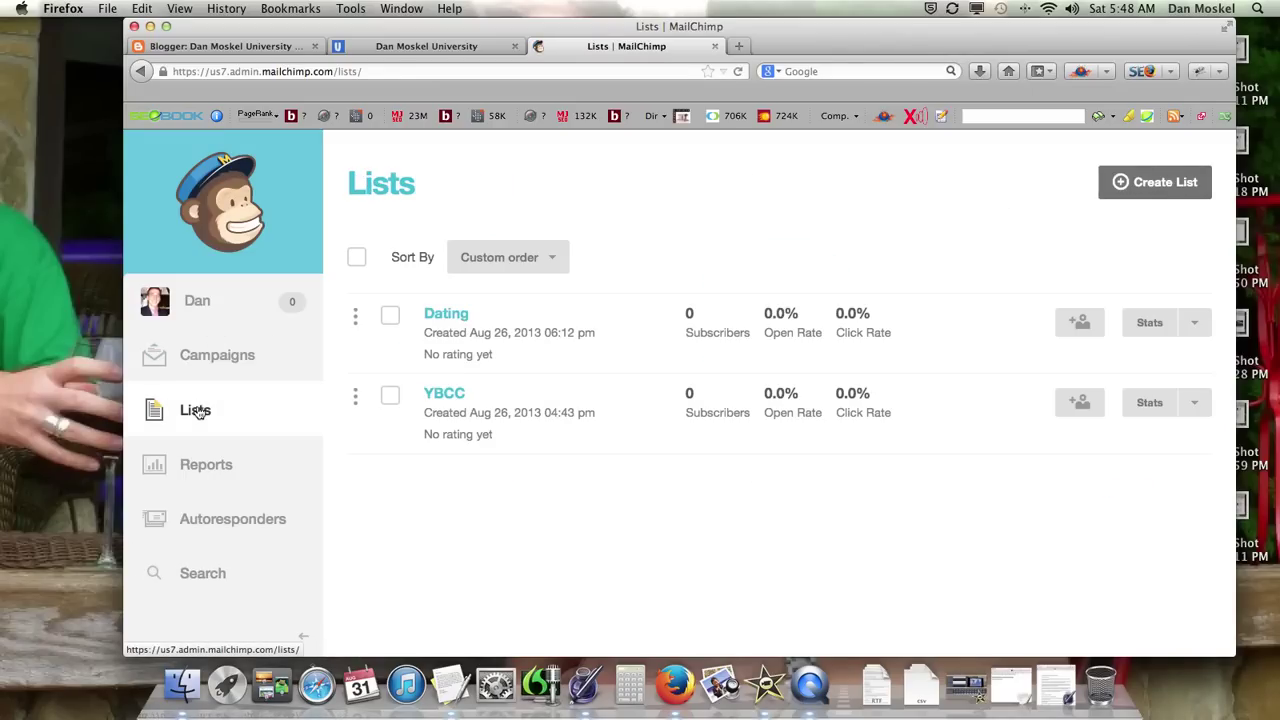
# Step: Start a brand-new list and name it after the blog owner's newsletter
pyautogui.click(1162, 188)
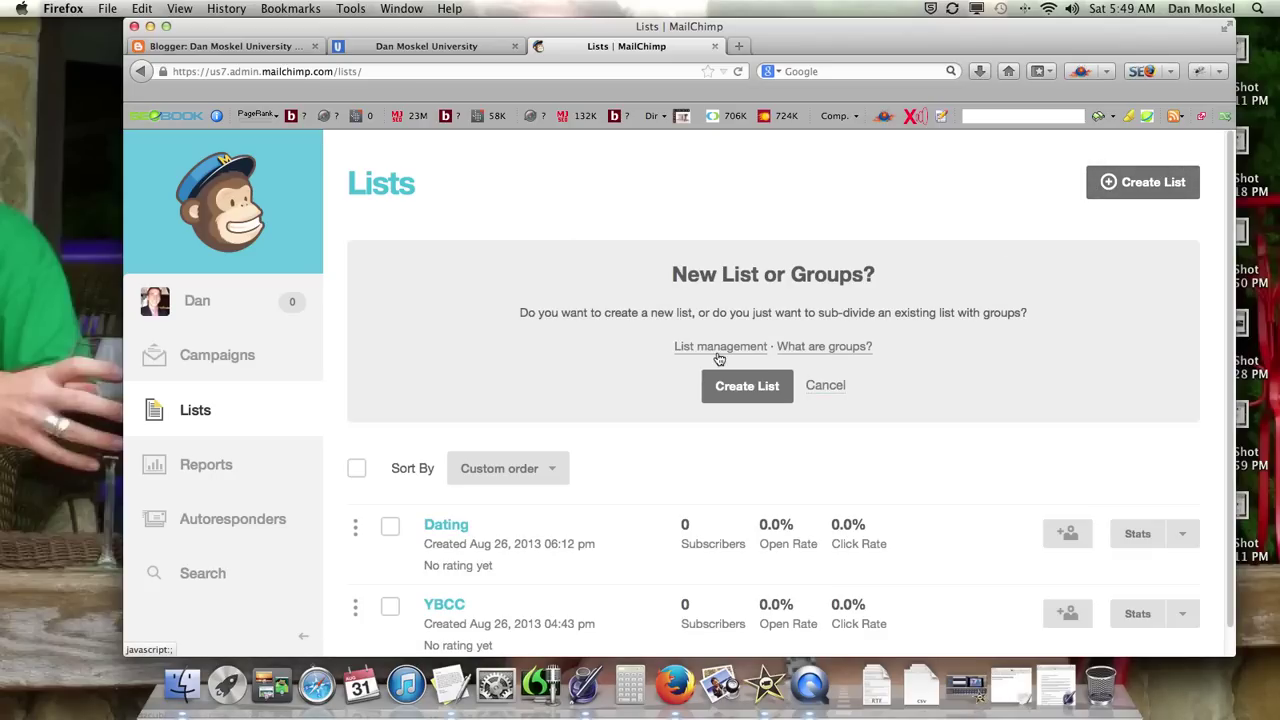
pyautogui.click(757, 387)
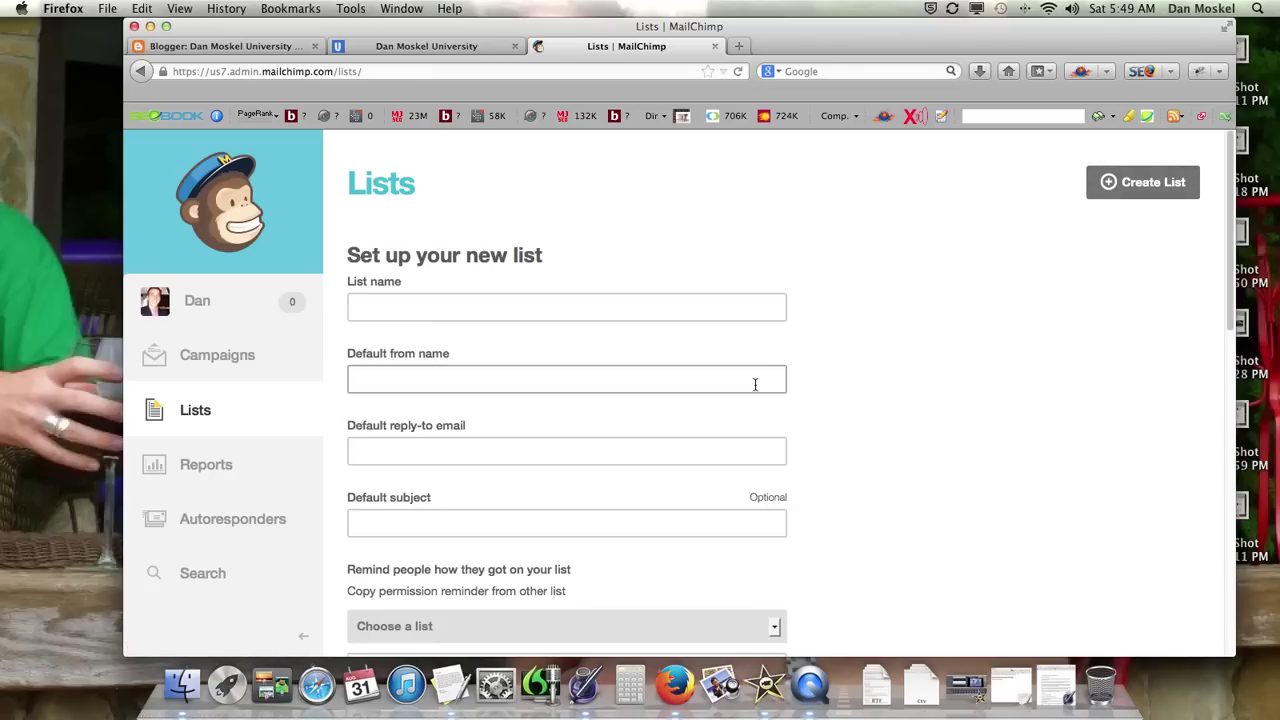
pyautogui.click(557, 305)
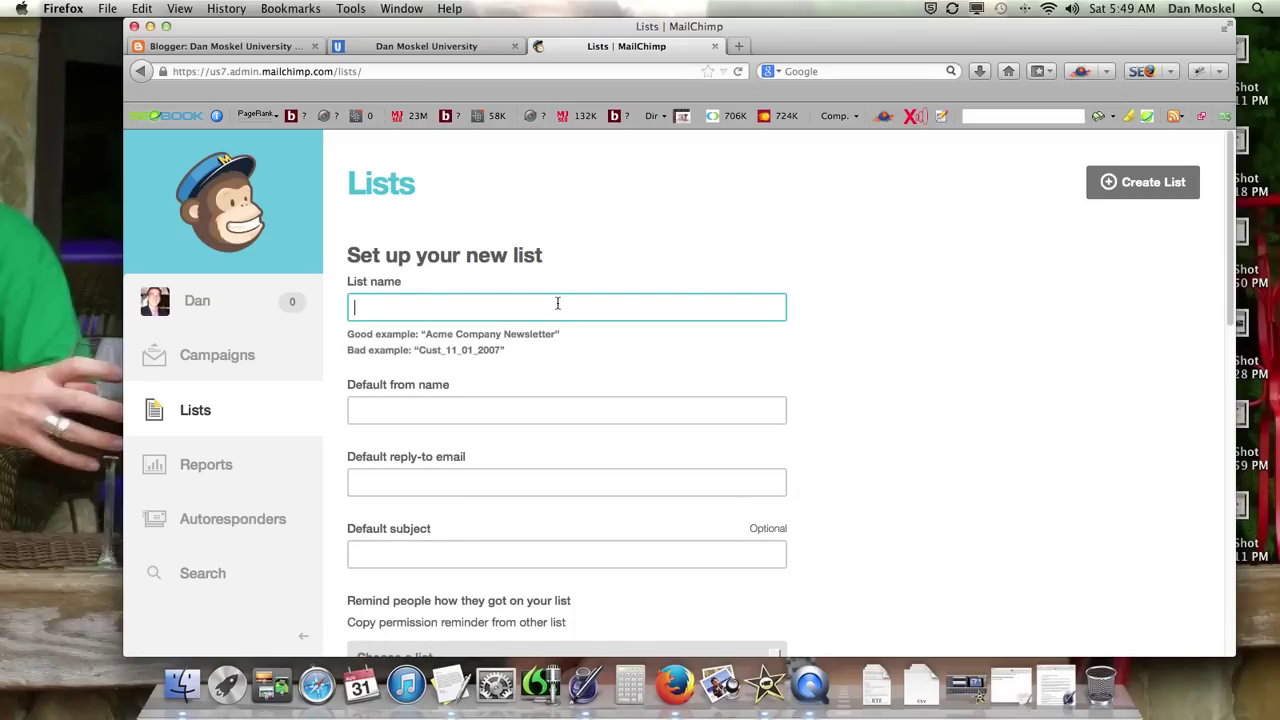
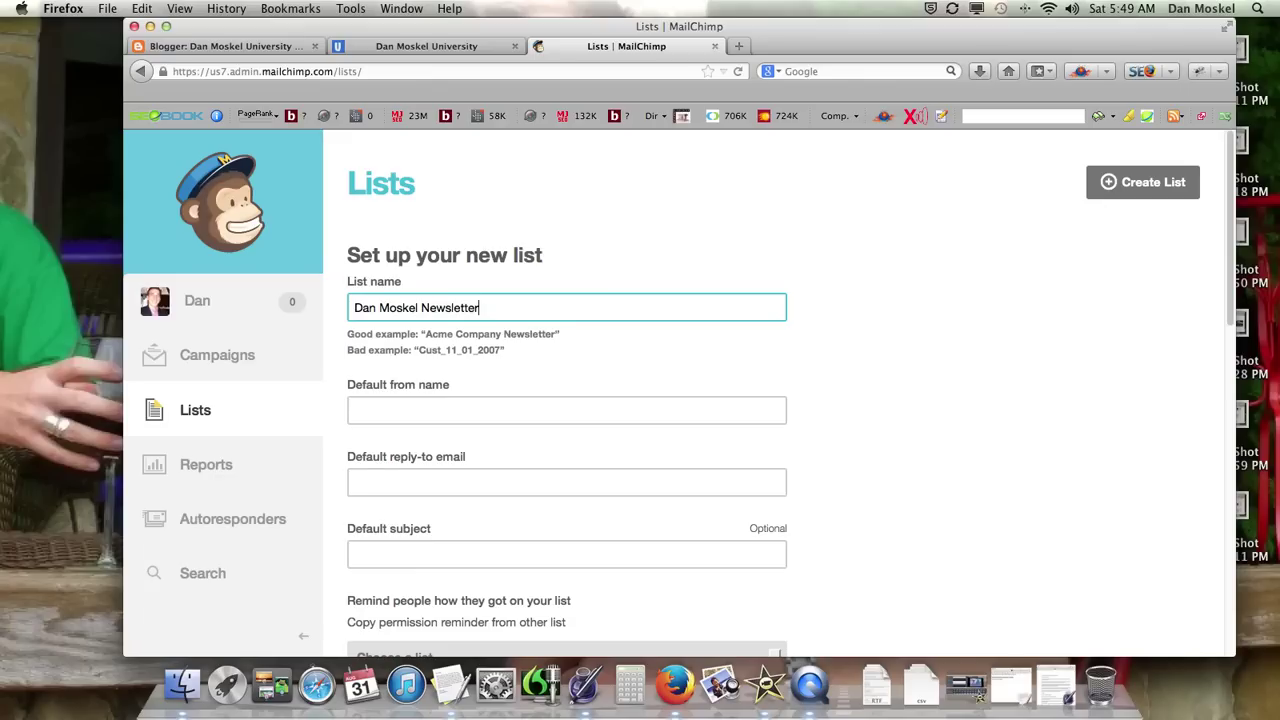
# Step: Copy the list name into Default from name and enter the reply-to email address
pyautogui.press('super+a')
pyautogui.press('super+c')
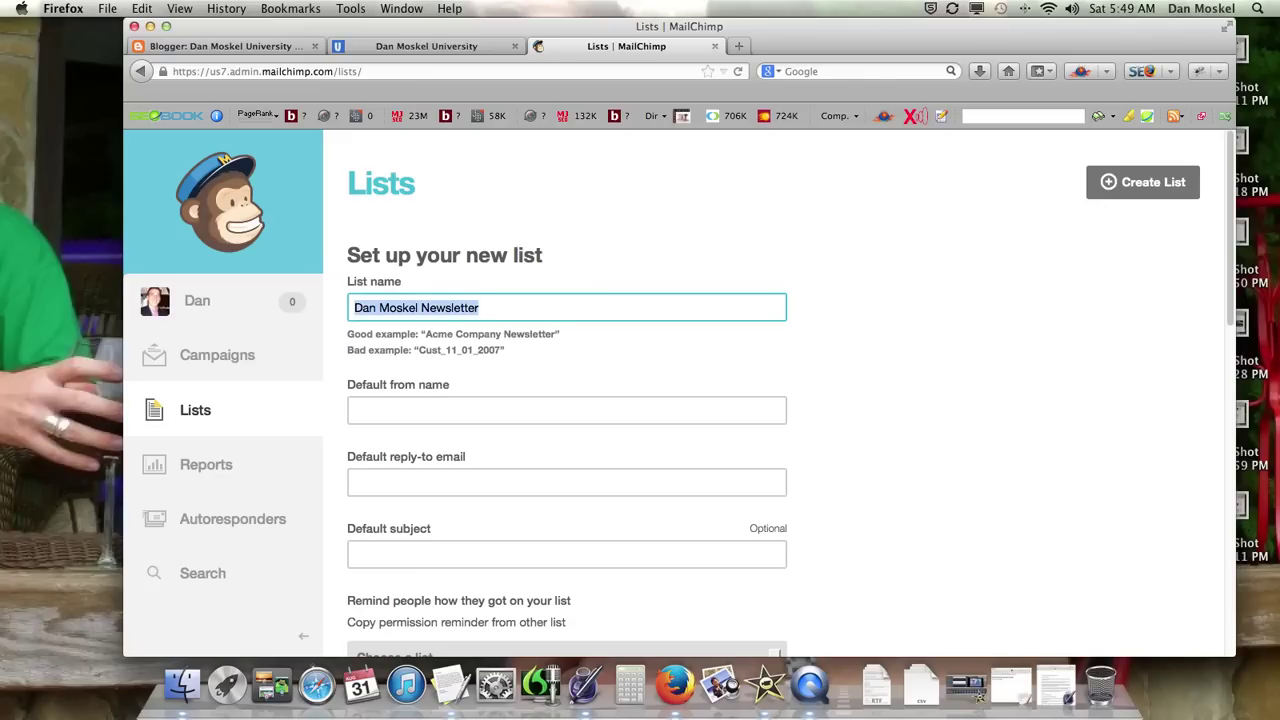
pyautogui.click(563, 410)
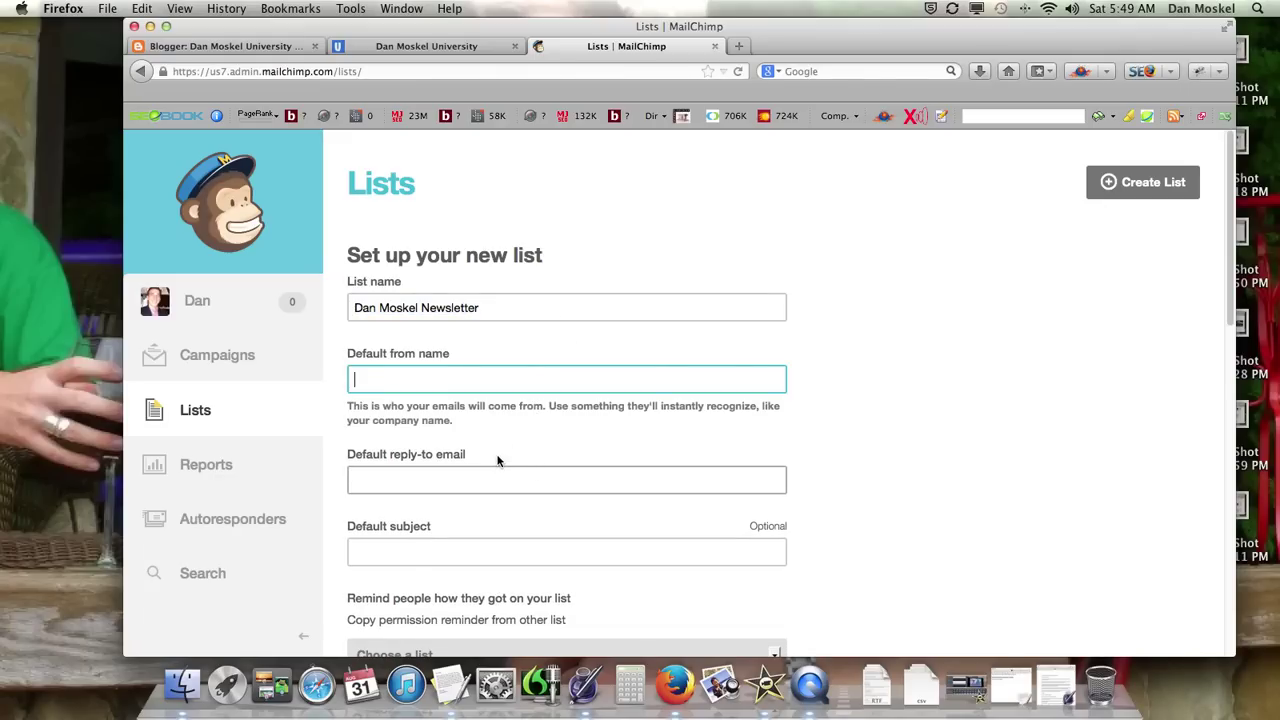
pyautogui.press('super+v')
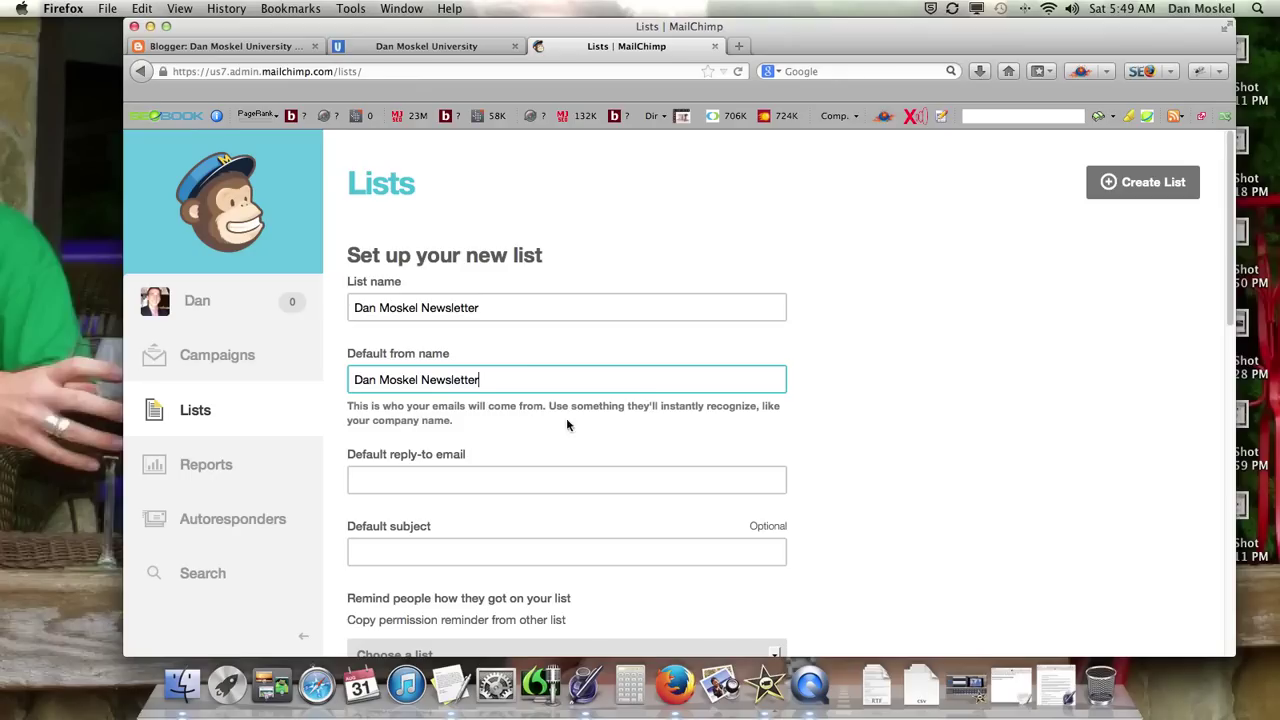
pyautogui.click(481, 481)
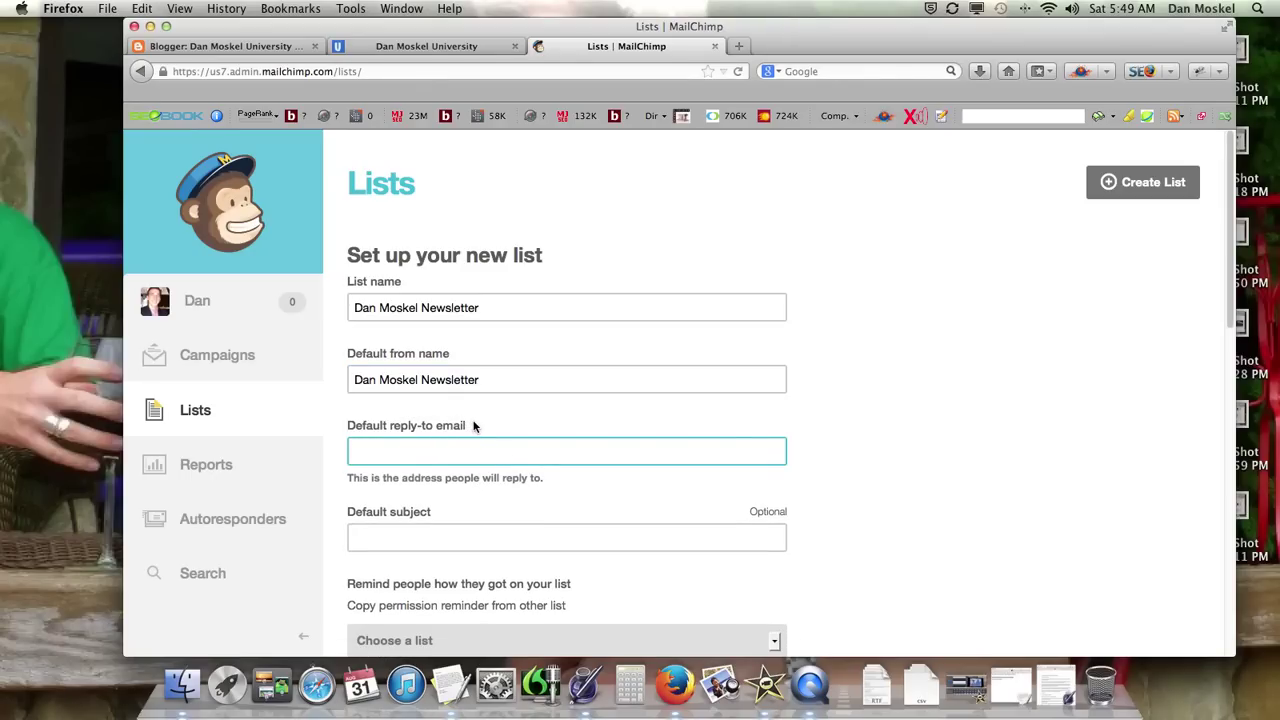
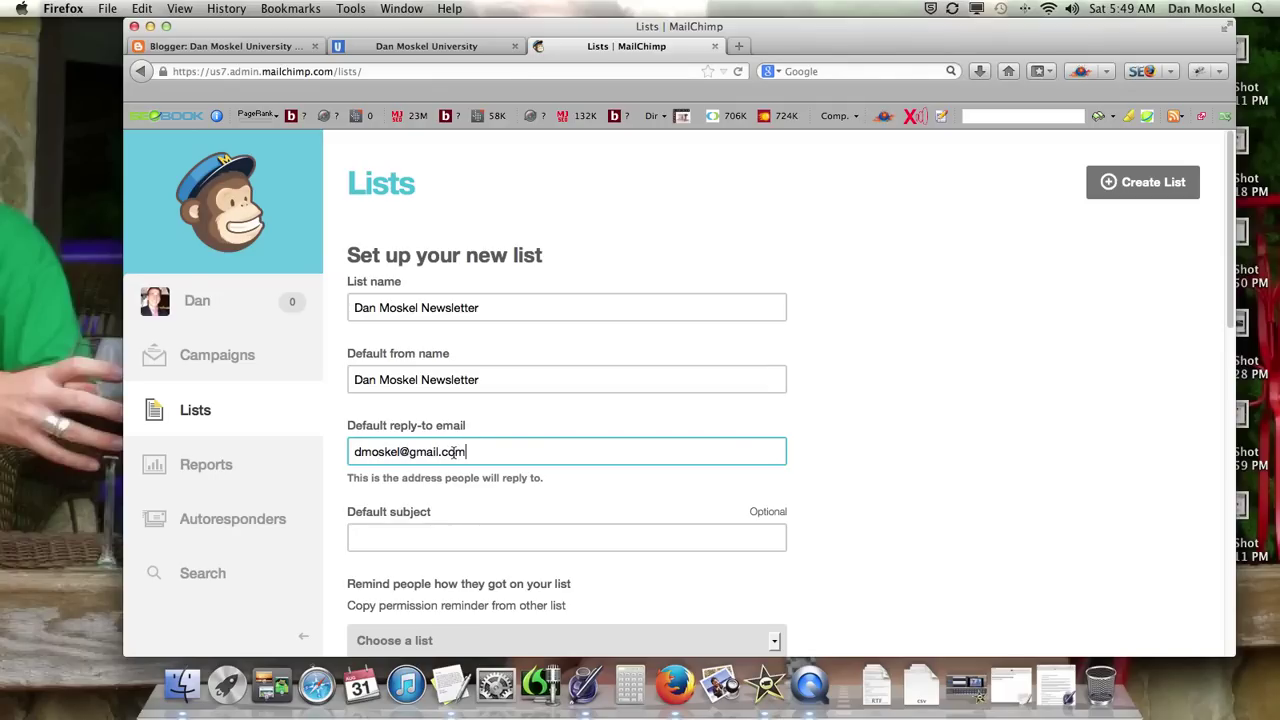
pyautogui.scroll(-2, 416, 490)
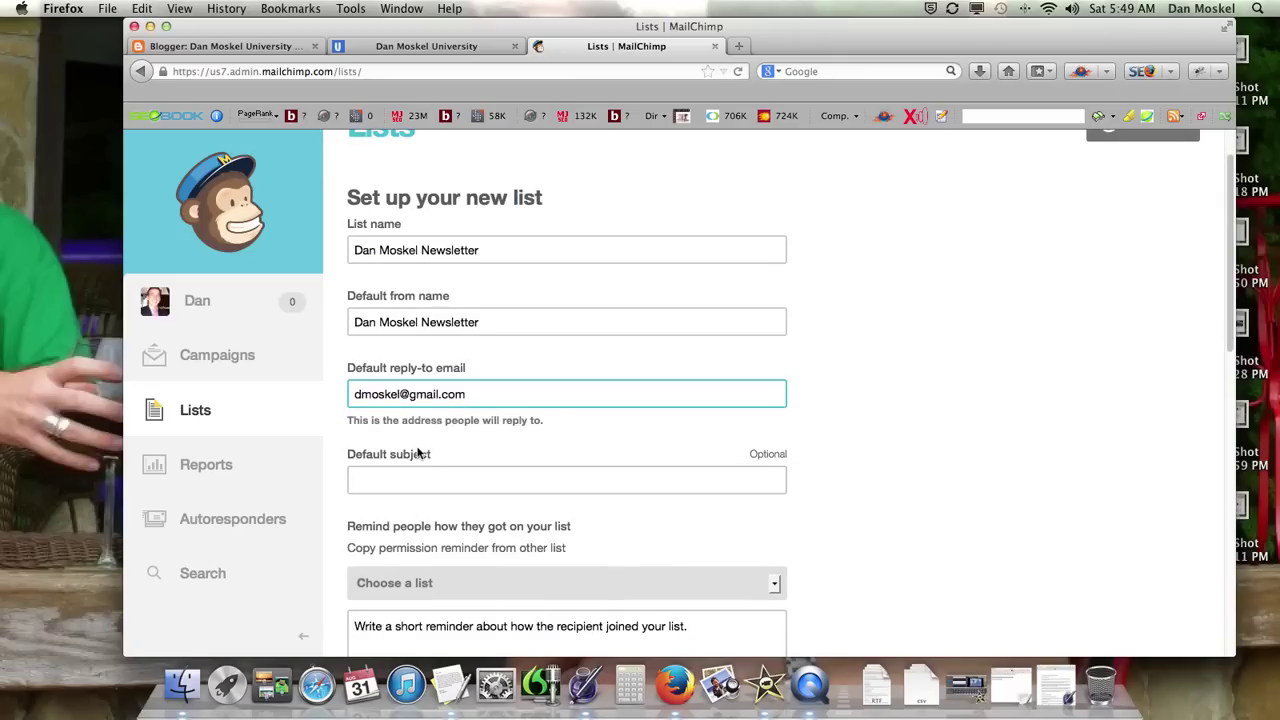
pyautogui.scroll(-2, 432, 466)
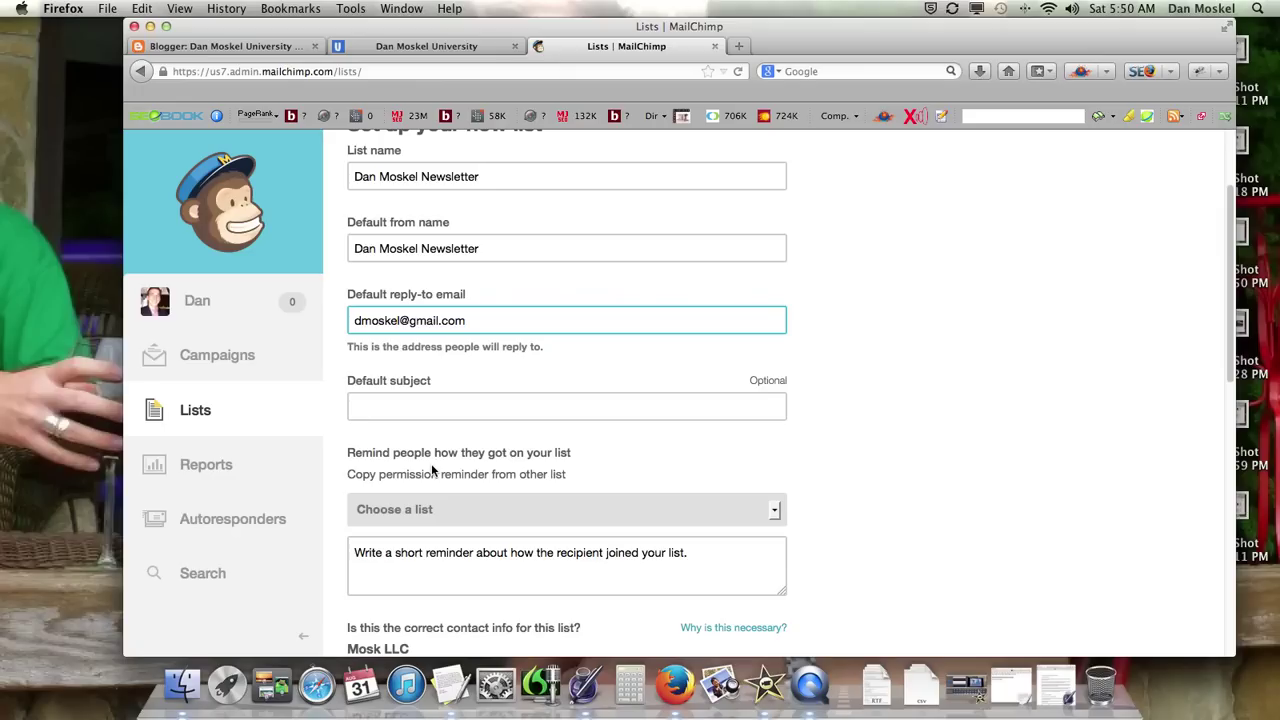
pyautogui.scroll(3, 768, 462)
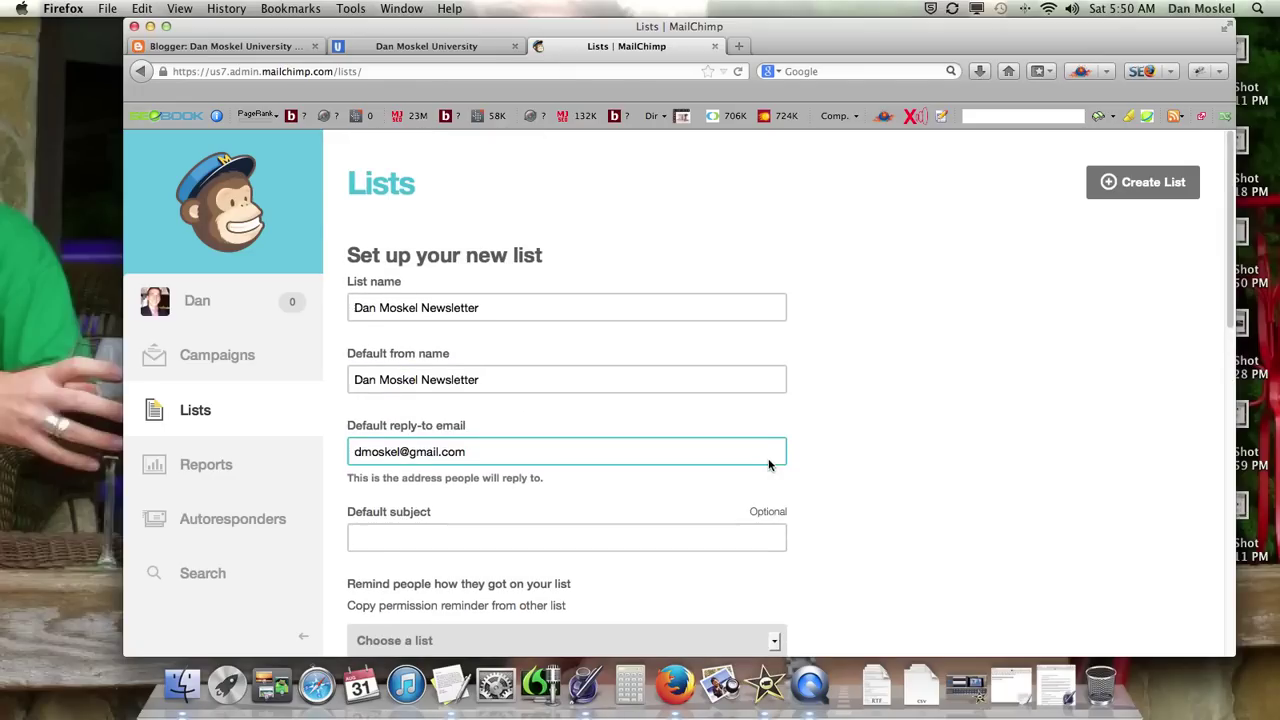
pyautogui.scroll(-3, 766, 466)
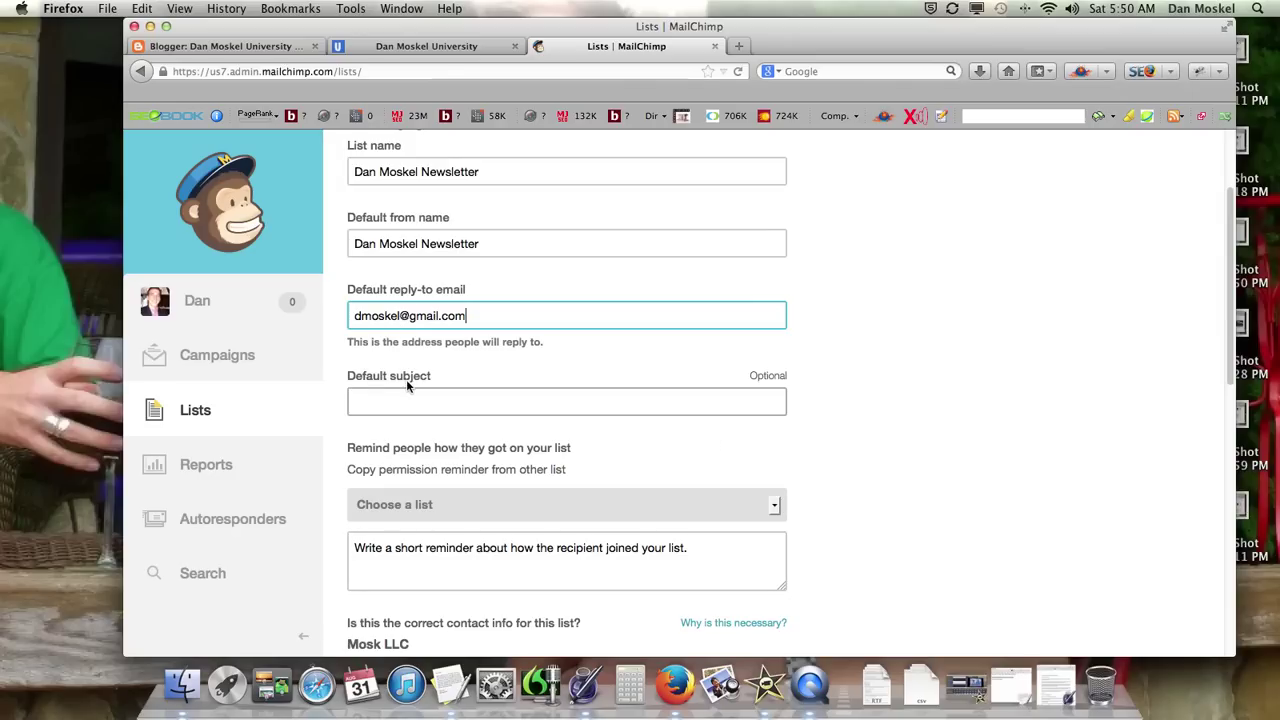
pyautogui.scroll(-1, 410, 380)
pyautogui.scroll(-2, 411, 365)
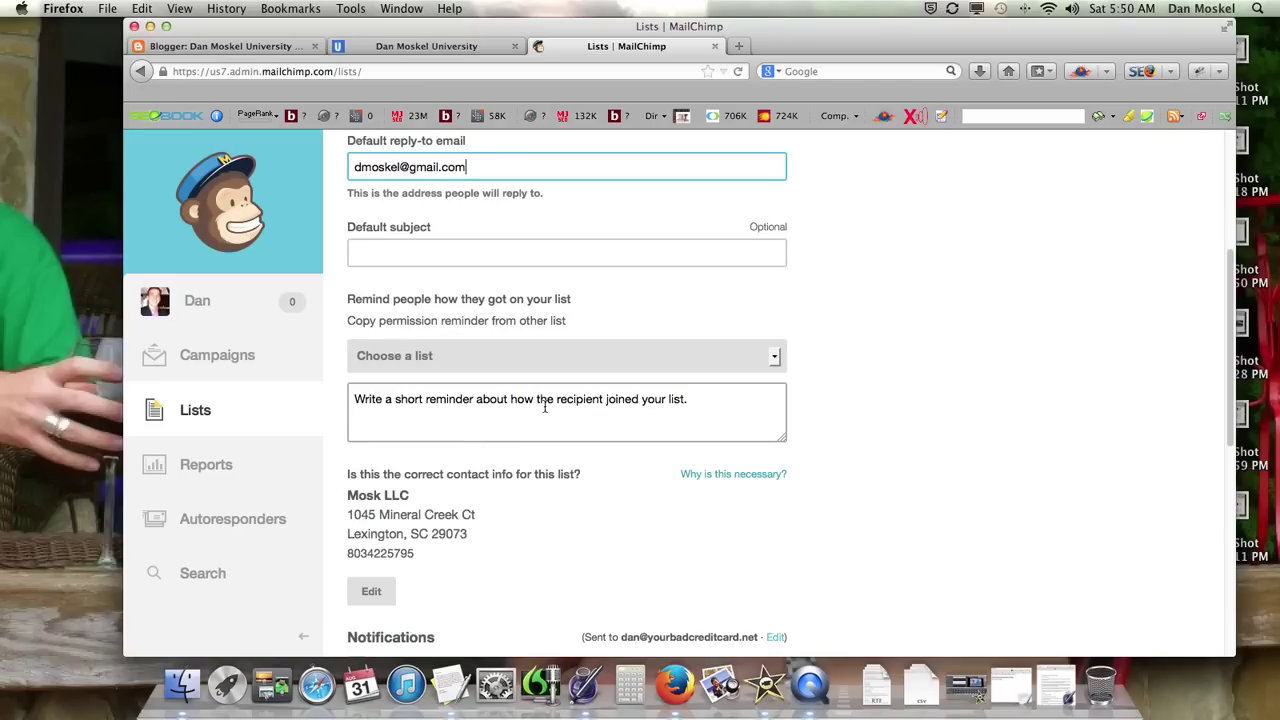
# Step: Type placeholder text beginning 'You are recie' into the permission reminder box
pyautogui.click(530, 410)
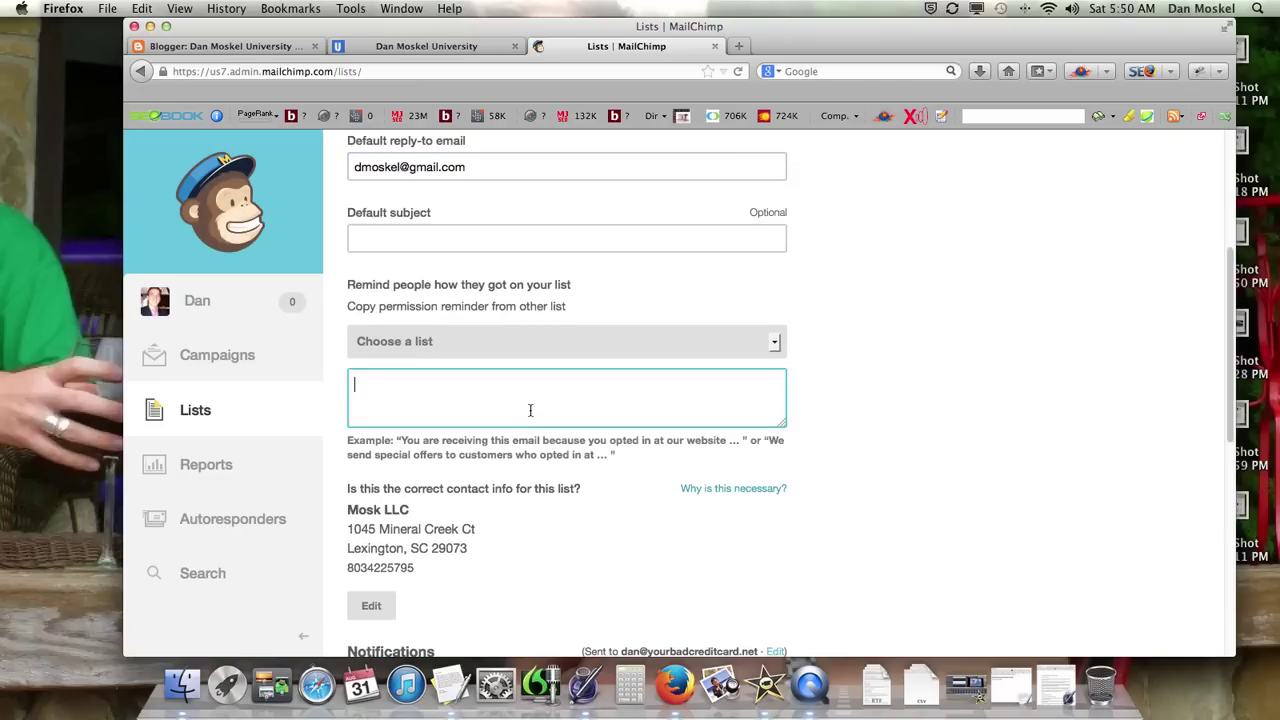
pyautogui.click(410, 442)
pyautogui.click(460, 403)
pyautogui.click(401, 440)
pyautogui.click(440, 387)
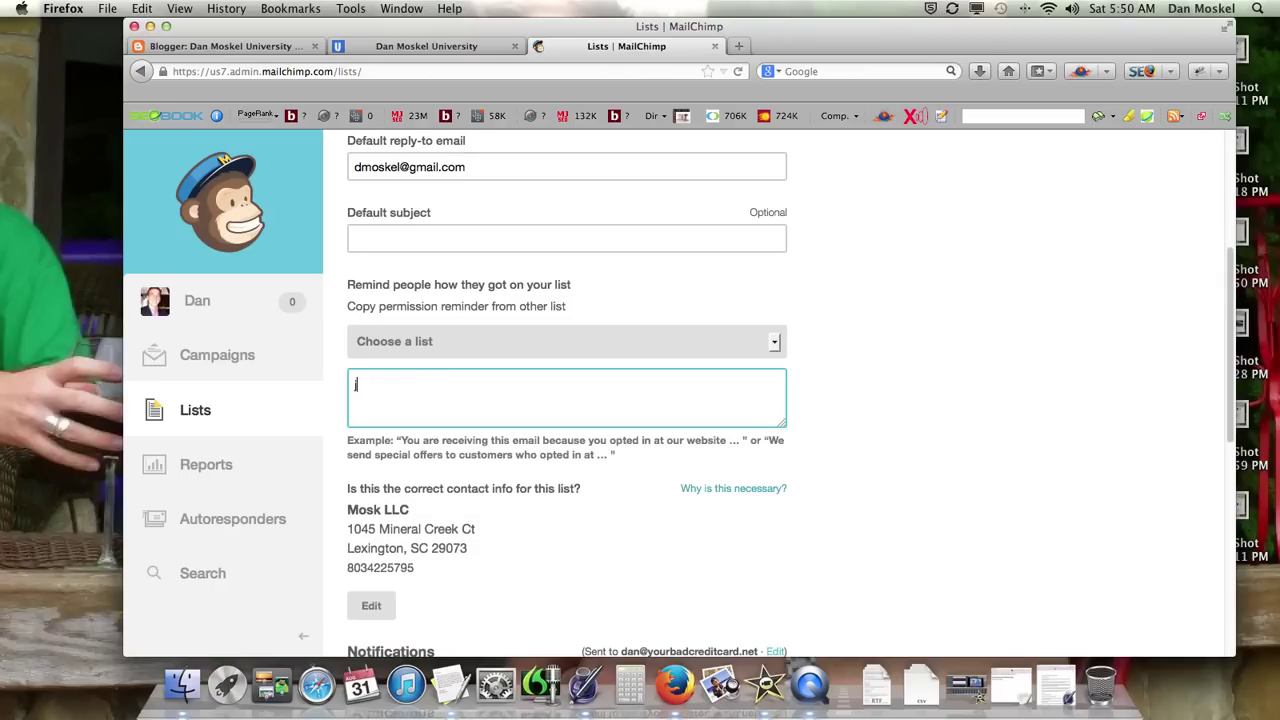
pyautogui.write('You are re')
pyautogui.write('ciekdfjksjfkldjfsjl')
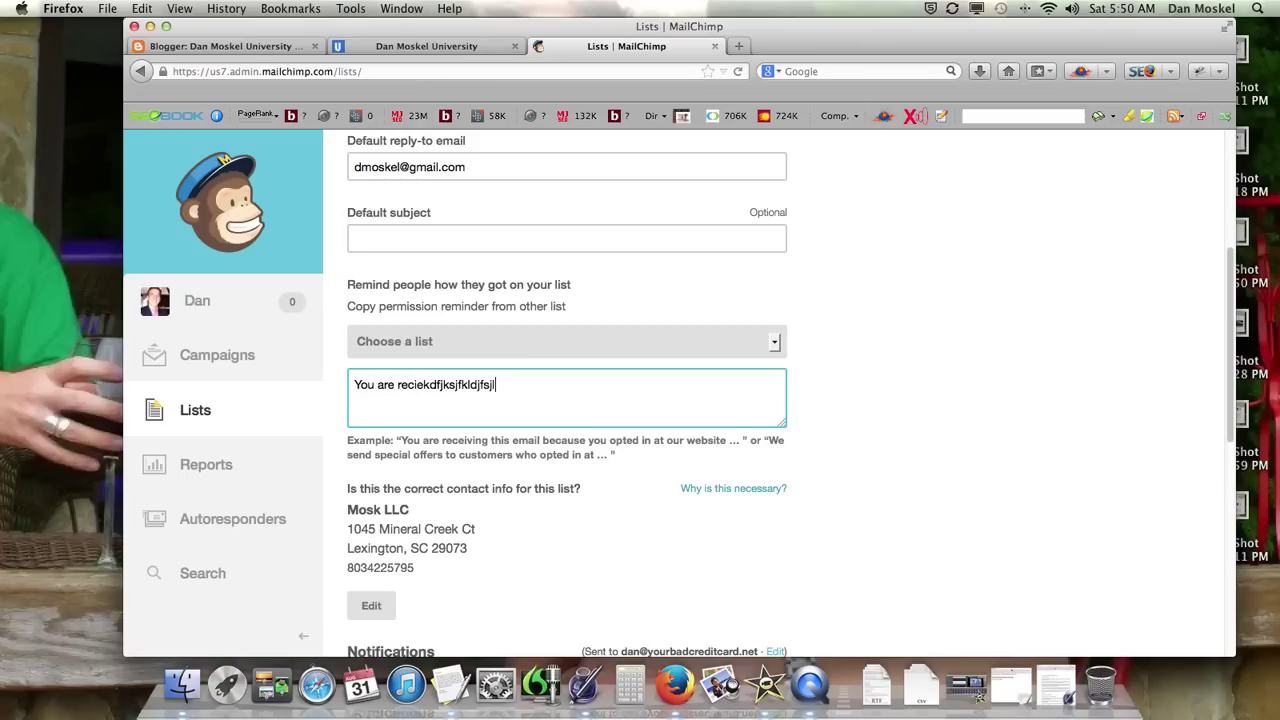
# Step: Enable 'One-by-one: subscribe notifications as they happen' further down the new-list form
pyautogui.scroll(-4, 440, 600)
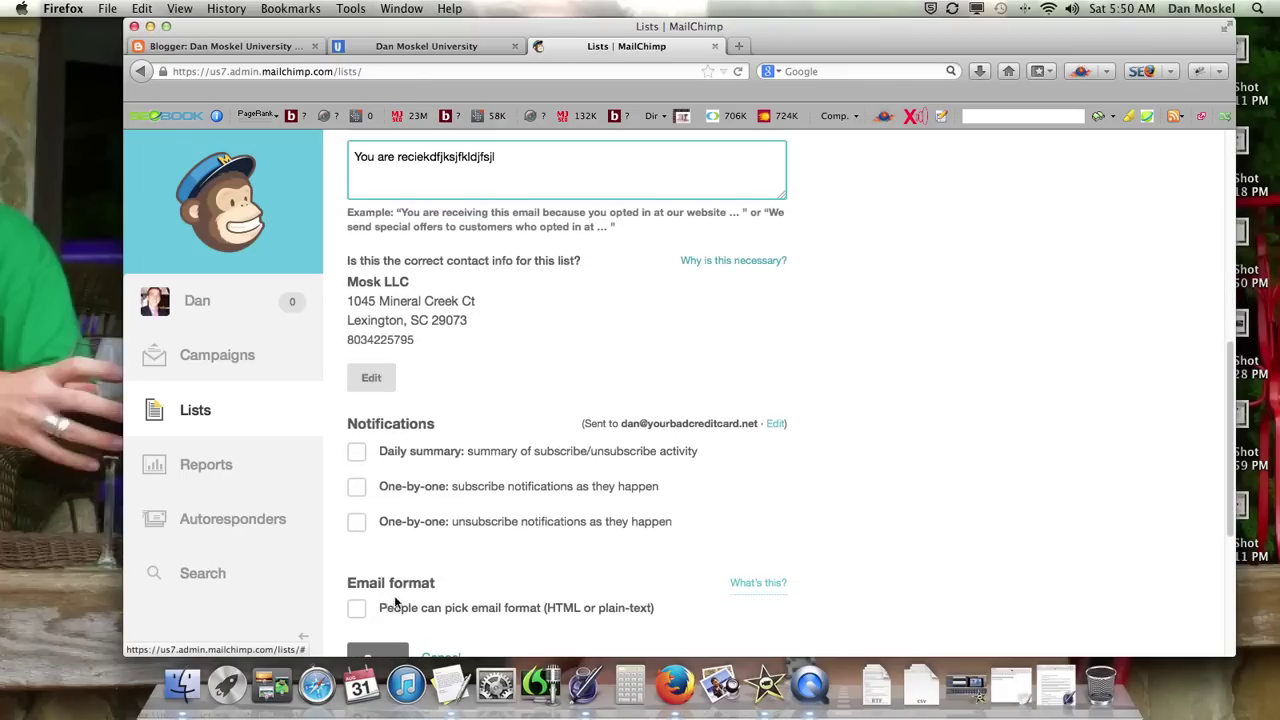
pyautogui.scroll(-3, 446, 515)
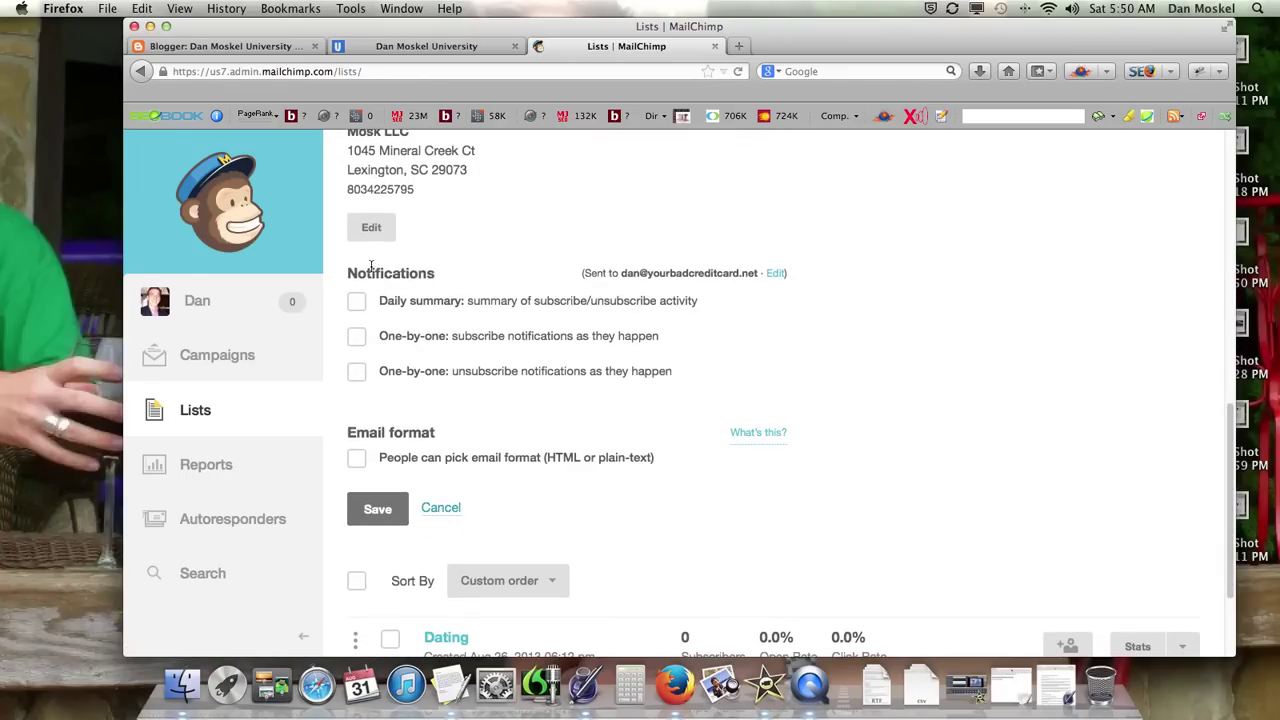
pyautogui.scroll(-2, 358, 276)
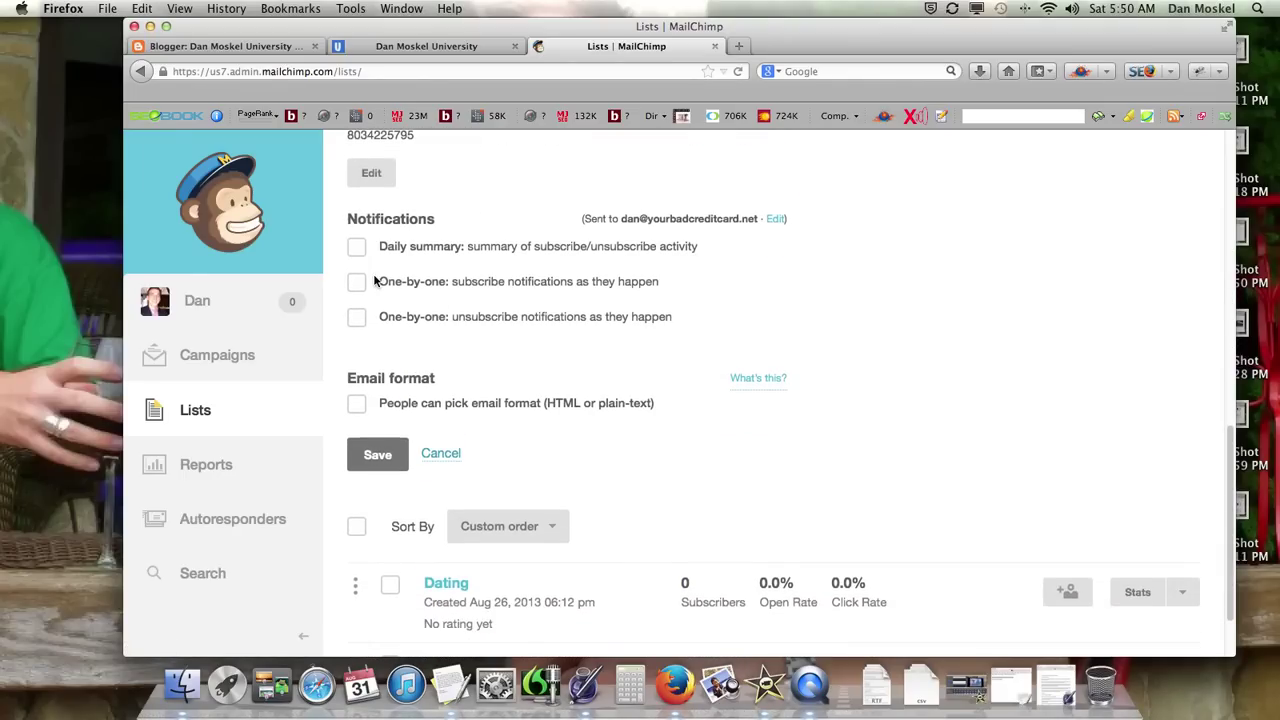
pyautogui.scroll(-1, 370, 272)
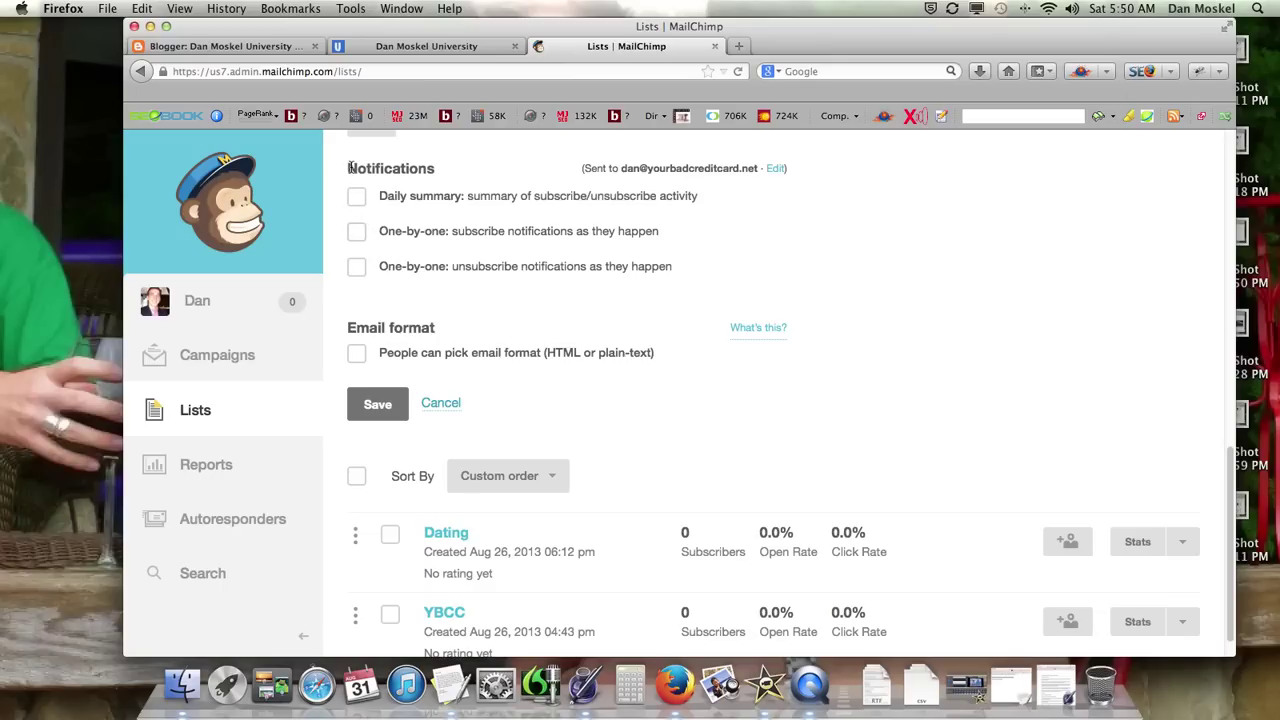
pyautogui.scroll(-1, 350, 168)
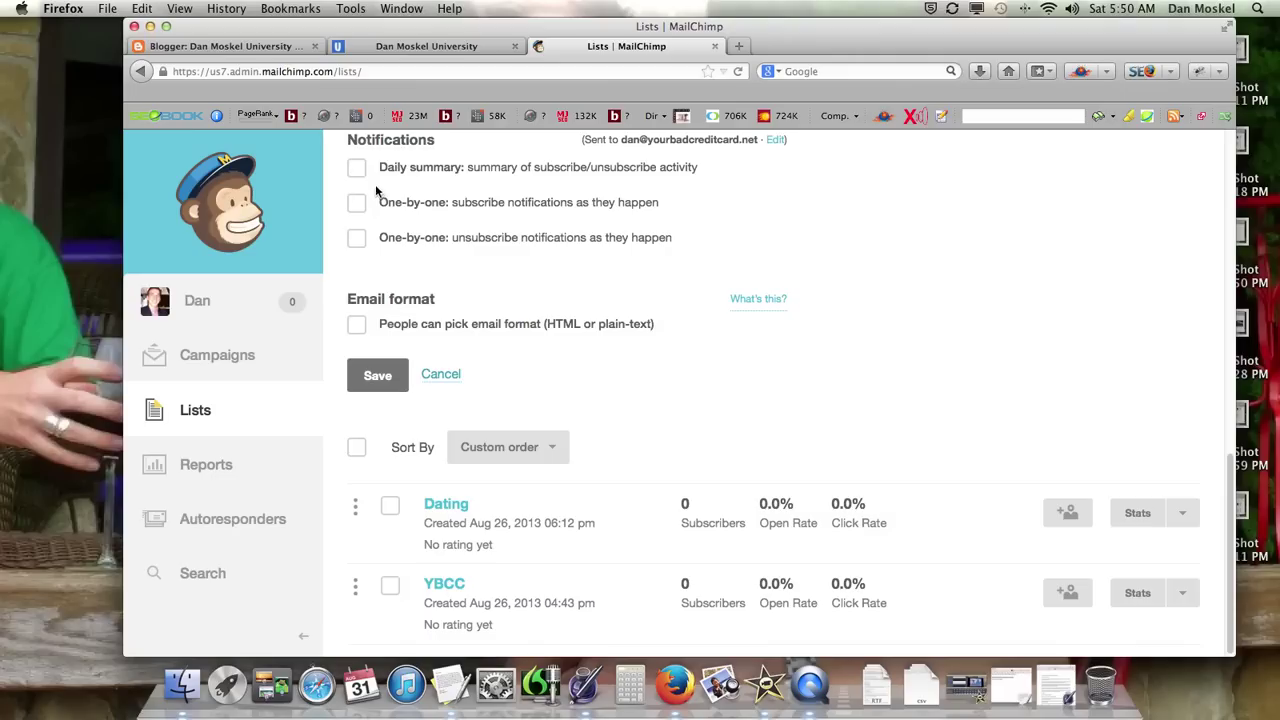
pyautogui.click(357, 202)
pyautogui.scroll(-1, 425, 231)
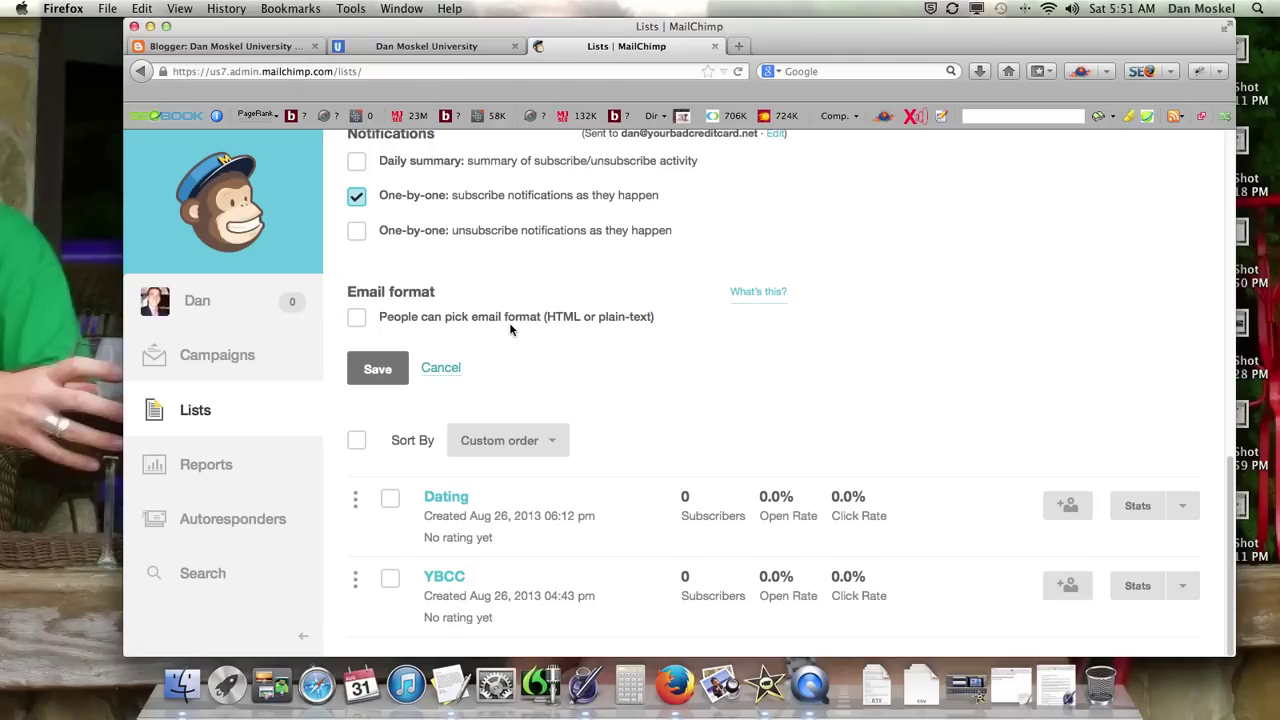
pyautogui.click(377, 372)
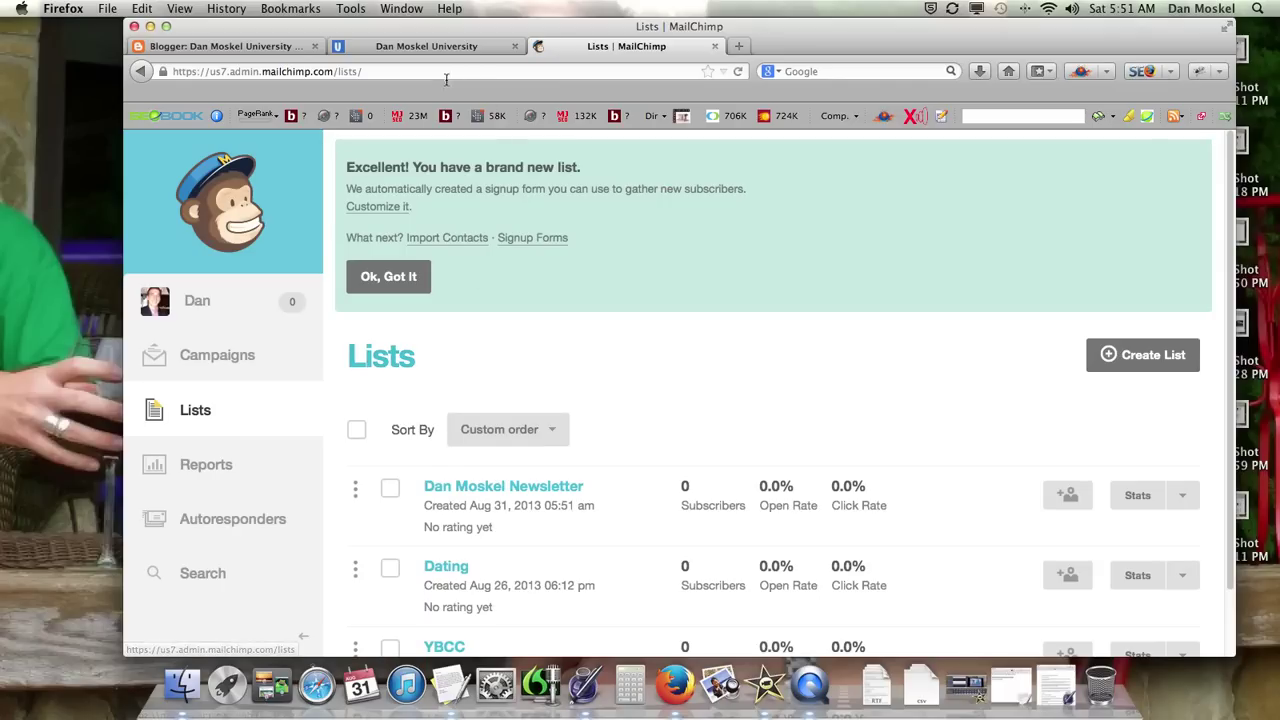
pyautogui.scroll(-2, 526, 286)
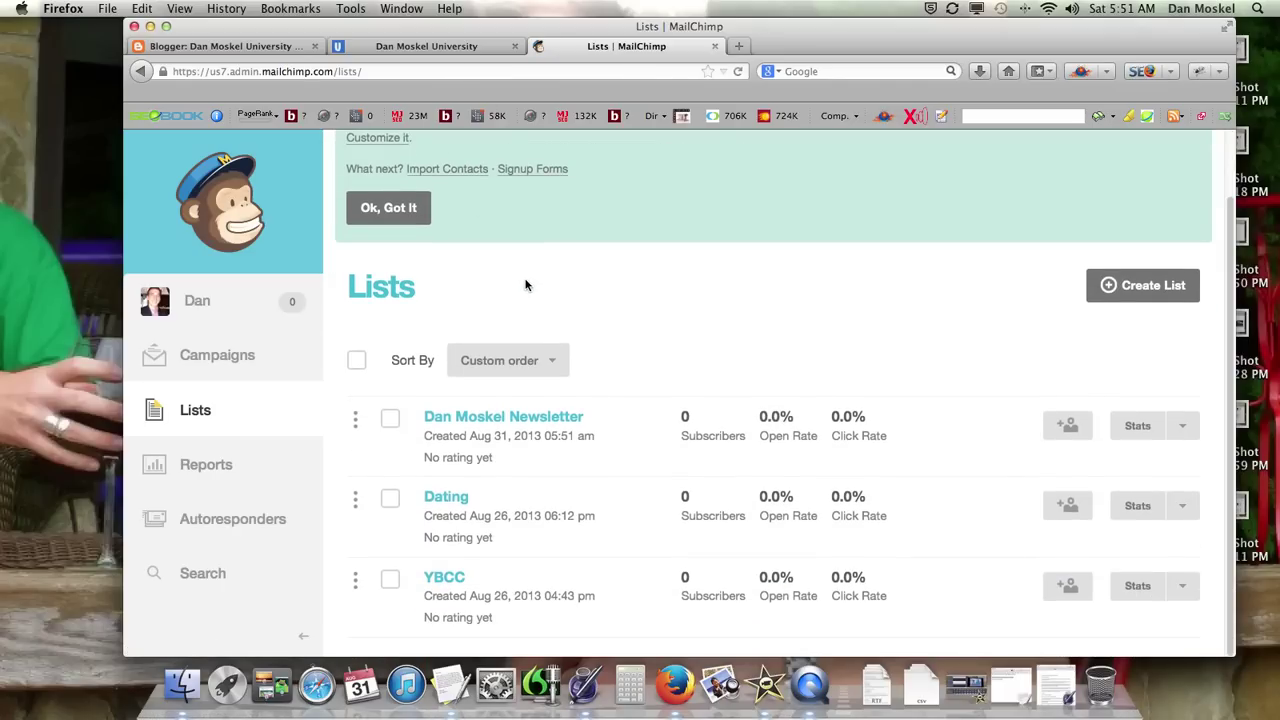
pyautogui.click(518, 419)
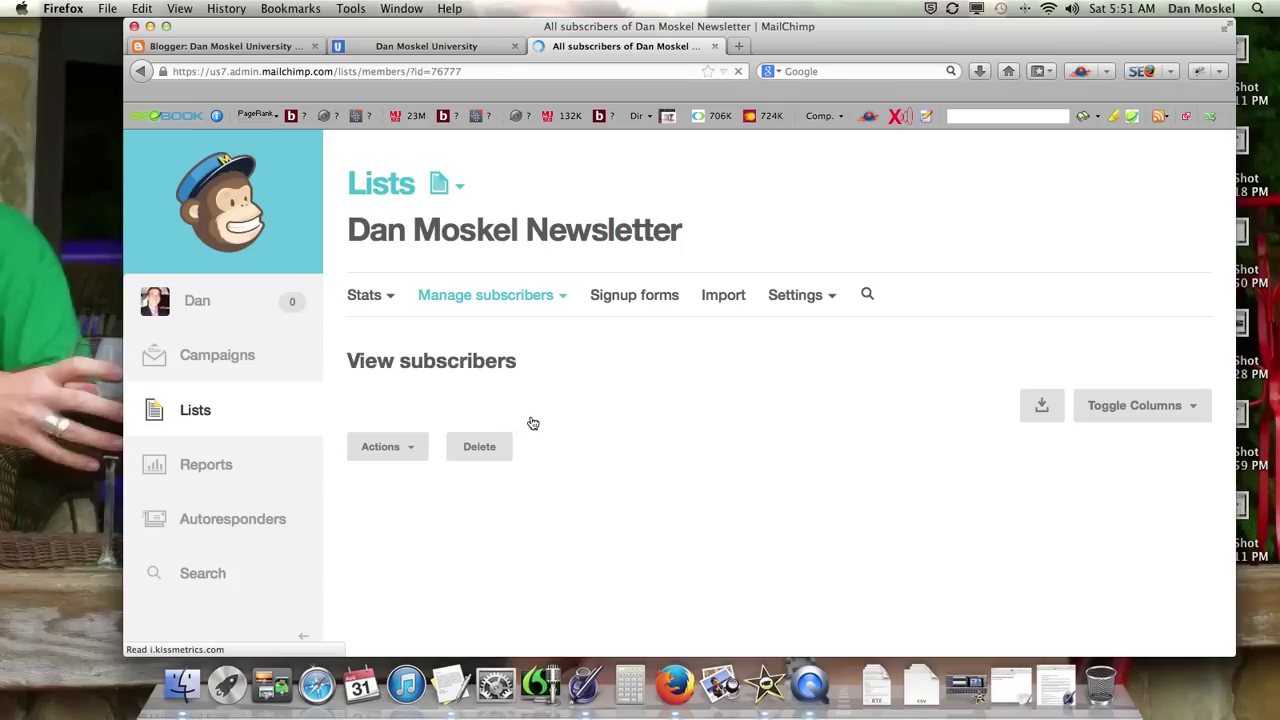
pyautogui.click(648, 299)
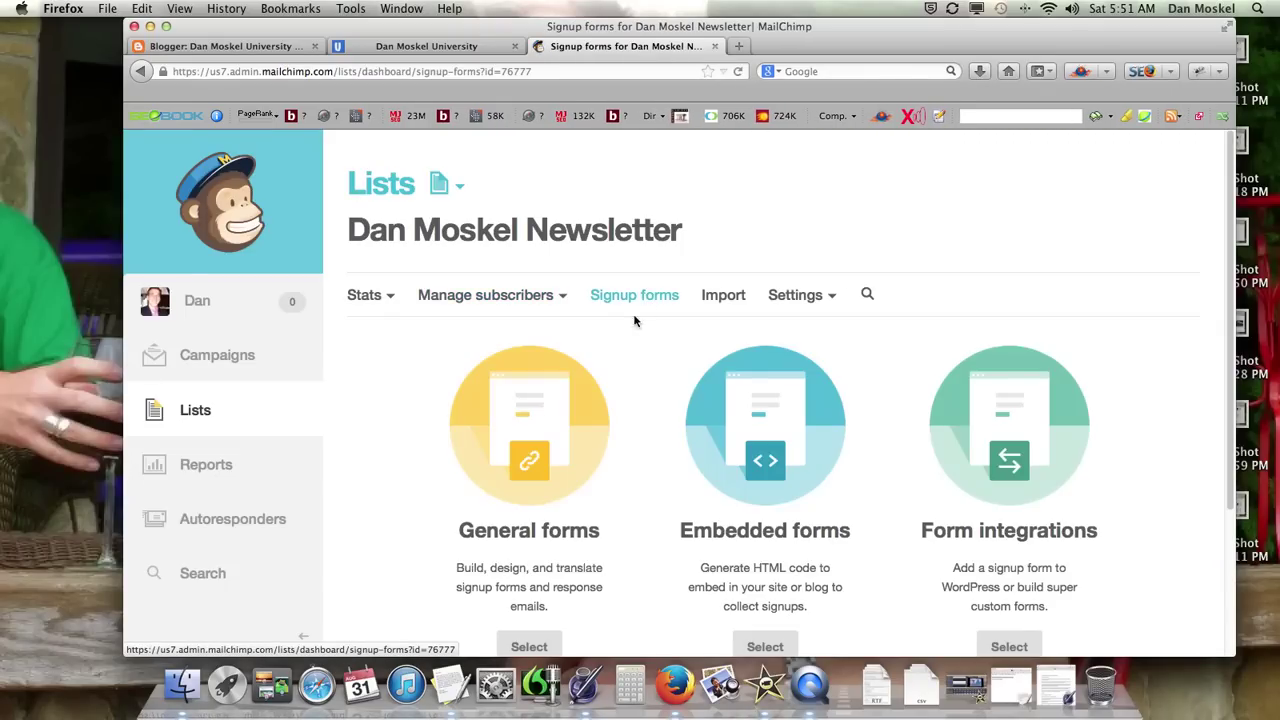
pyautogui.scroll(-3, 634, 382)
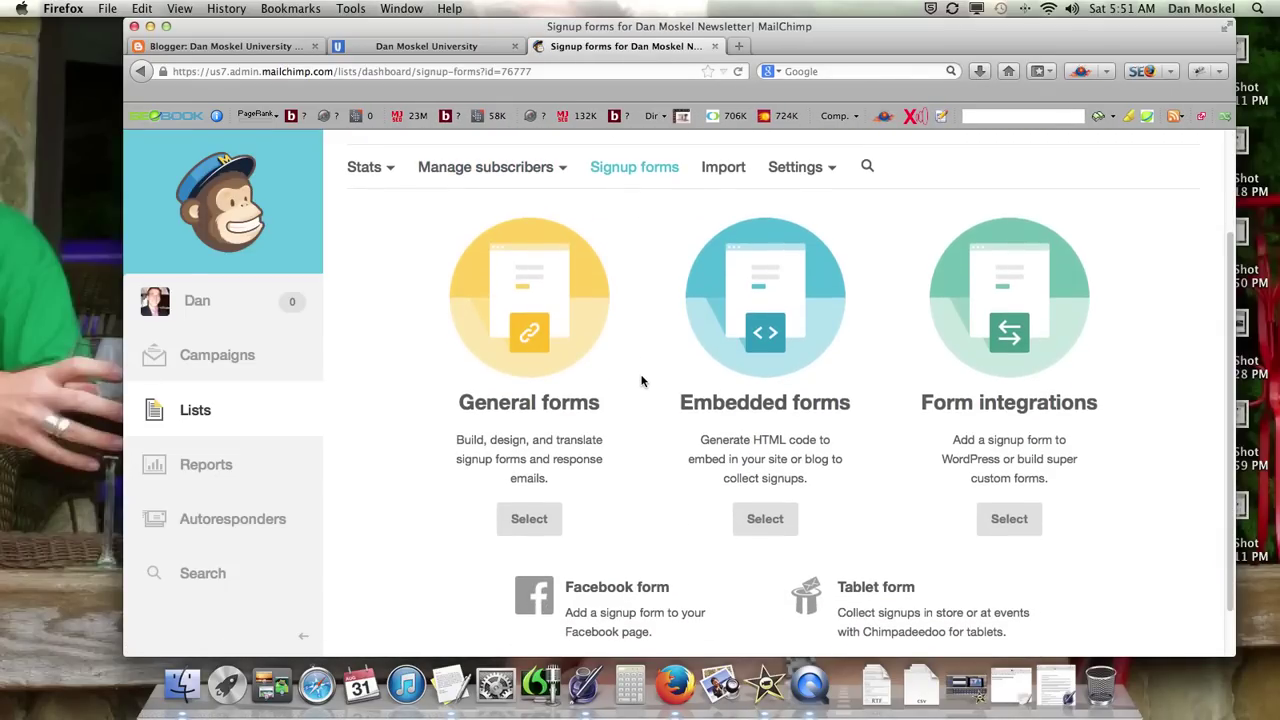
pyautogui.scroll(-1, 641, 383)
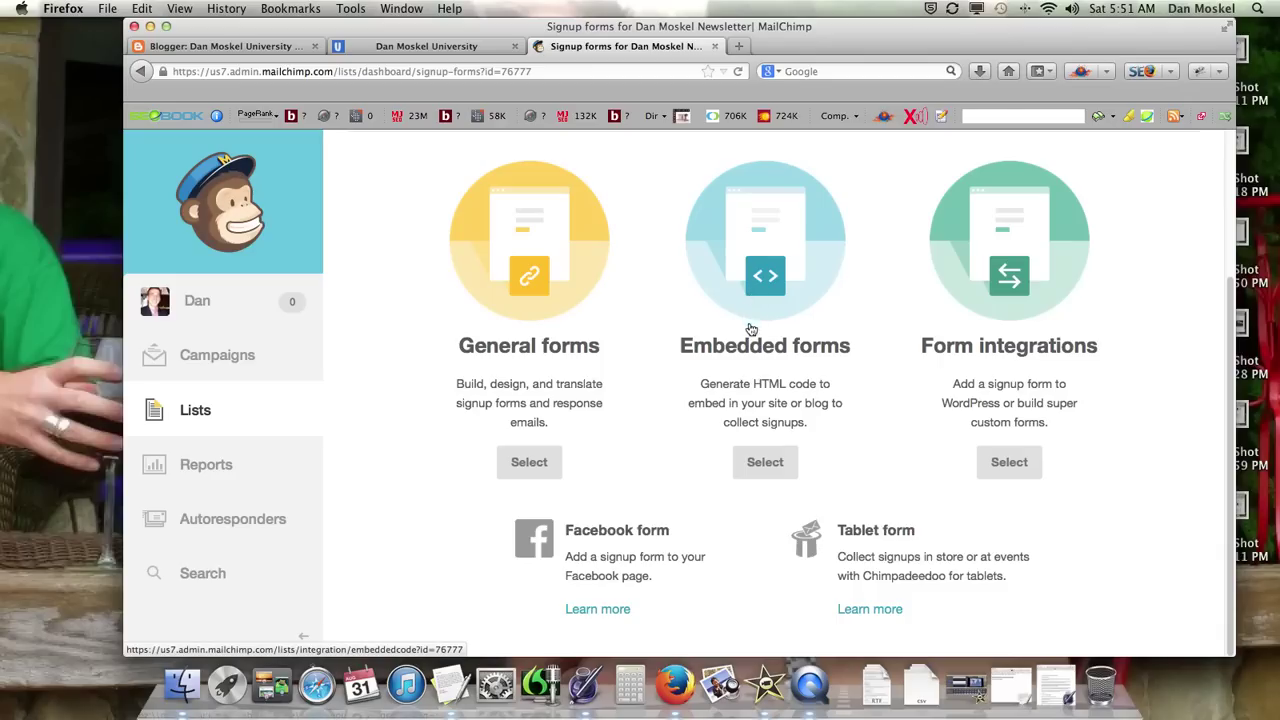
# Step: Open the Embedded forms code and retitle the Classic form 'Subscribe to our newsletter'
pyautogui.click(782, 466)
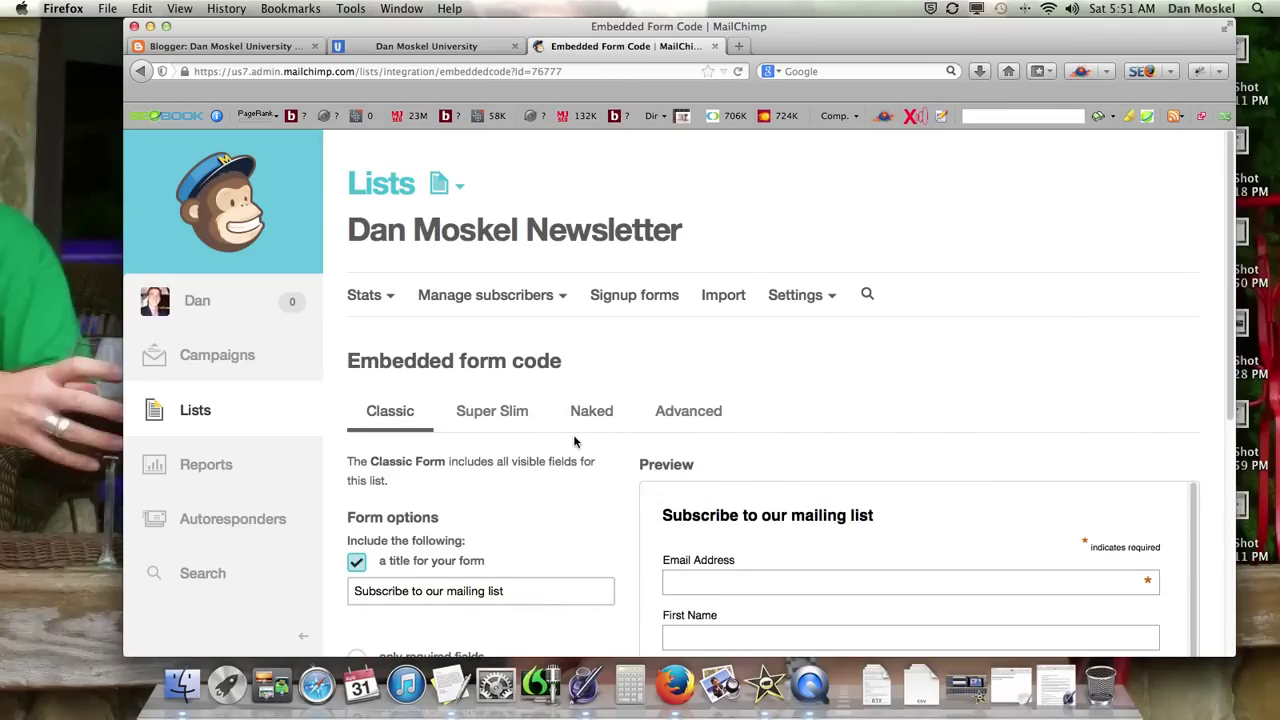
pyautogui.scroll(-3, 576, 437)
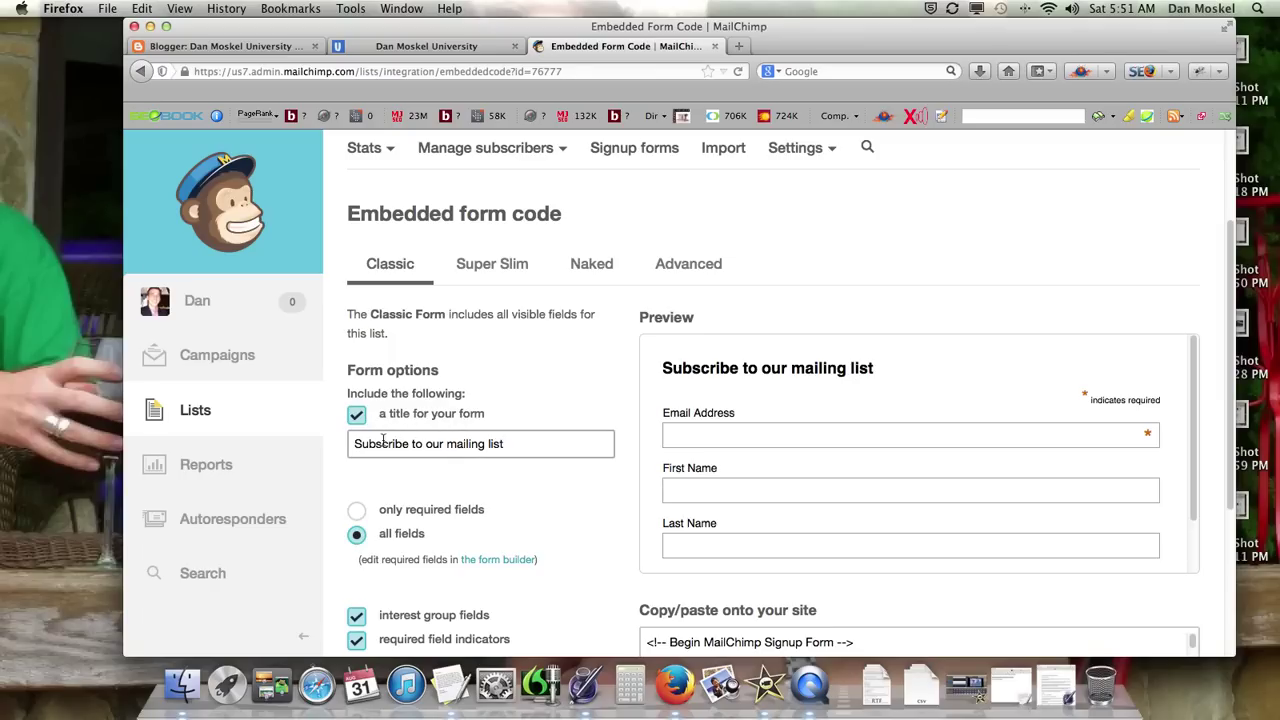
pyautogui.moveTo(446, 443); pyautogui.dragTo(521, 441)
pyautogui.write('newsletter')
pyautogui.click(880, 374)
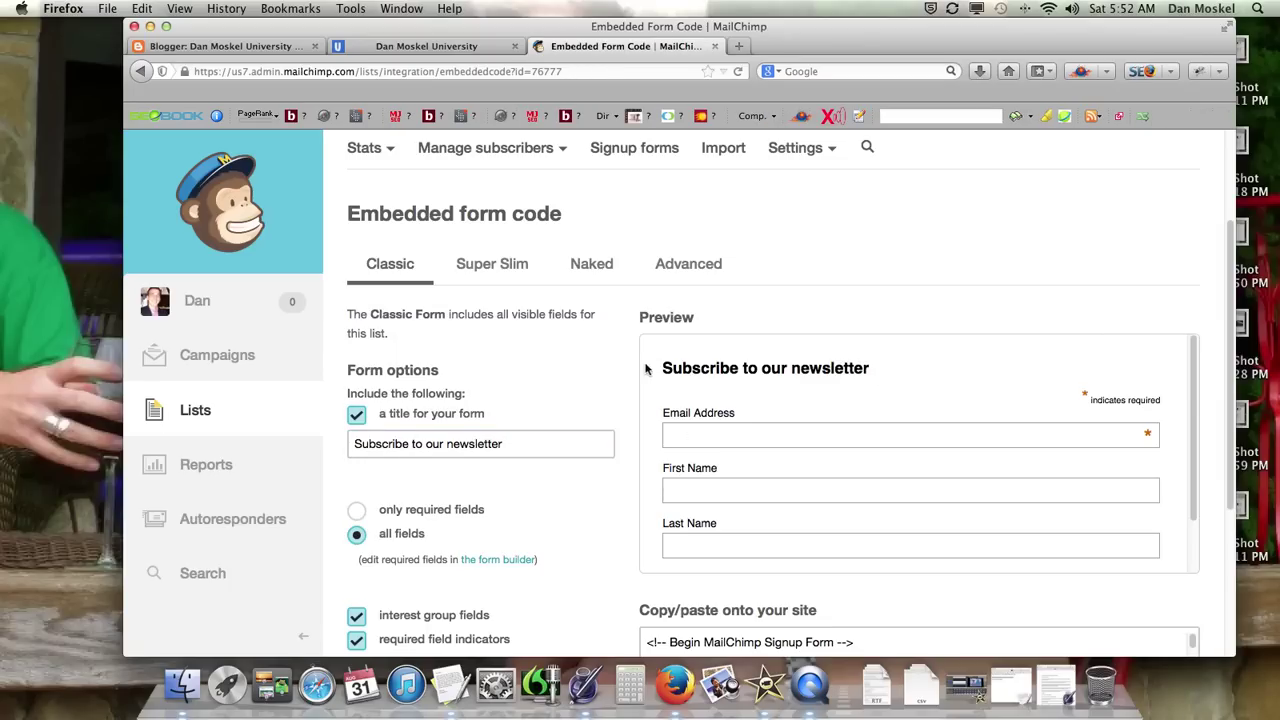
pyautogui.moveTo(656, 370); pyautogui.dragTo(862, 387)
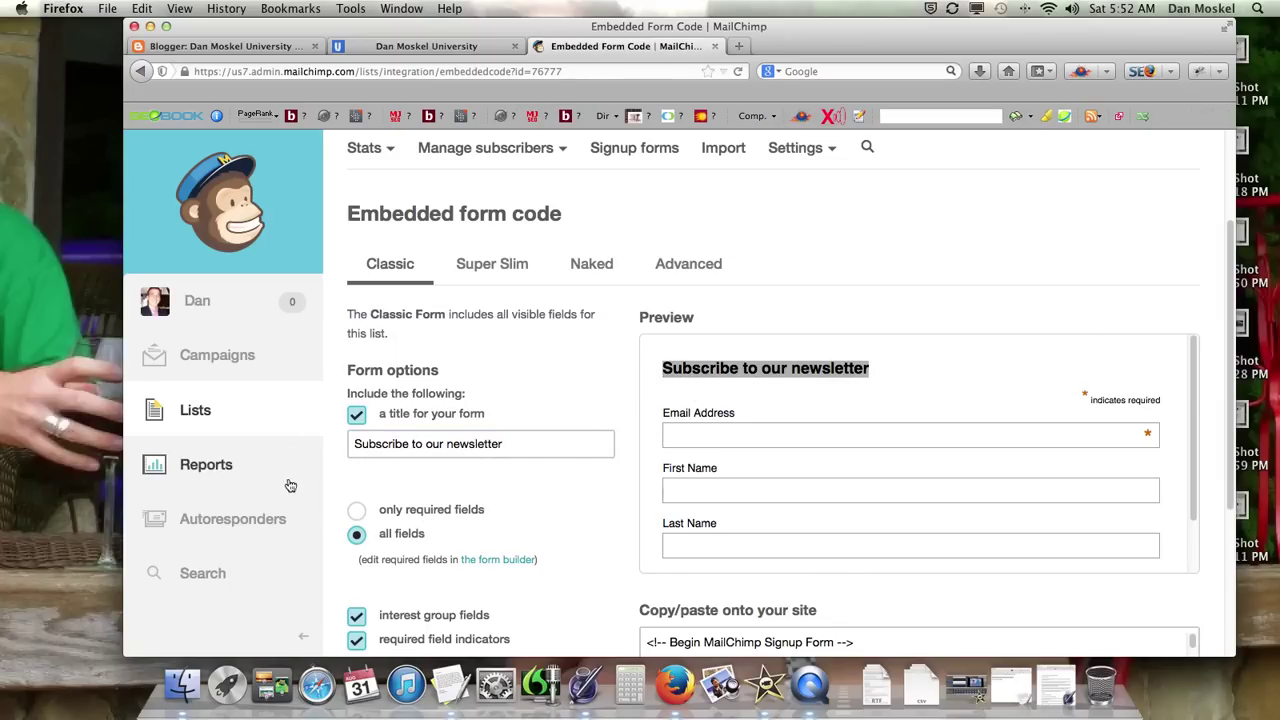
# Step: Limit the embedded form to required fields only and hide the required-field indicators
pyautogui.scroll(-3, 375, 420)
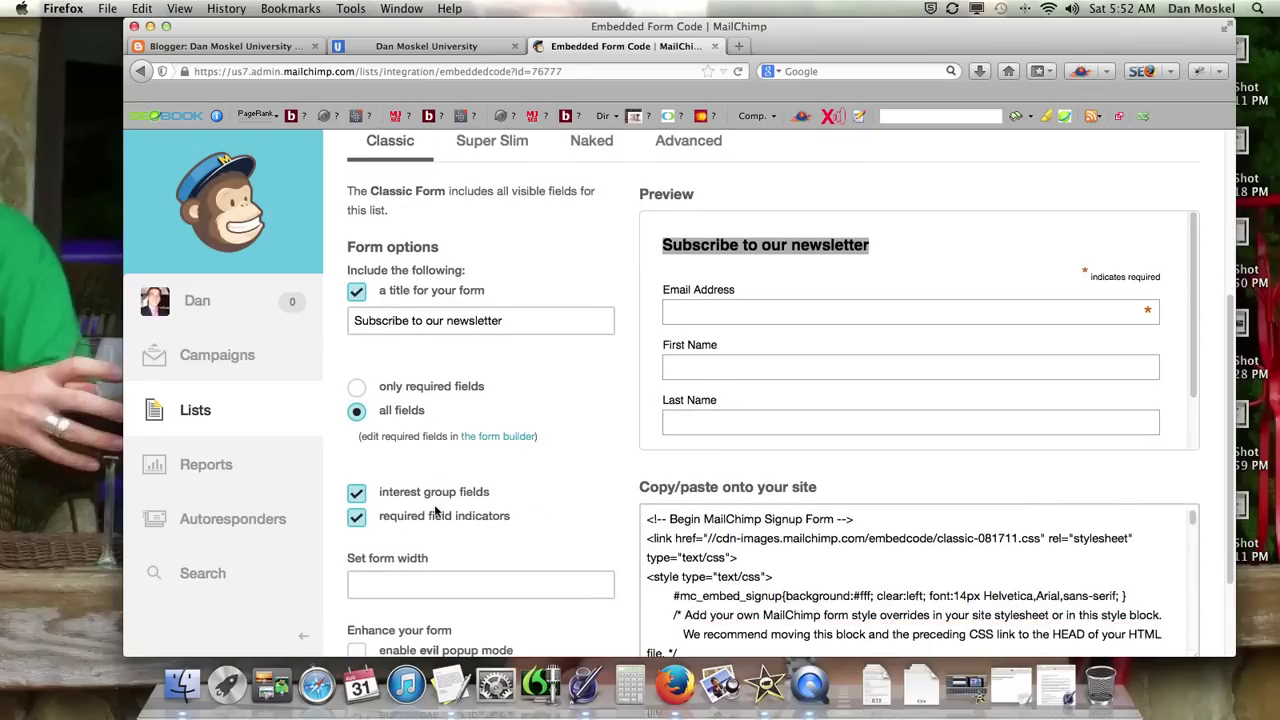
pyautogui.click(358, 387)
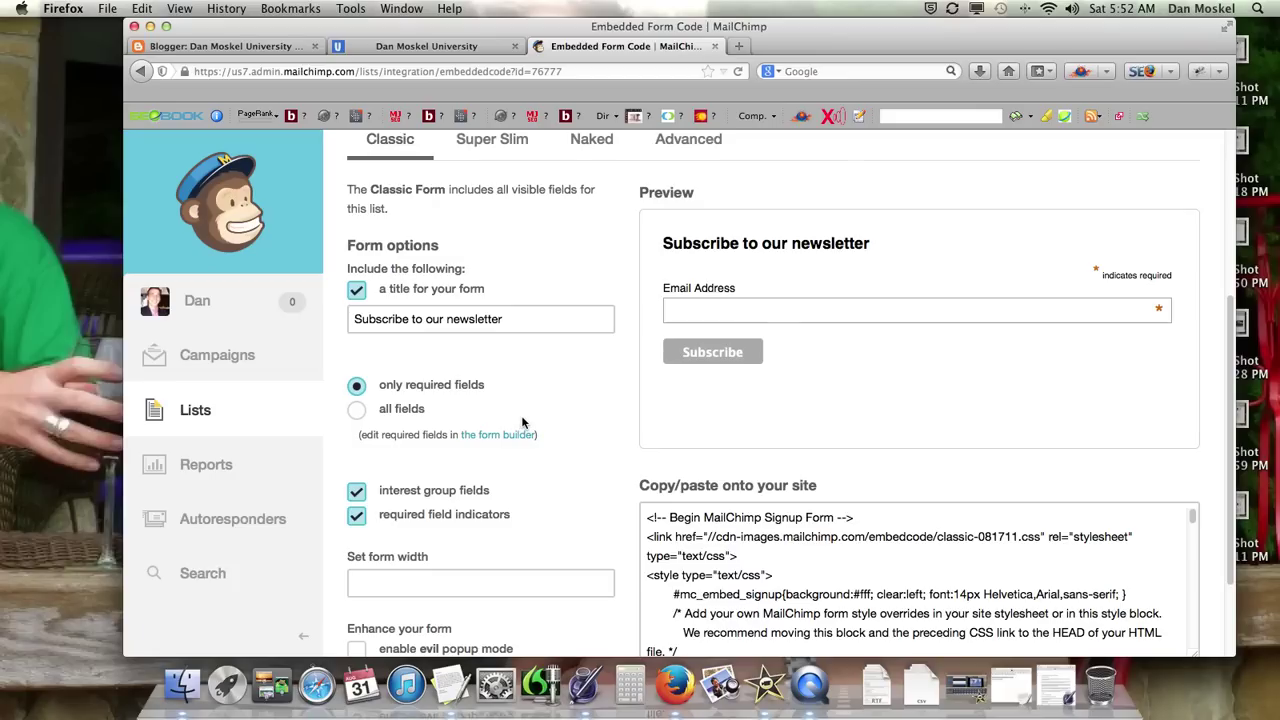
pyautogui.scroll(-3, 576, 405)
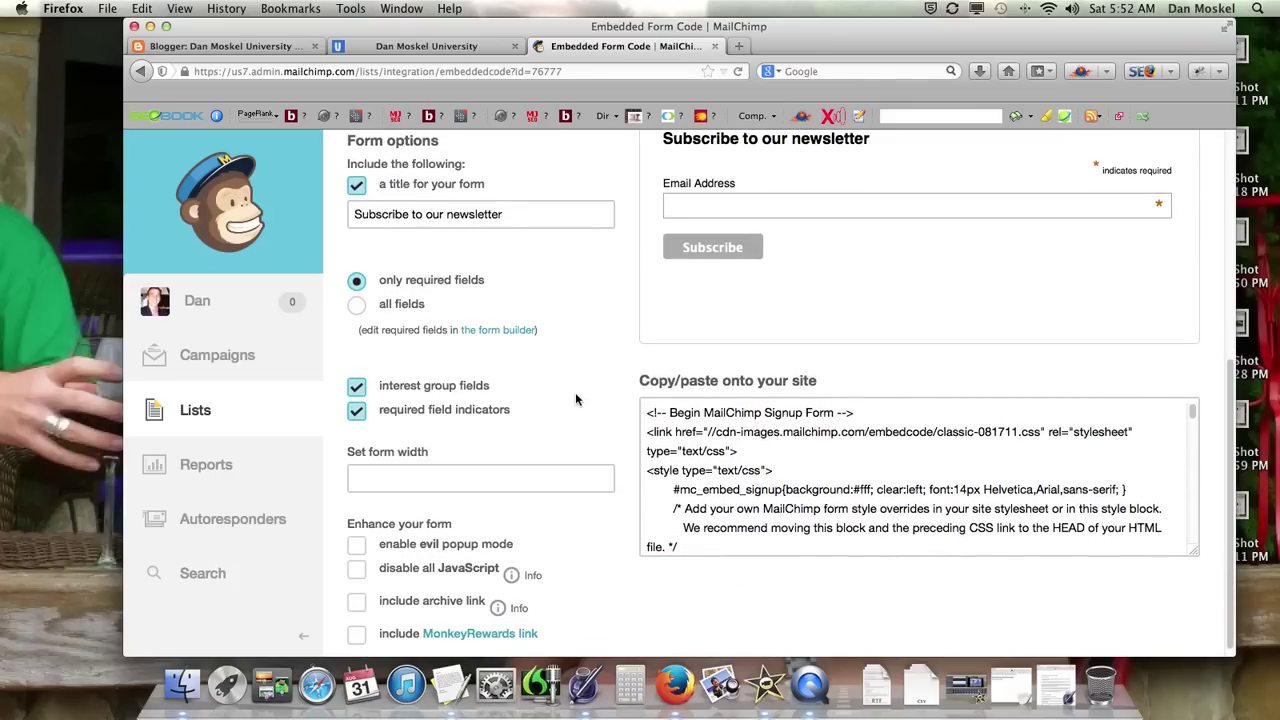
pyautogui.scroll(3, 575, 395)
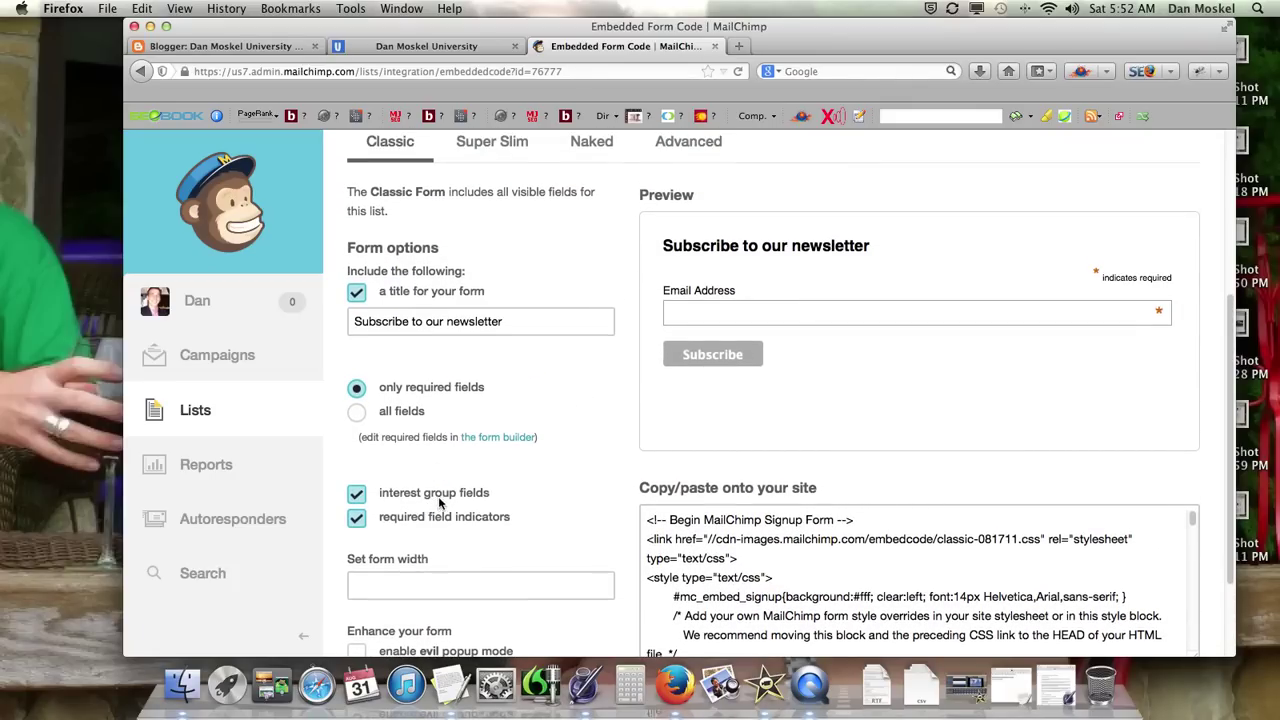
pyautogui.scroll(-2, 455, 505)
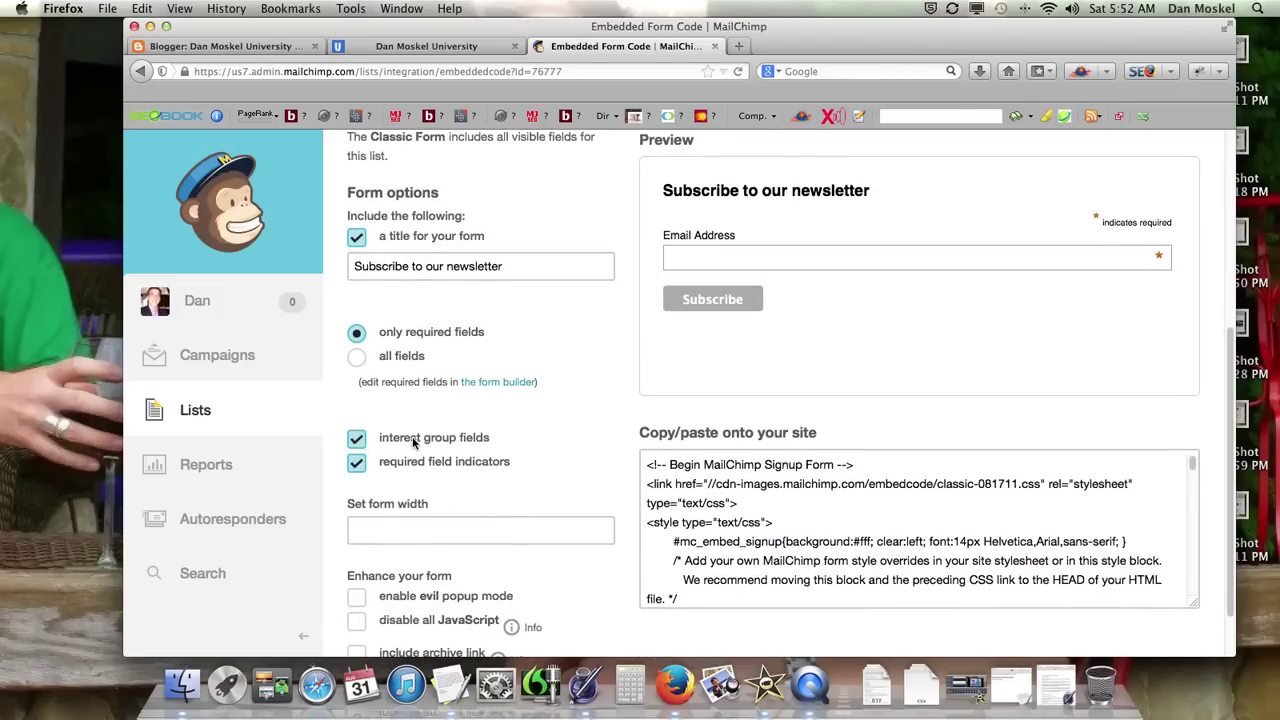
pyautogui.scroll(-2, 410, 445)
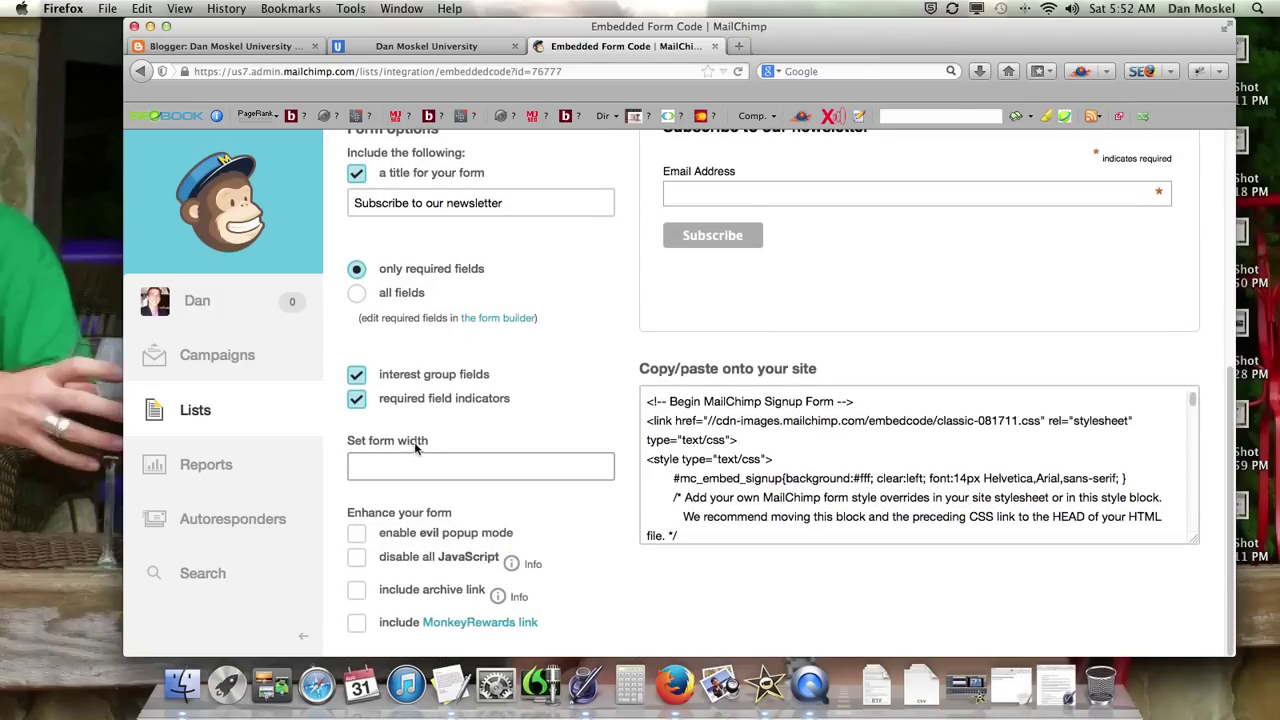
pyautogui.click(357, 401)
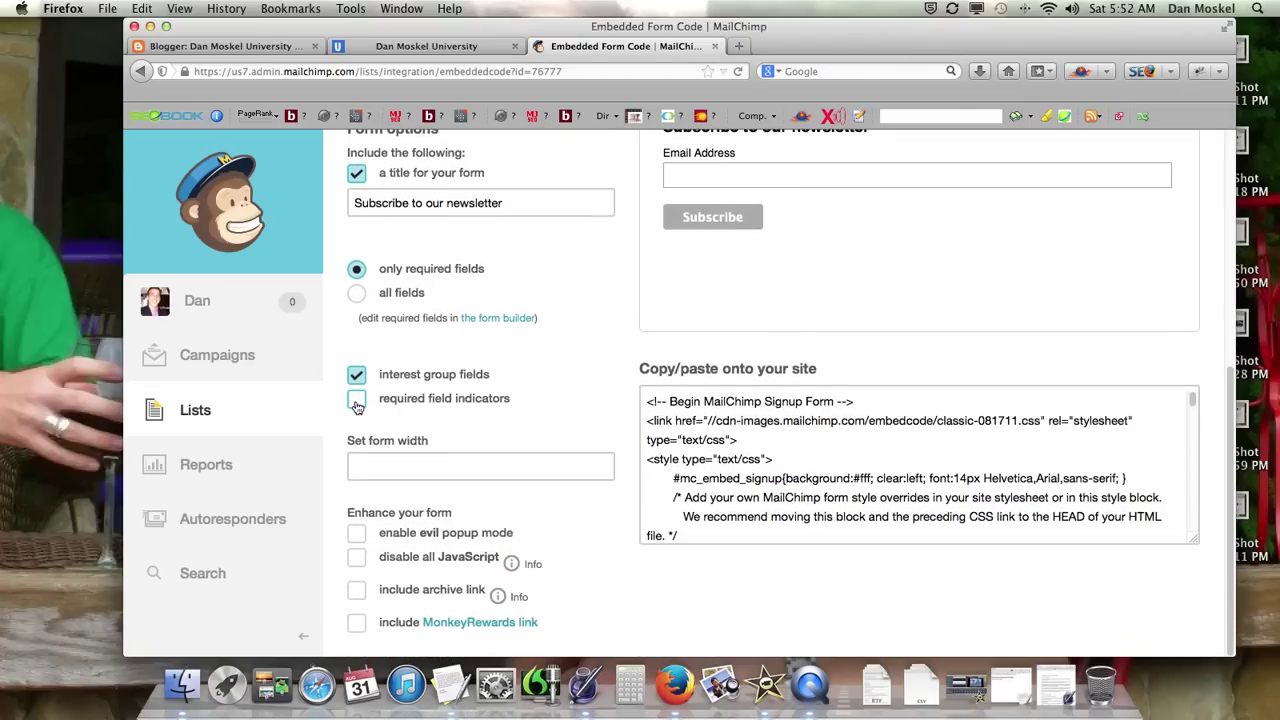
pyautogui.scroll(4, 418, 400)
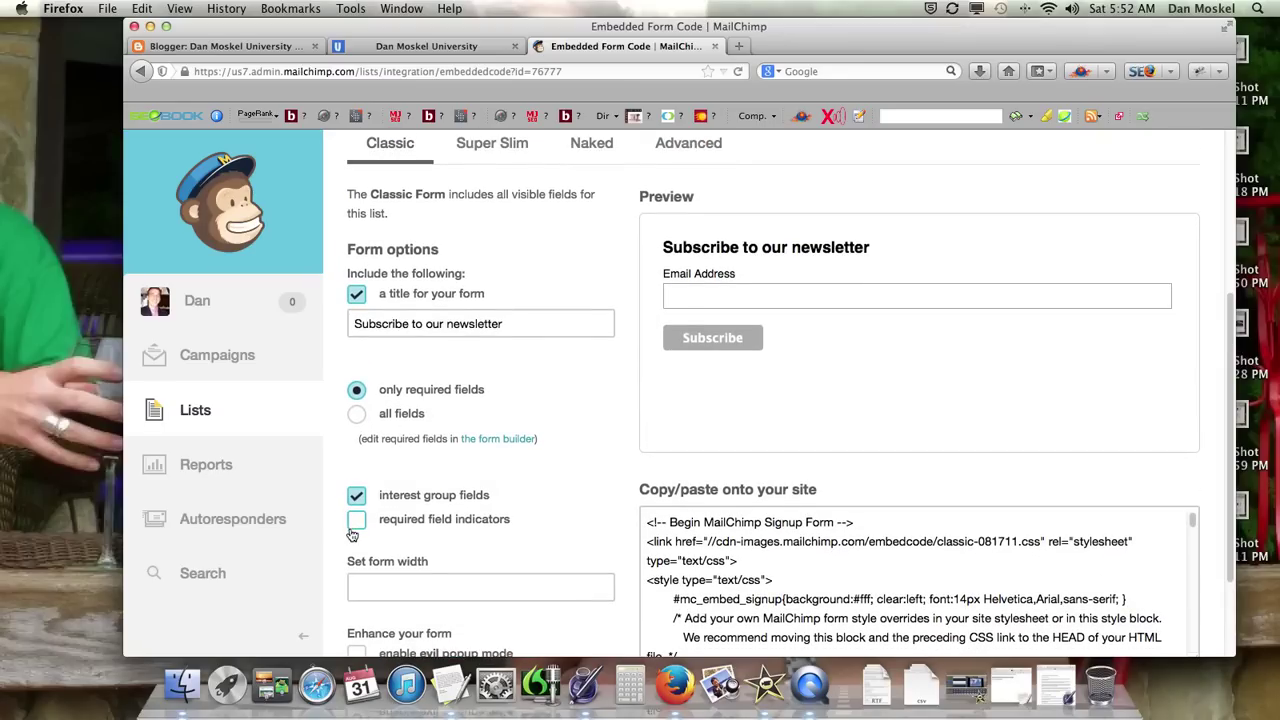
pyautogui.click(357, 520)
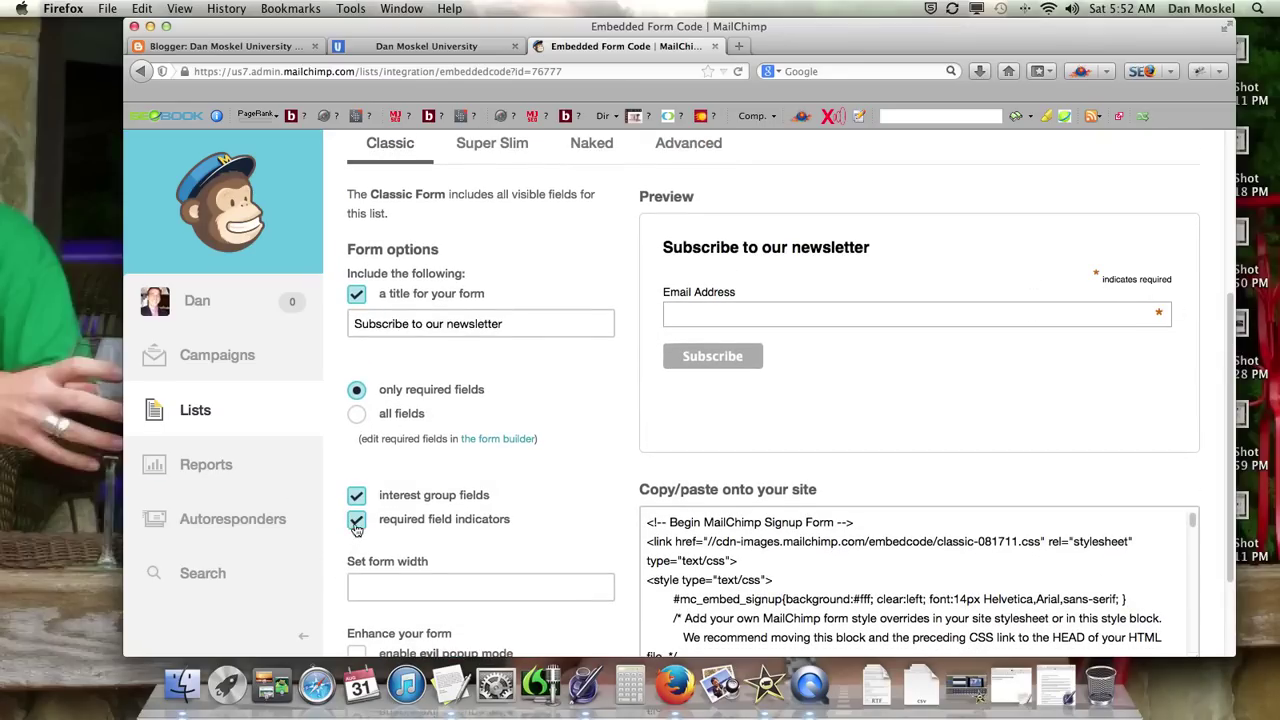
pyautogui.click(490, 519)
# Step: Switch to the live blog's homepage showing the '7 Affiliate Marketing Tips' post
pyautogui.scroll(-2, 491, 516)
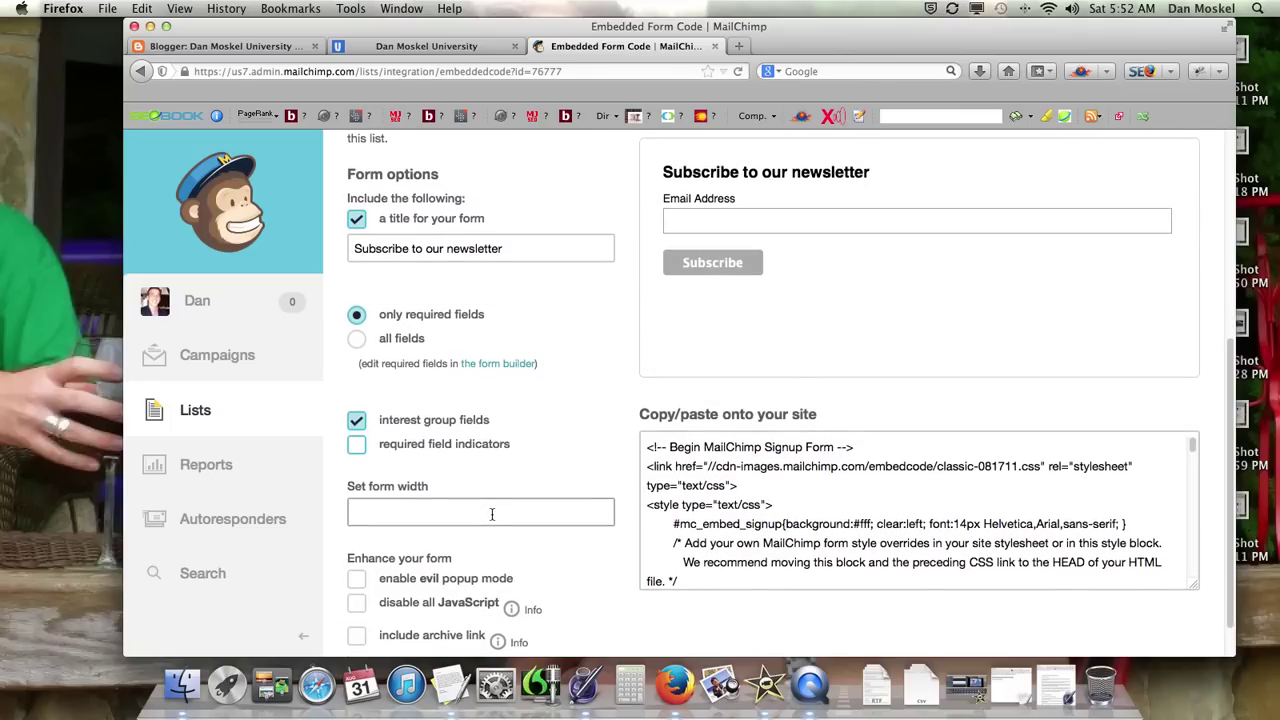
pyautogui.scroll(-1, 492, 513)
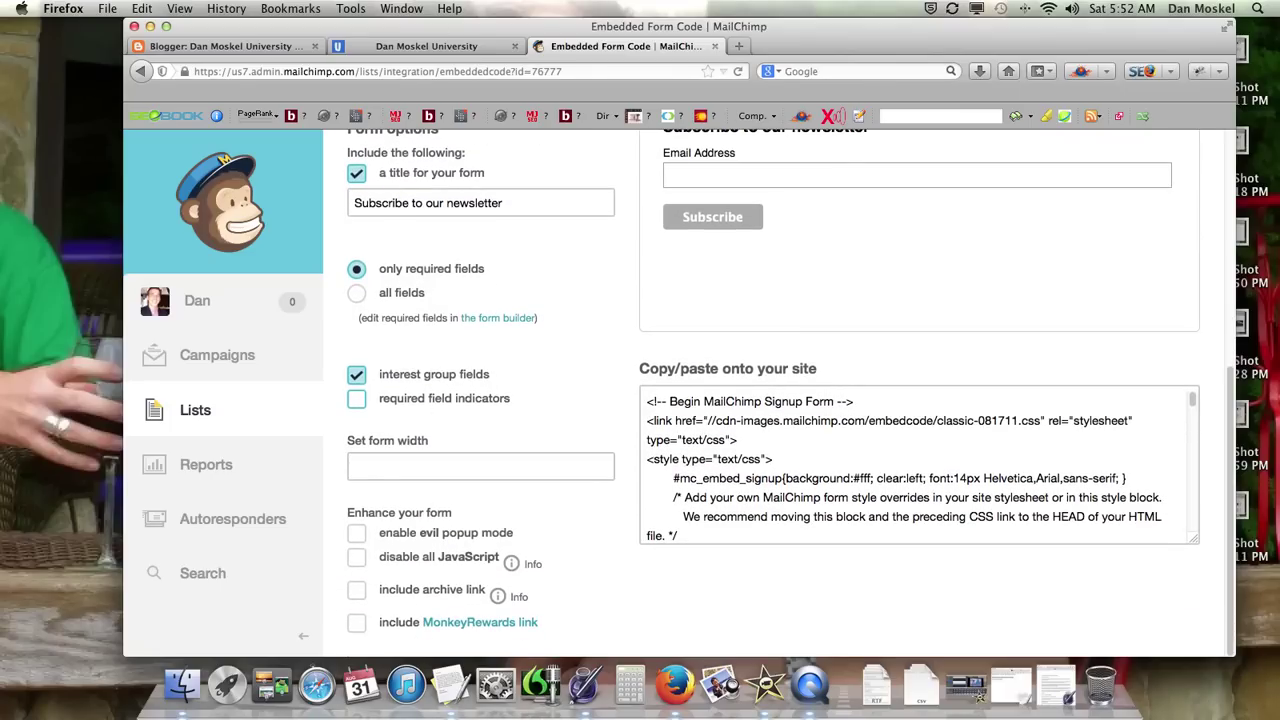
pyautogui.click(470, 47)
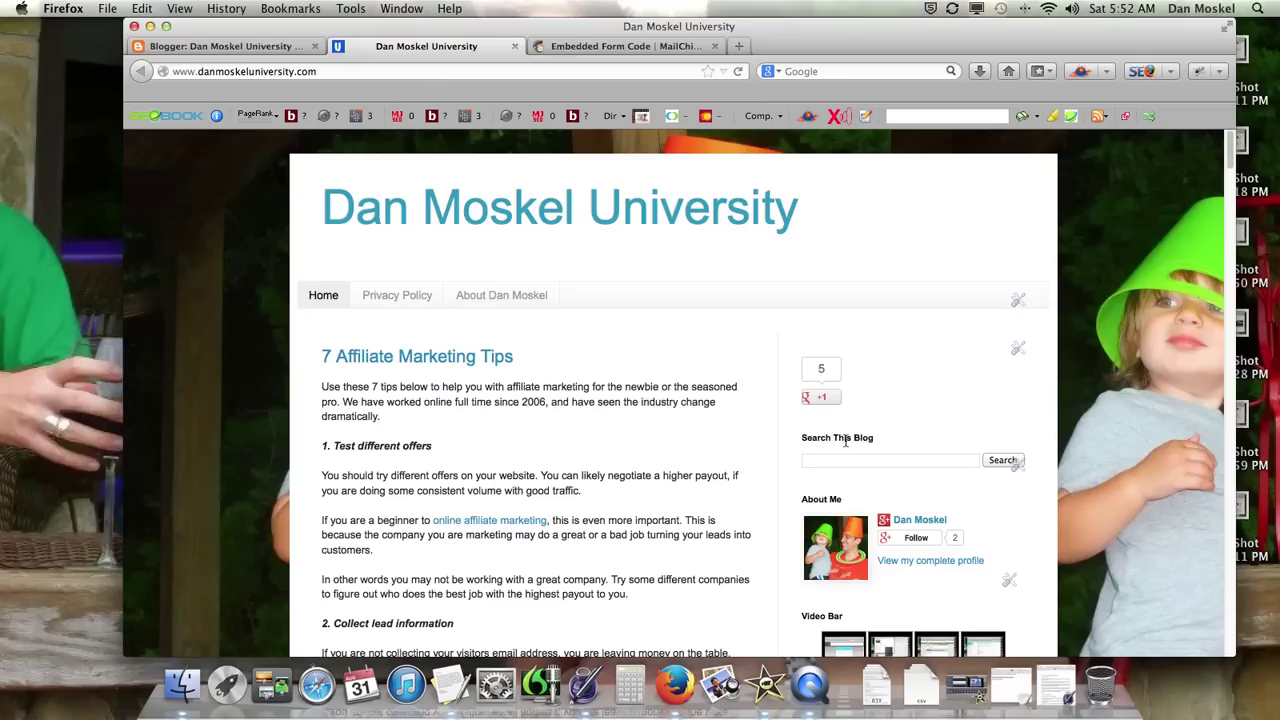
# Step: Check the blog sidebar near 'Search This Blog', then return to the MailChimp embed code tab
pyautogui.moveTo(801, 438); pyautogui.dragTo(948, 440)
pyautogui.click(654, 46)
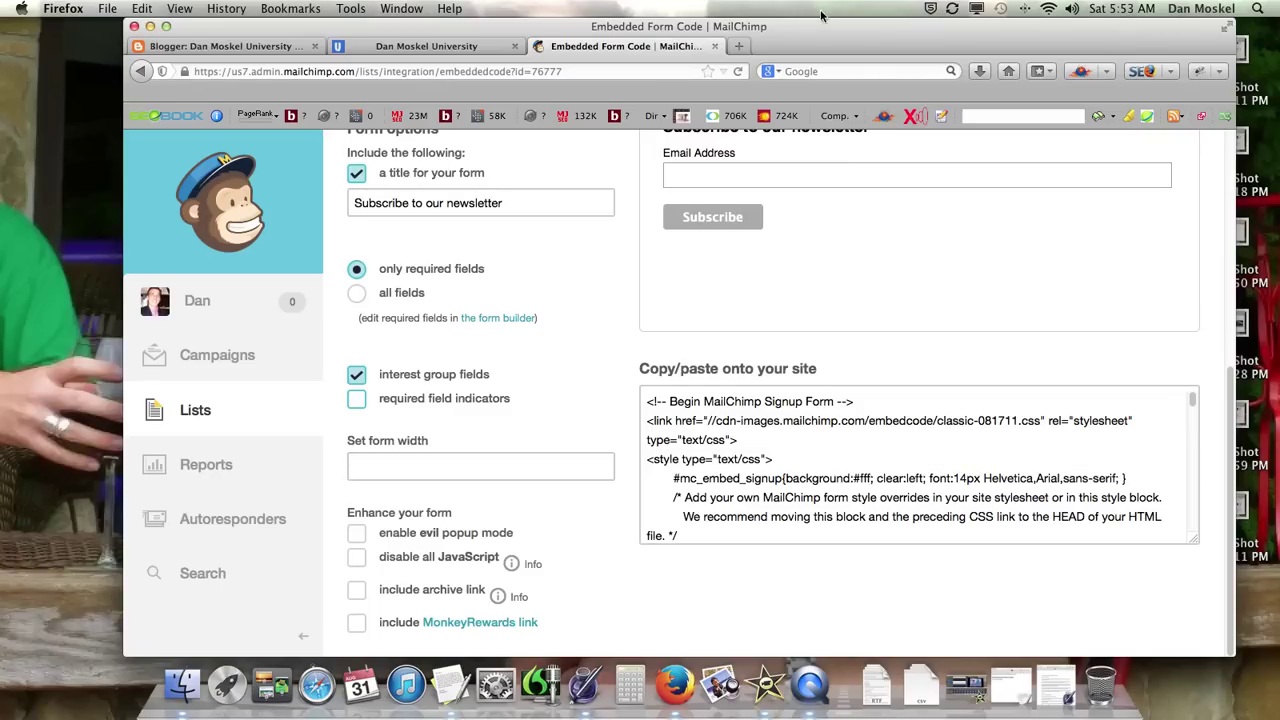
# Step: Open yourbadcreditcard.net in a new tab and go to its Credit Repair Agencies article
pyautogui.click(740, 47)
pyautogui.write('you')
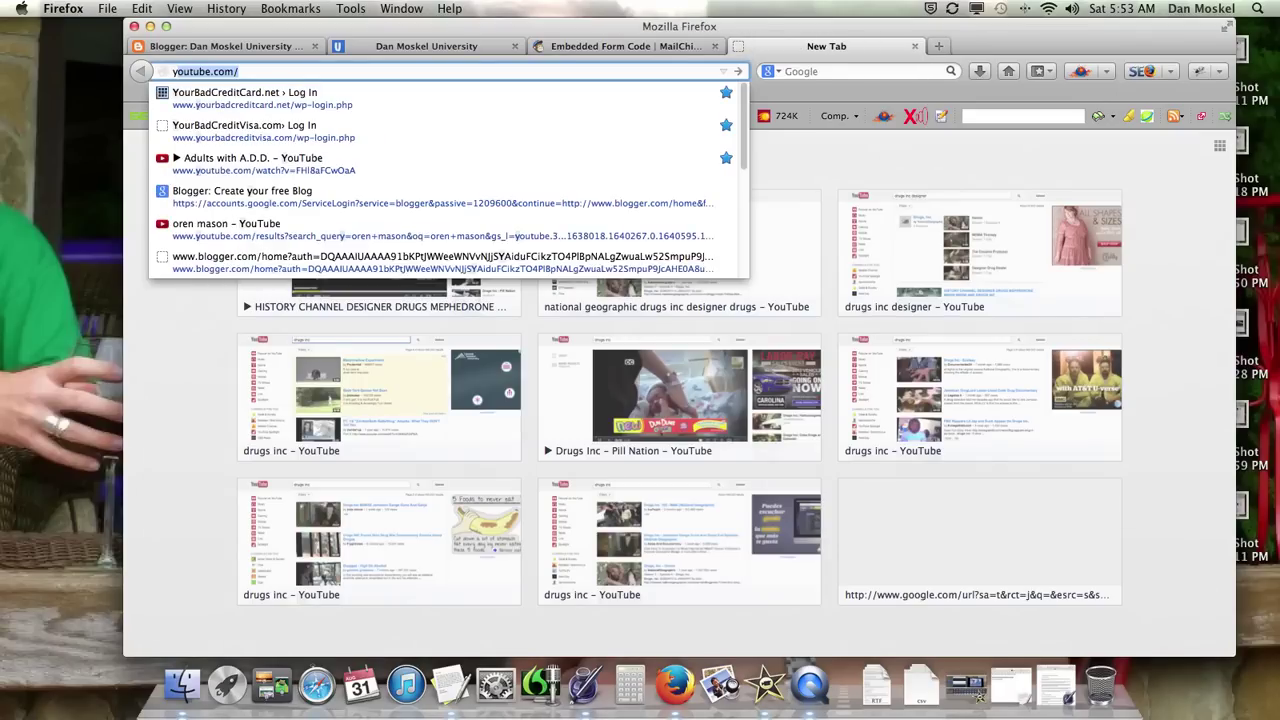
pyautogui.write('r')
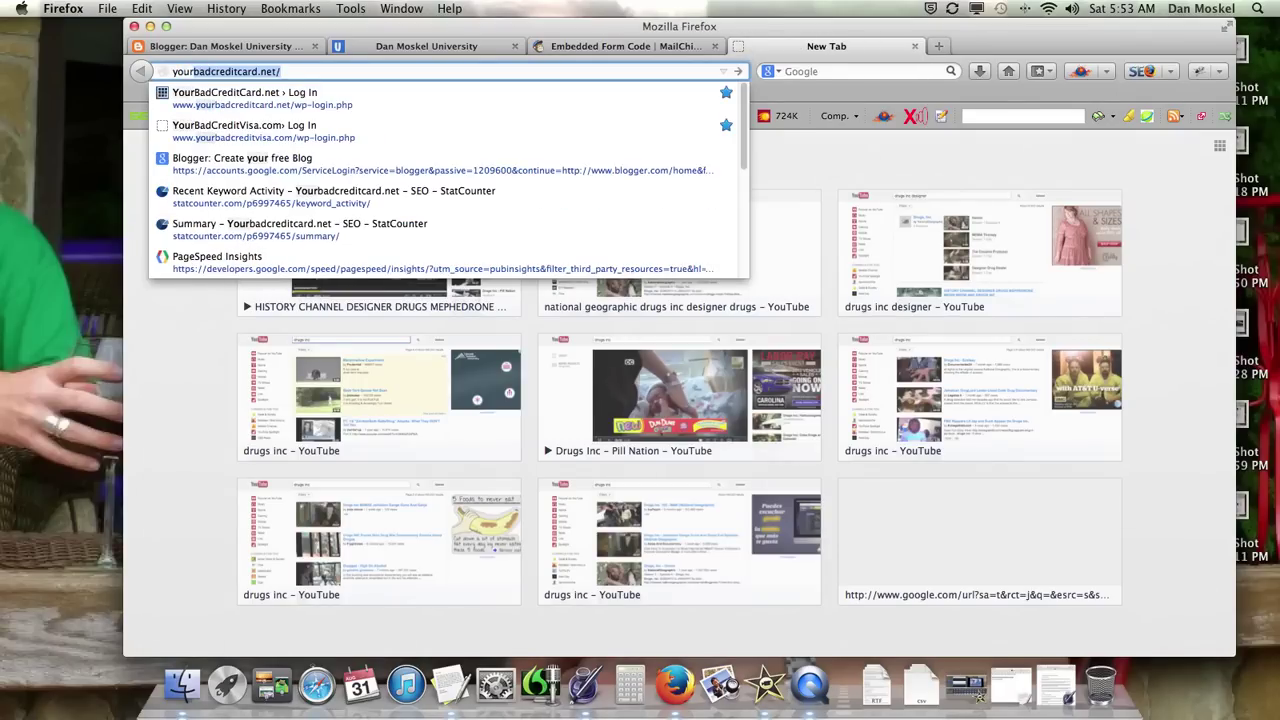
pyautogui.press('Return')
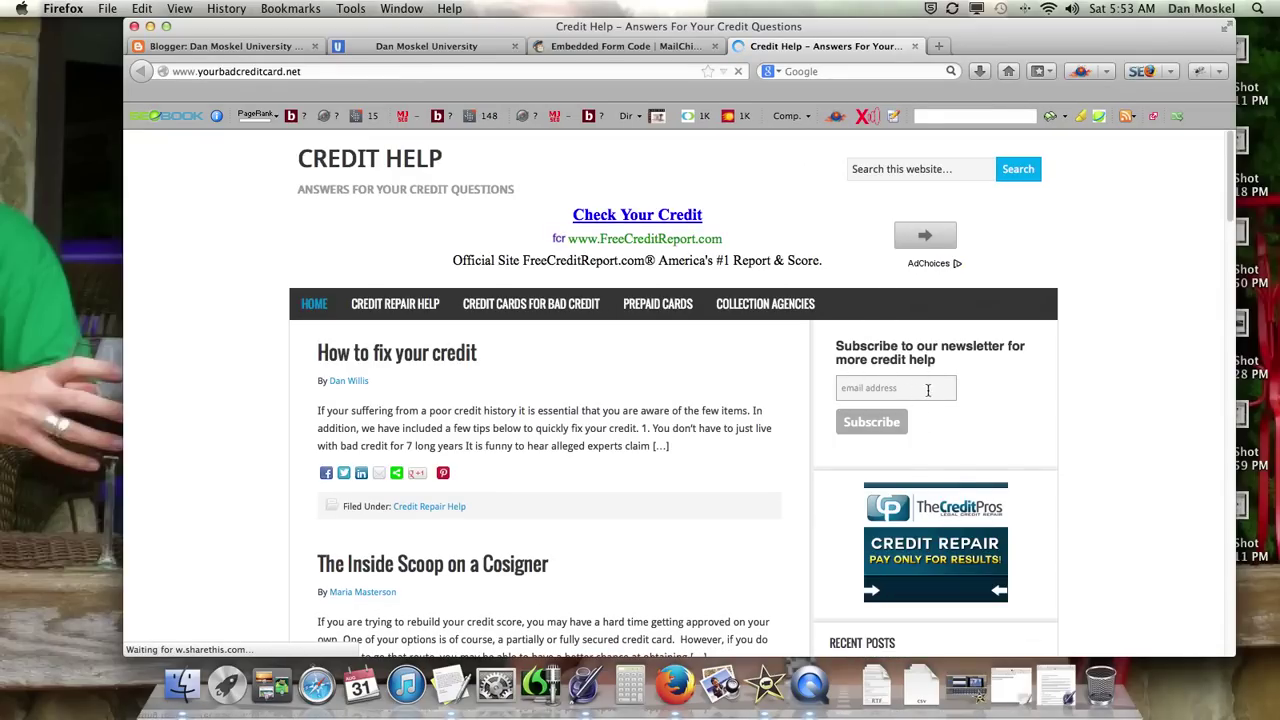
pyautogui.scroll(-3, 950, 392)
pyautogui.scroll(-15, 947, 396)
pyautogui.scroll(3, 618, 315)
pyautogui.scroll(1, 618, 315)
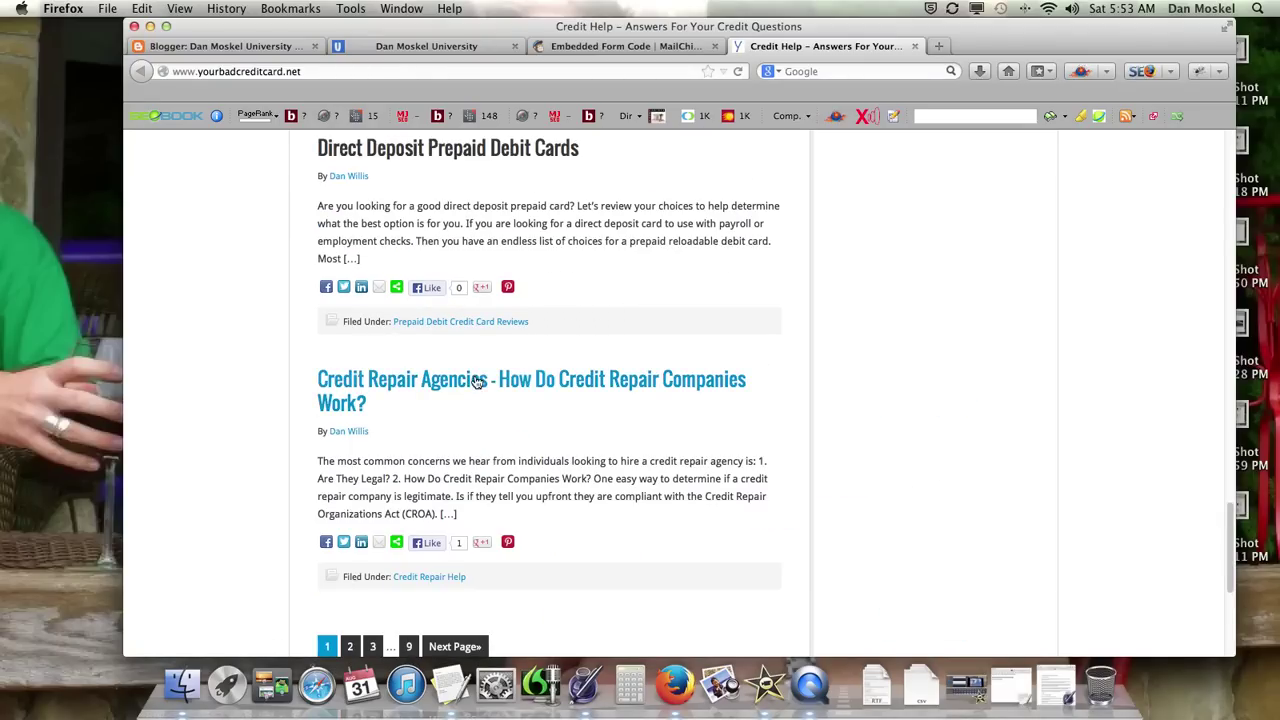
pyautogui.click(495, 390)
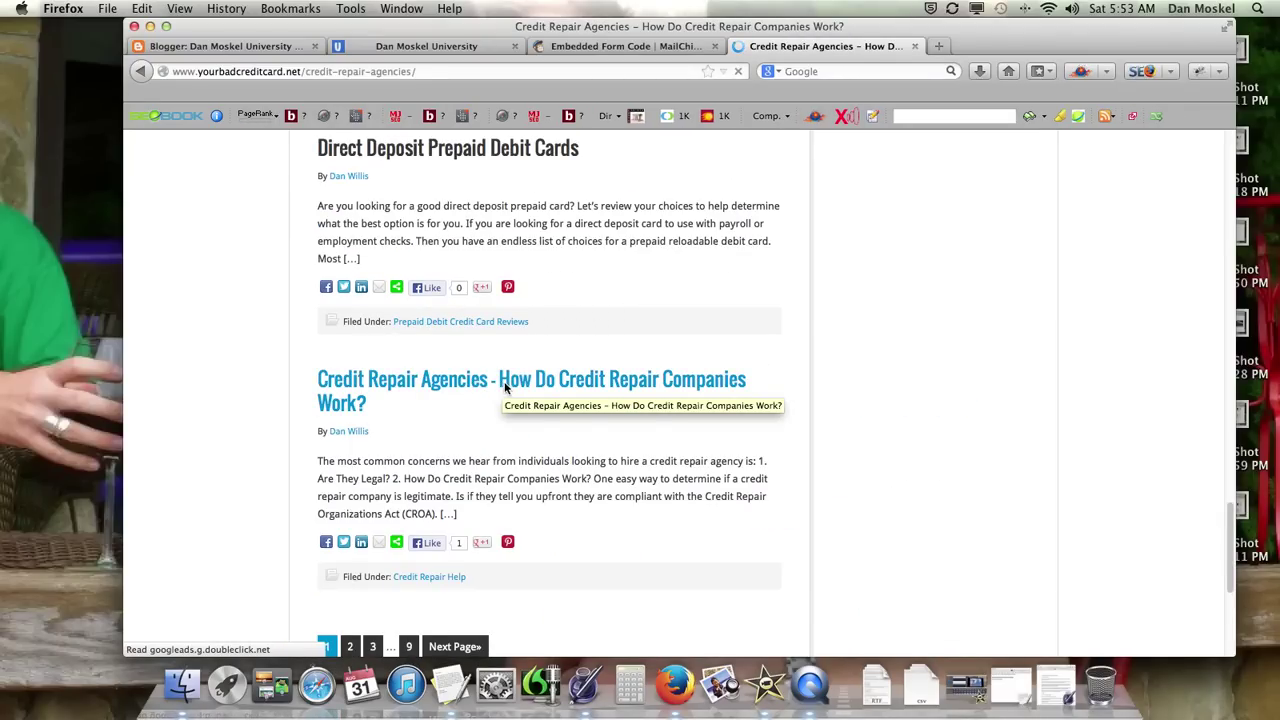
# Step: Look at the article's newsletter signup box, then return to the MailChimp tab
pyautogui.scroll(-8, 574, 420)
pyautogui.scroll(-5, 574, 421)
pyautogui.scroll(-15, 574, 421)
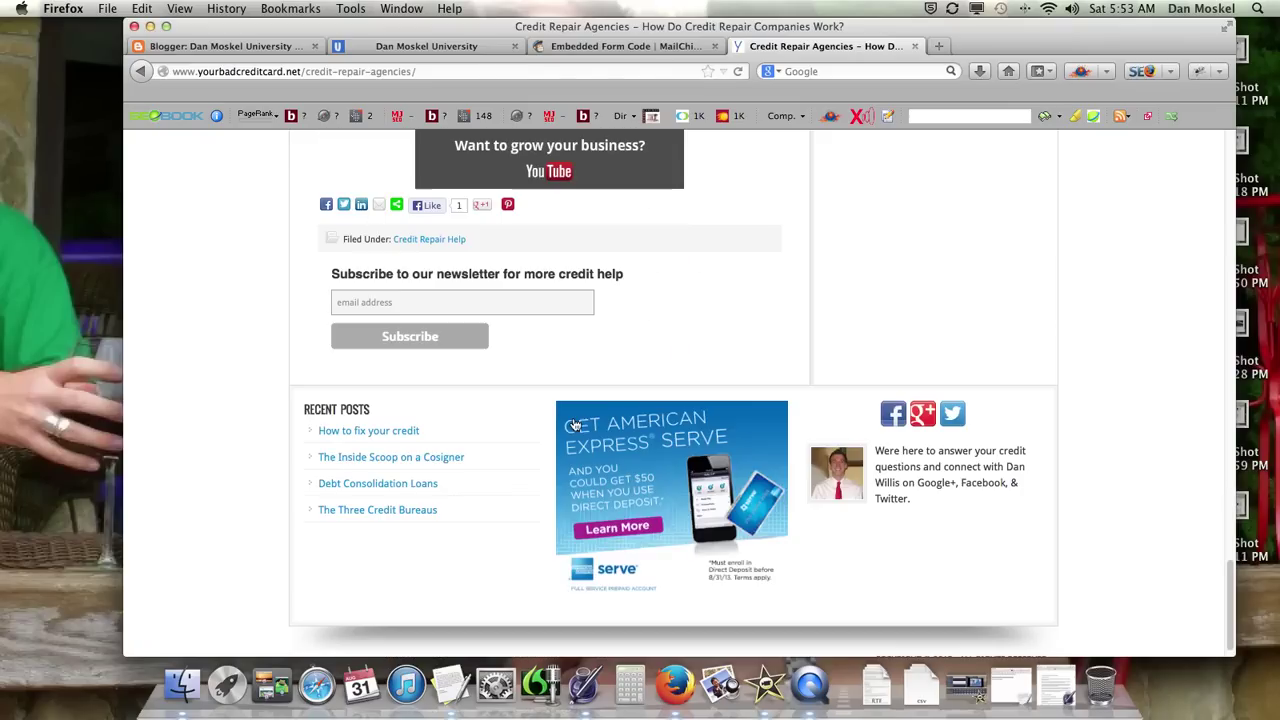
pyautogui.scroll(3, 572, 423)
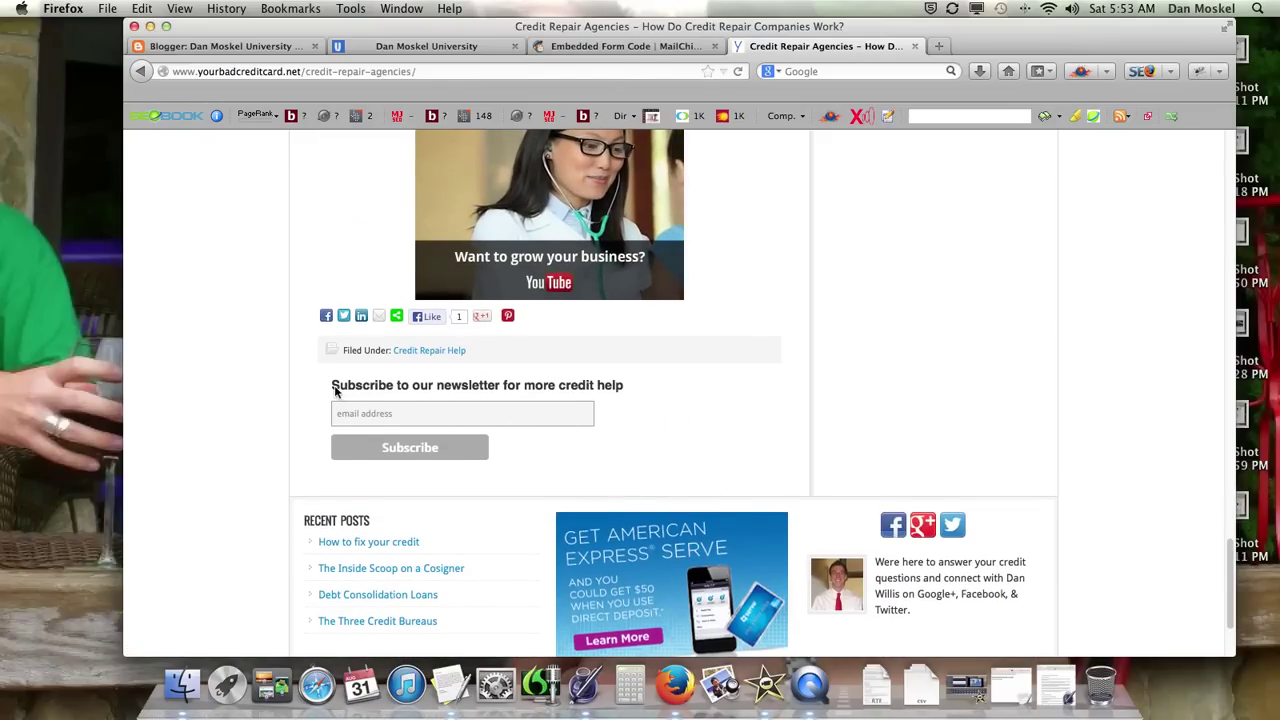
pyautogui.moveTo(335, 385); pyautogui.dragTo(625, 386)
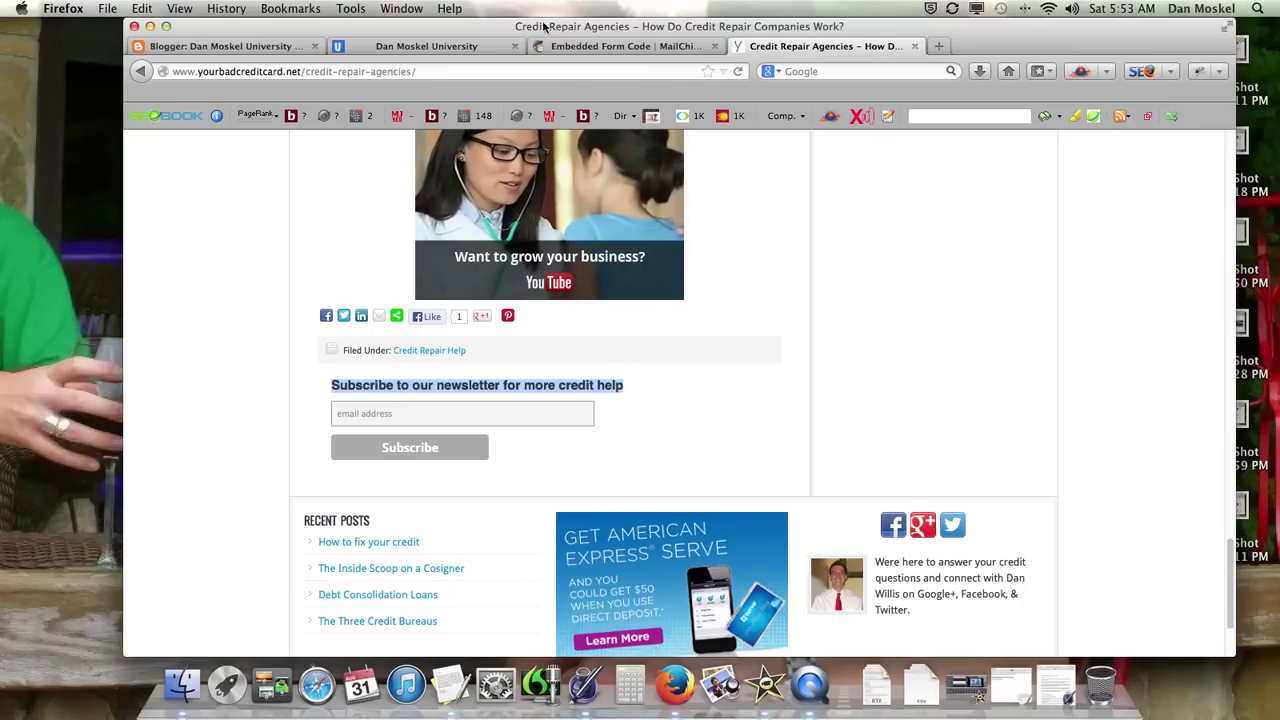
pyautogui.click(605, 50)
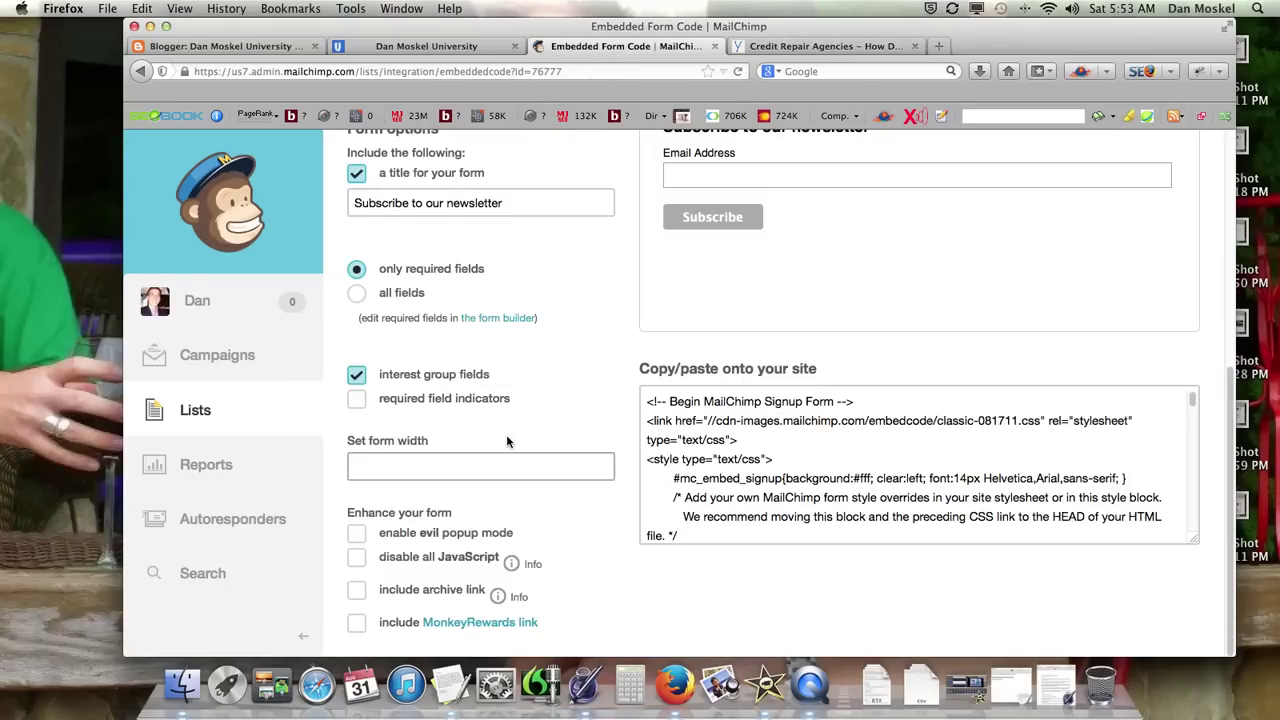
# Step: Leave the Classic form's width setting unset
pyautogui.click(415, 470)
pyautogui.scroll(-1, 495, 491)
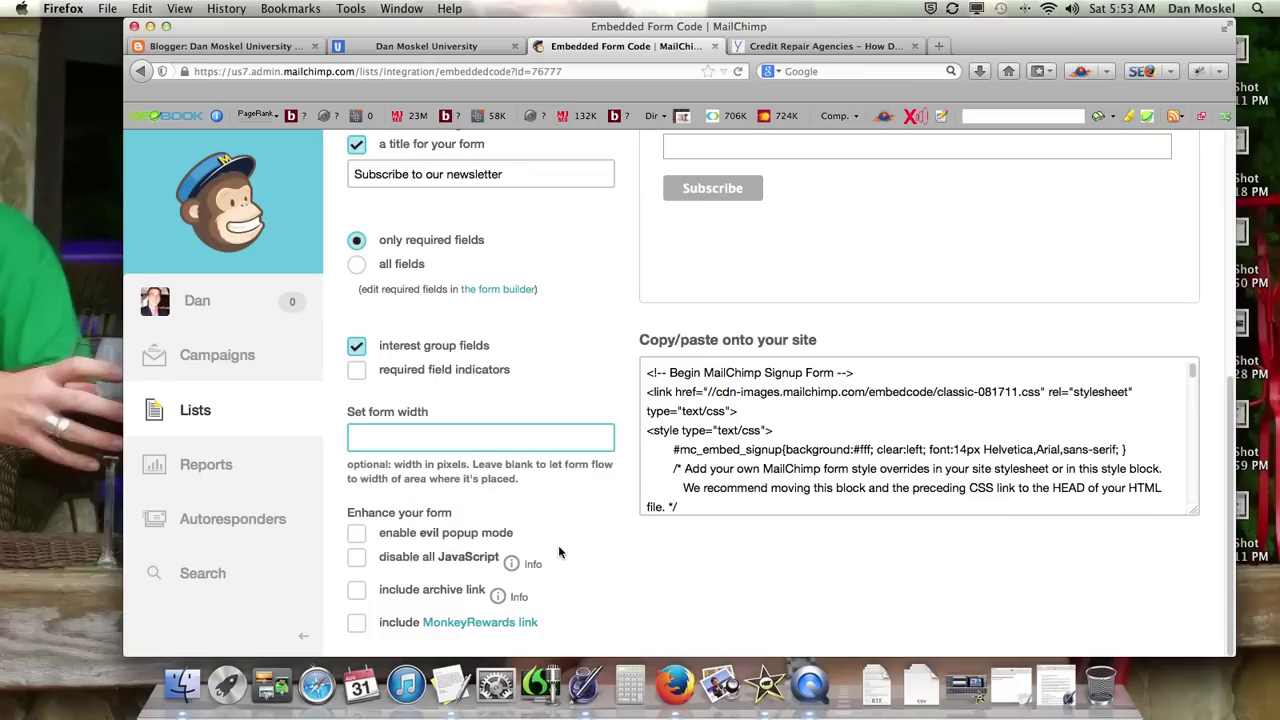
pyautogui.click(680, 578)
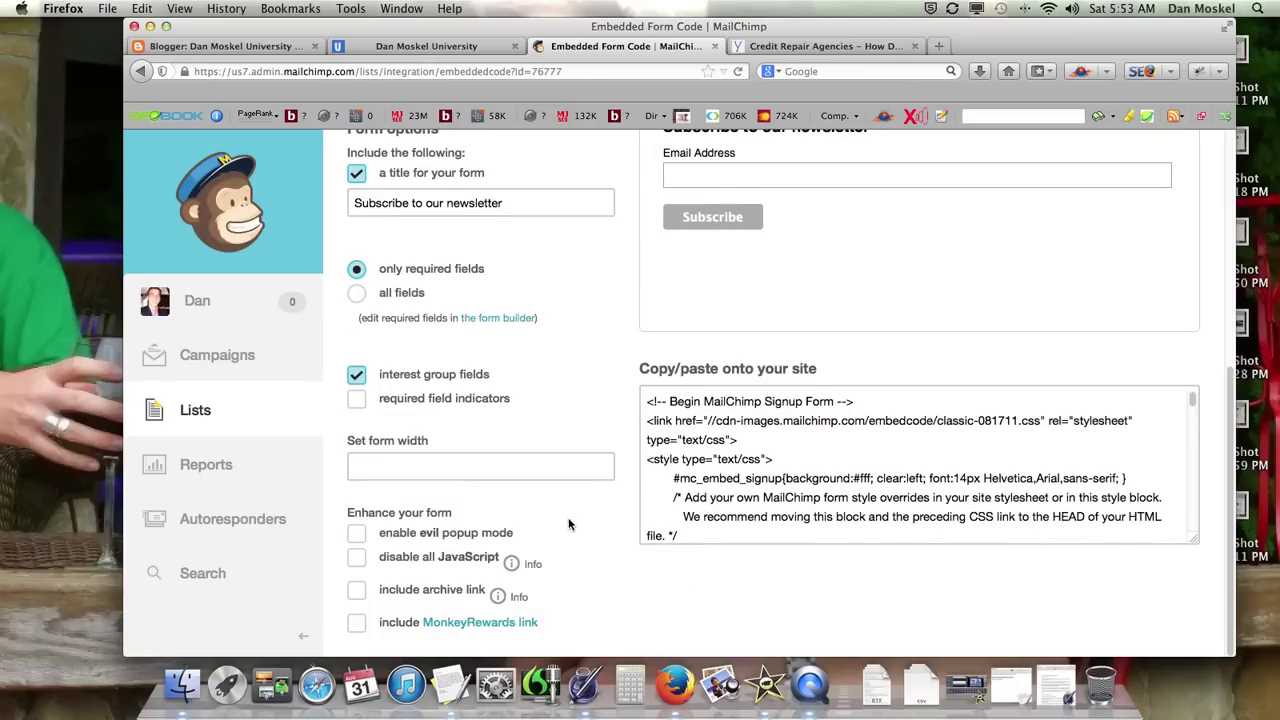
pyautogui.scroll(5, 567, 525)
pyautogui.scroll(-4, 567, 525)
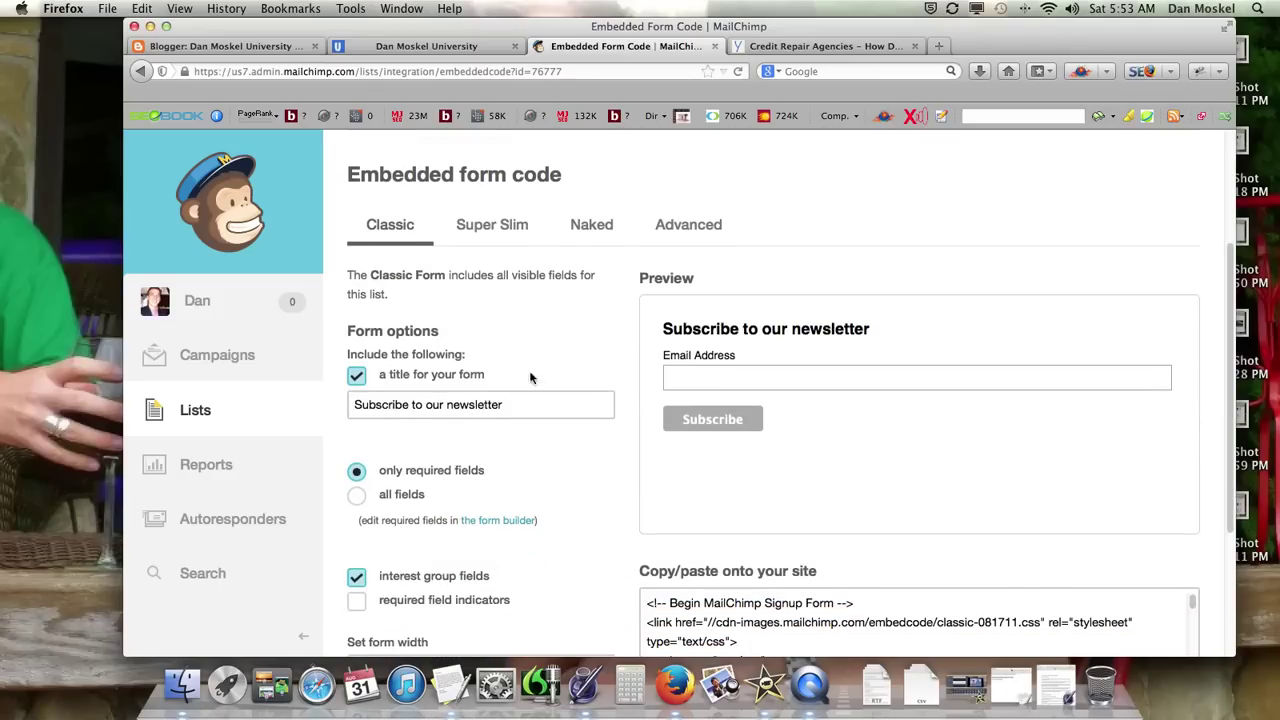
# Step: Compare the Super Slim, Naked and Advanced styles plus an example blog, then choose Classic
pyautogui.click(494, 236)
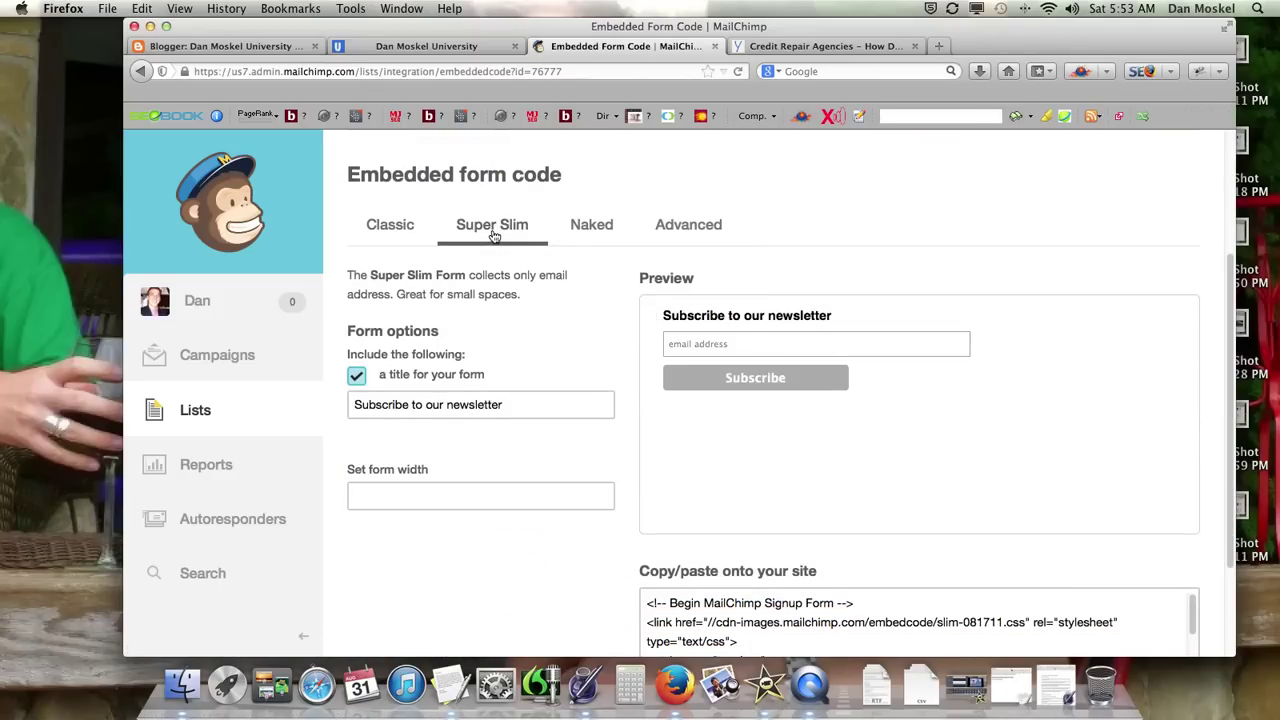
pyautogui.click(815, 46)
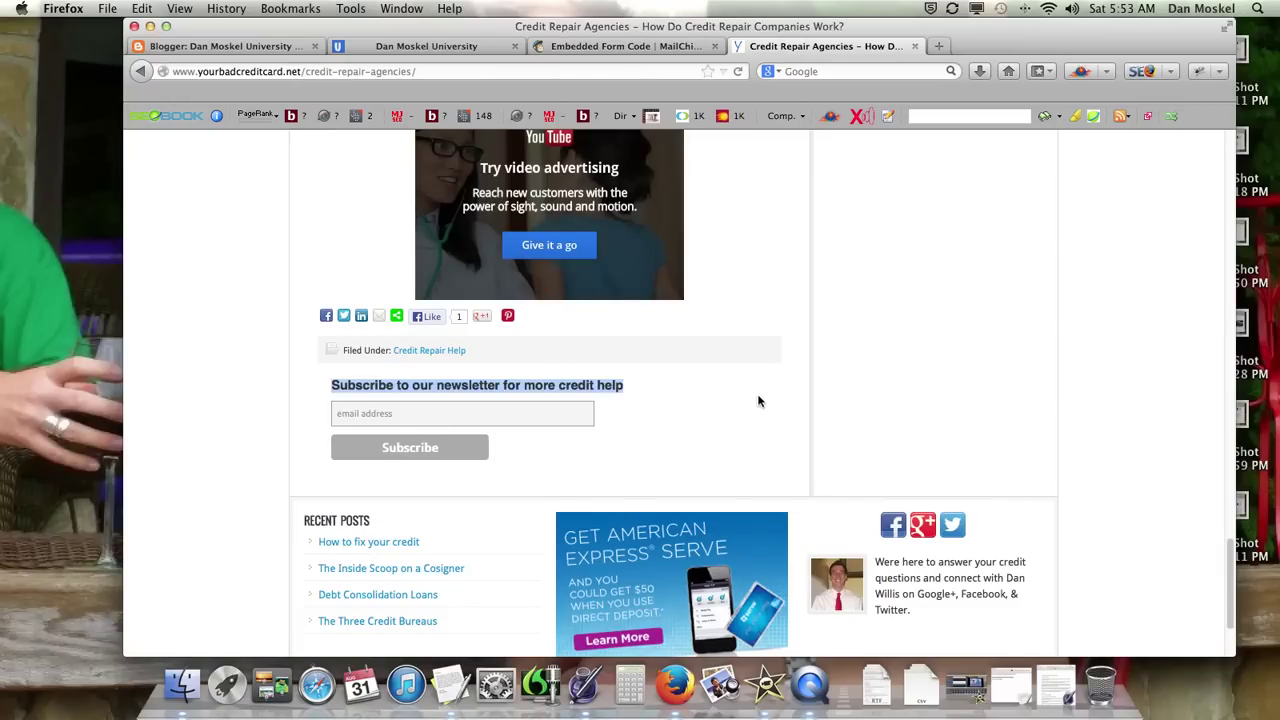
pyautogui.scroll(15, 766, 400)
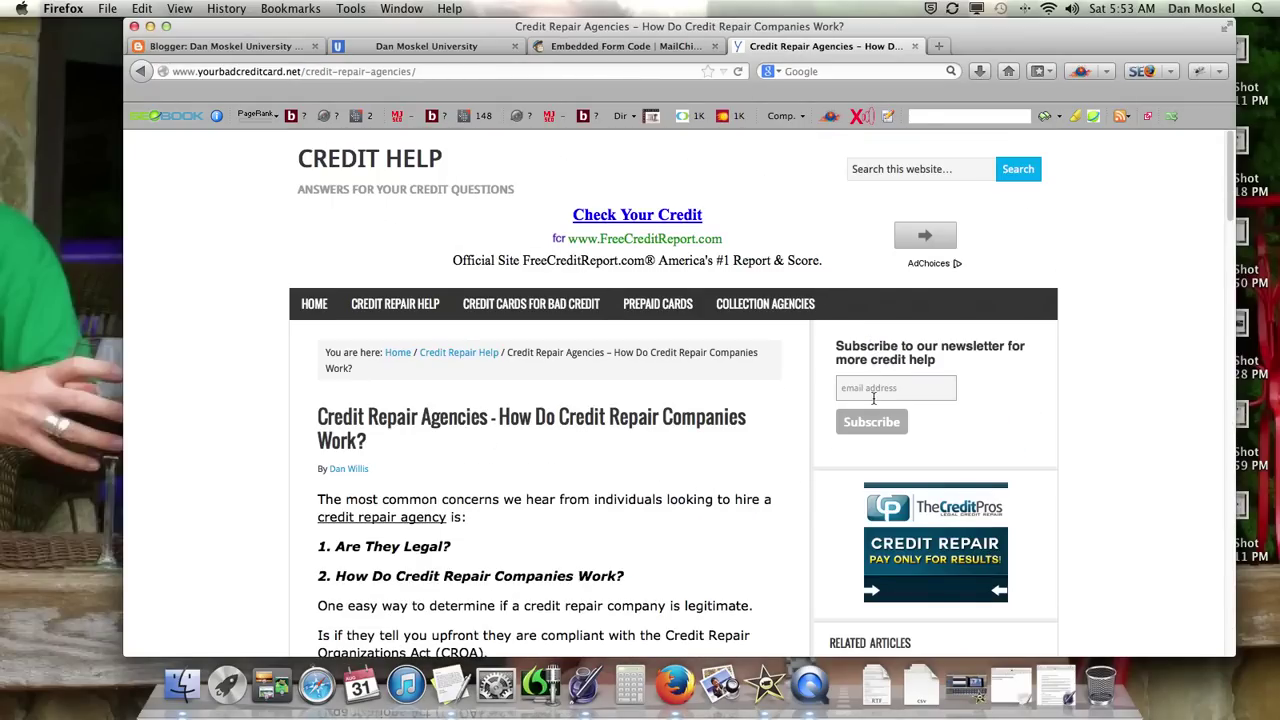
pyautogui.click(623, 47)
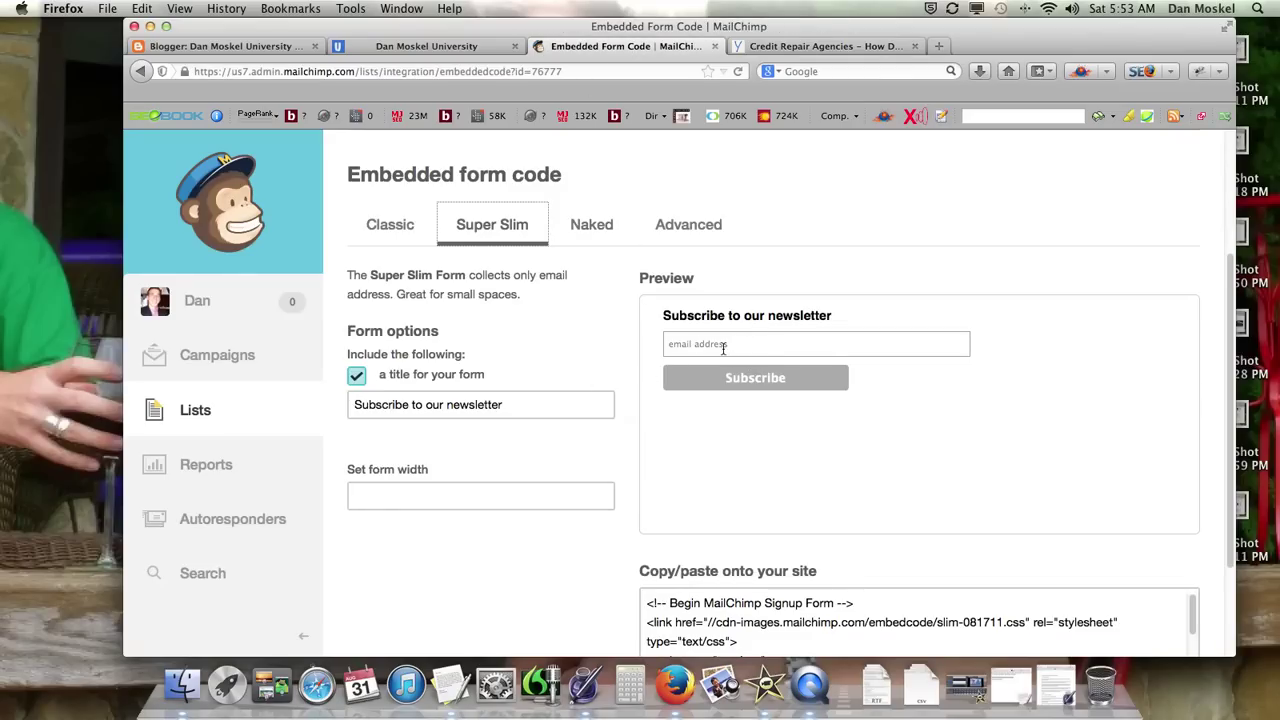
pyautogui.click(595, 234)
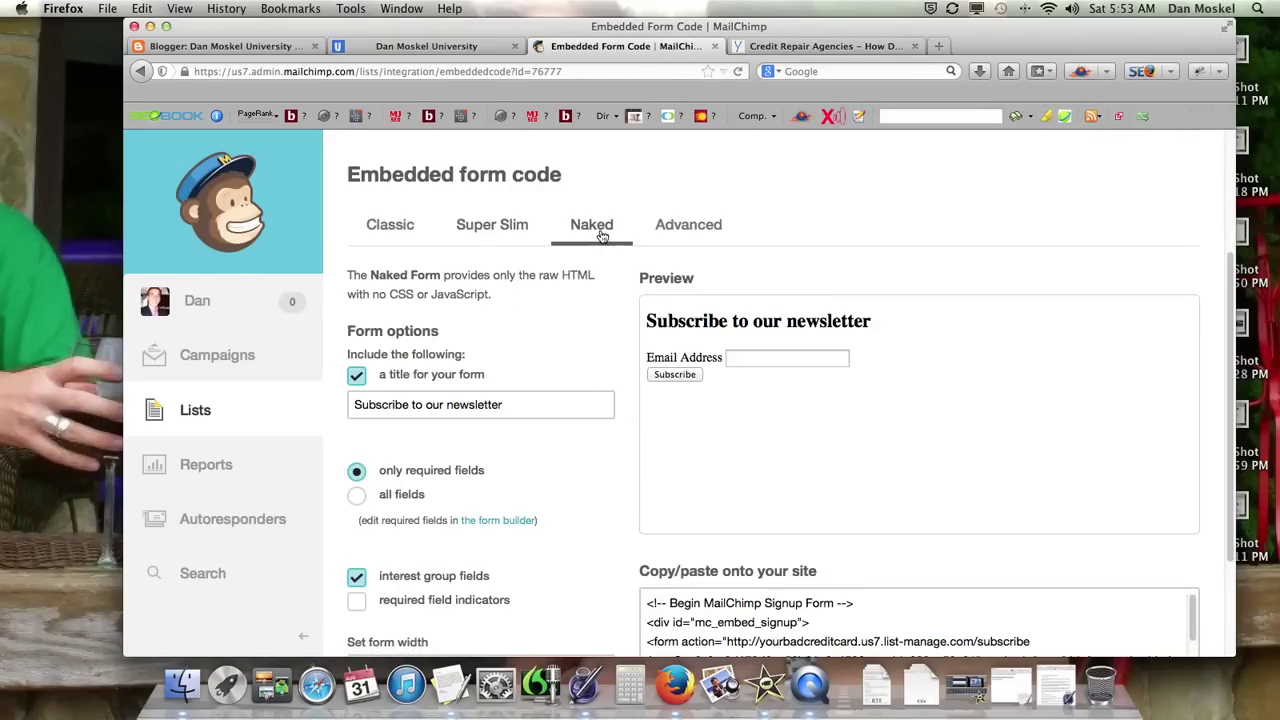
pyautogui.click(678, 236)
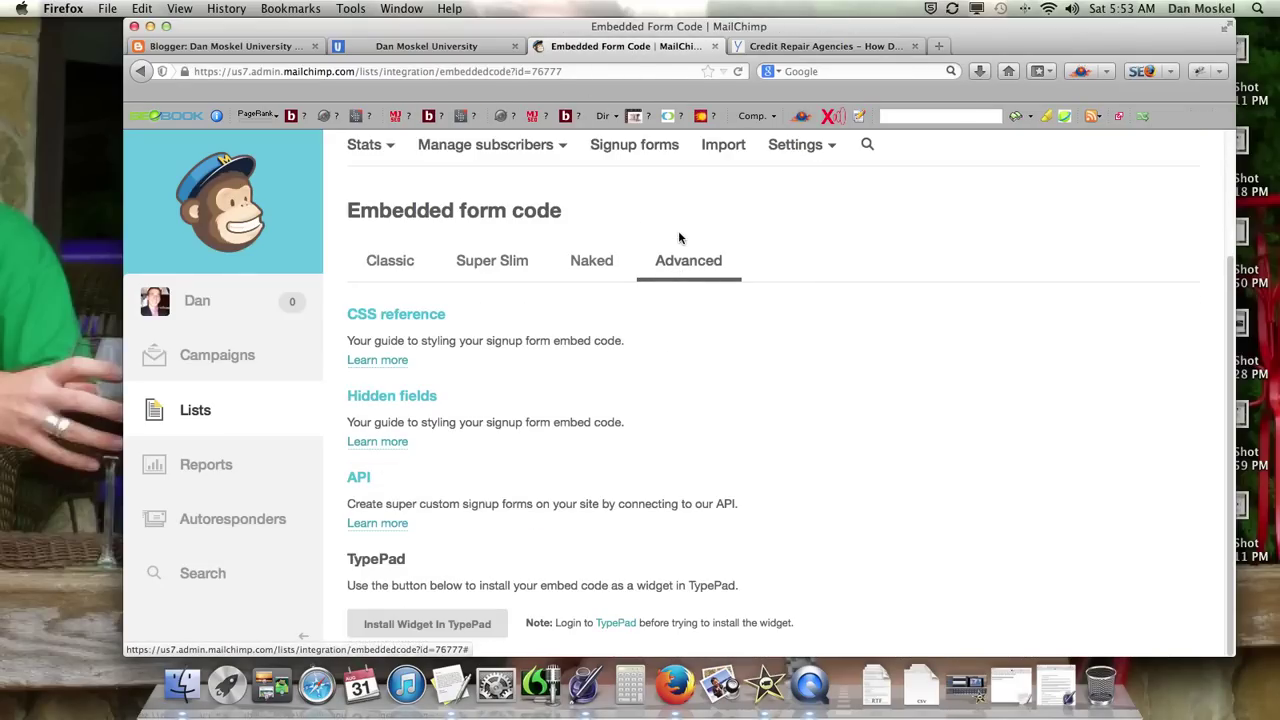
pyautogui.click(398, 266)
pyautogui.scroll(-5, 583, 389)
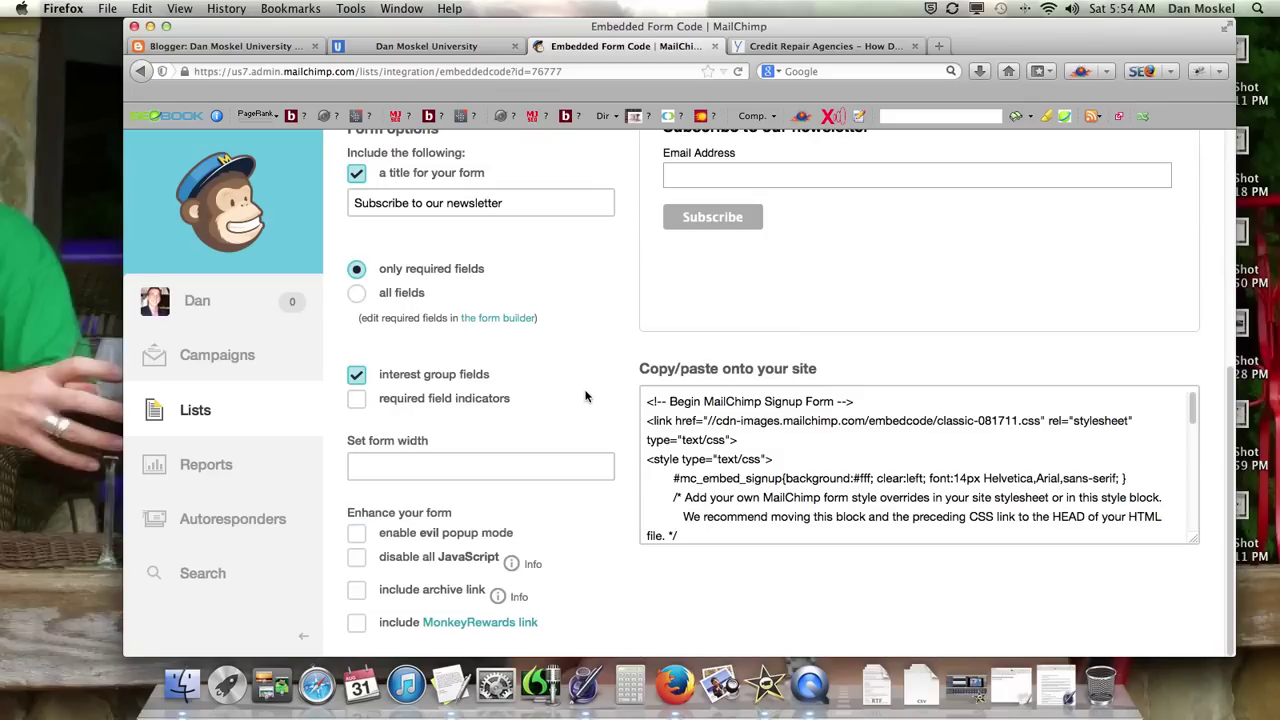
pyautogui.scroll(5, 590, 390)
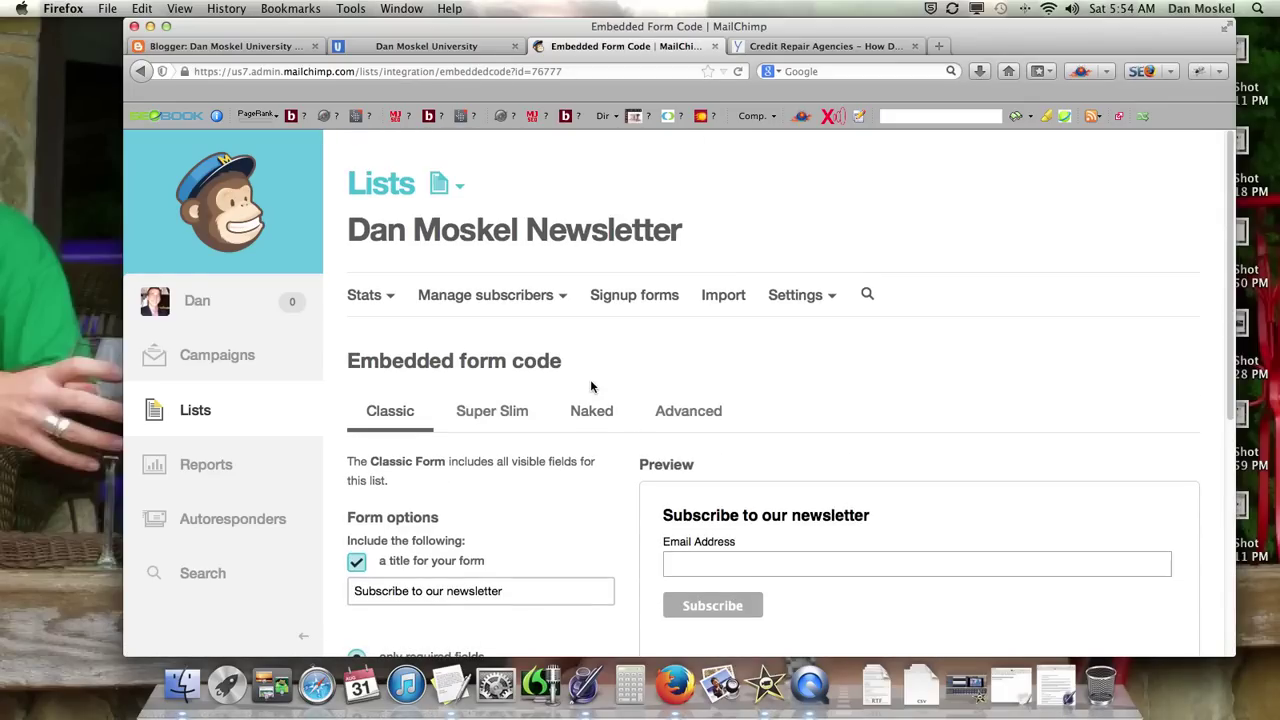
pyautogui.scroll(-5, 590, 385)
# Step: Cut the Classic form's embed code to the clipboard and go to the Blogger dashboard
pyautogui.click(752, 425)
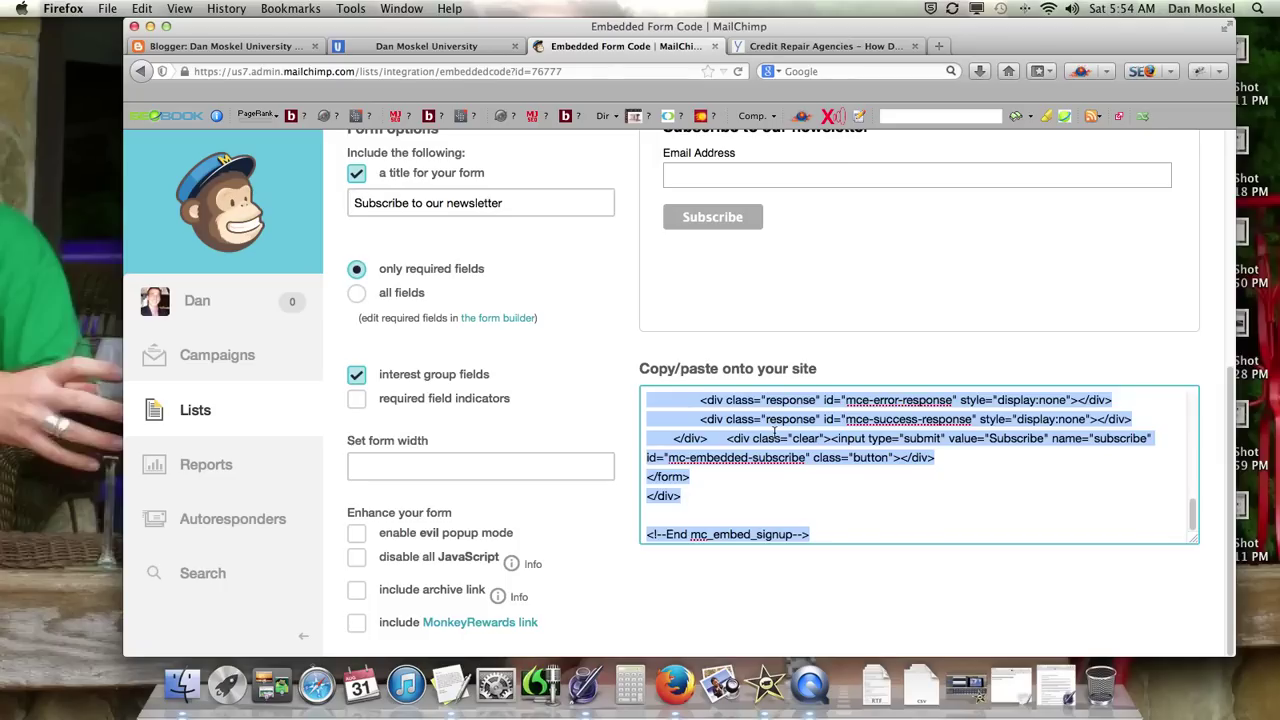
pyautogui.rightClick(775, 432)
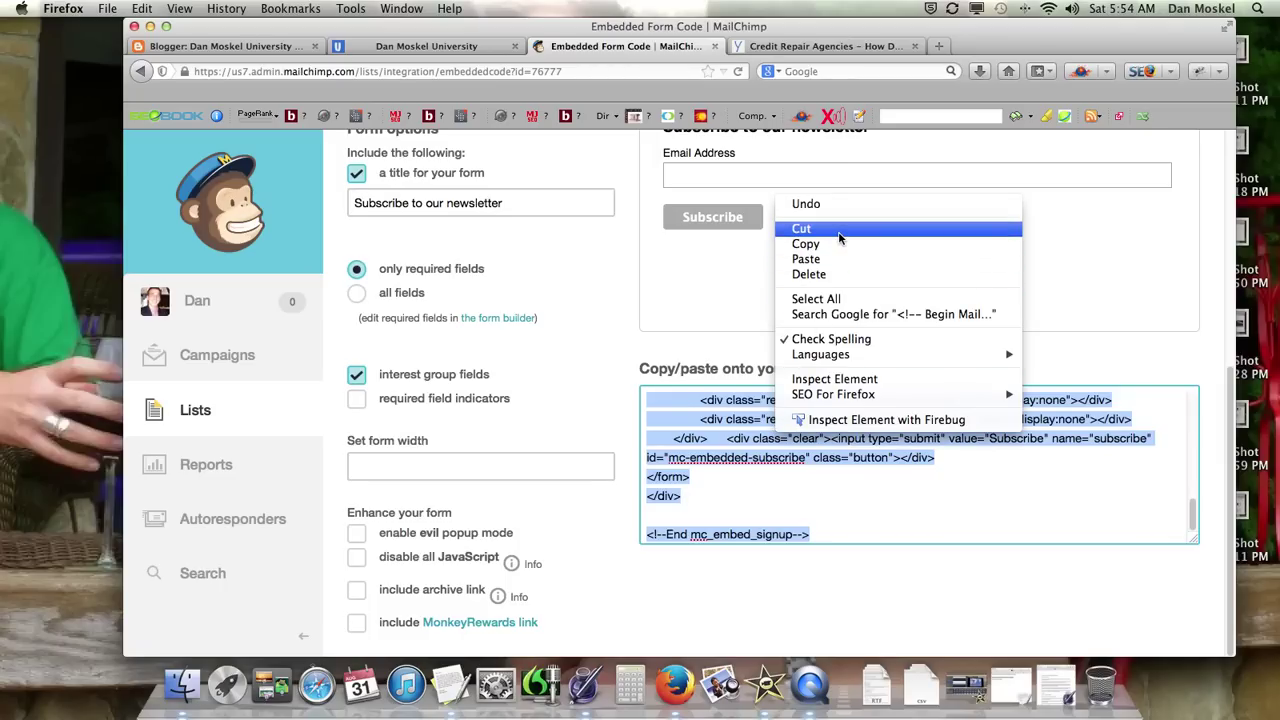
pyautogui.click(838, 231)
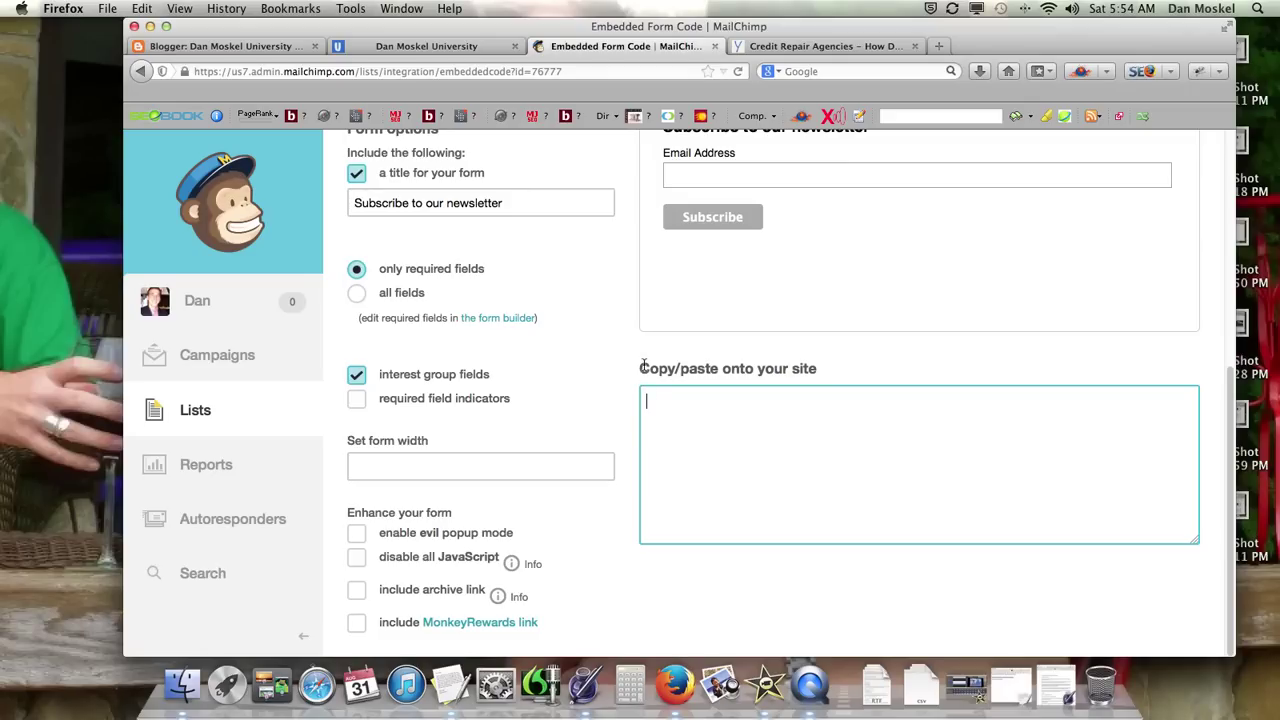
pyautogui.moveTo(641, 368); pyautogui.dragTo(788, 368)
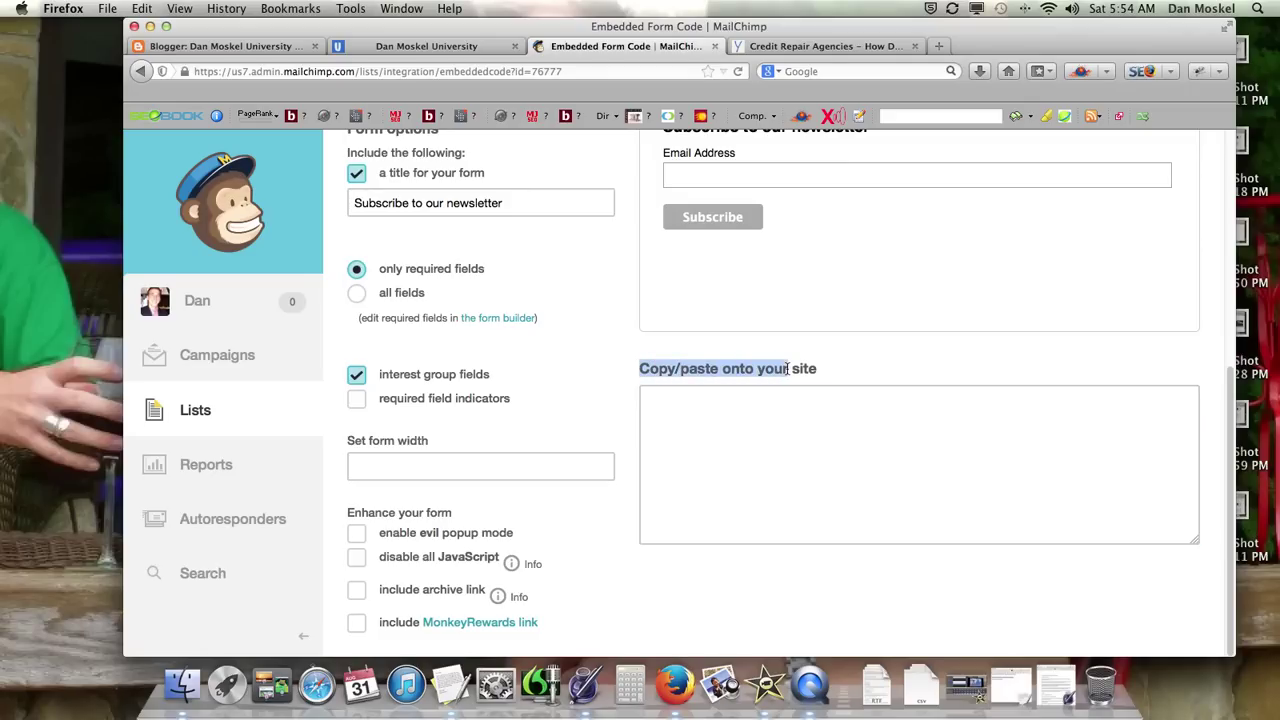
pyautogui.click(234, 45)
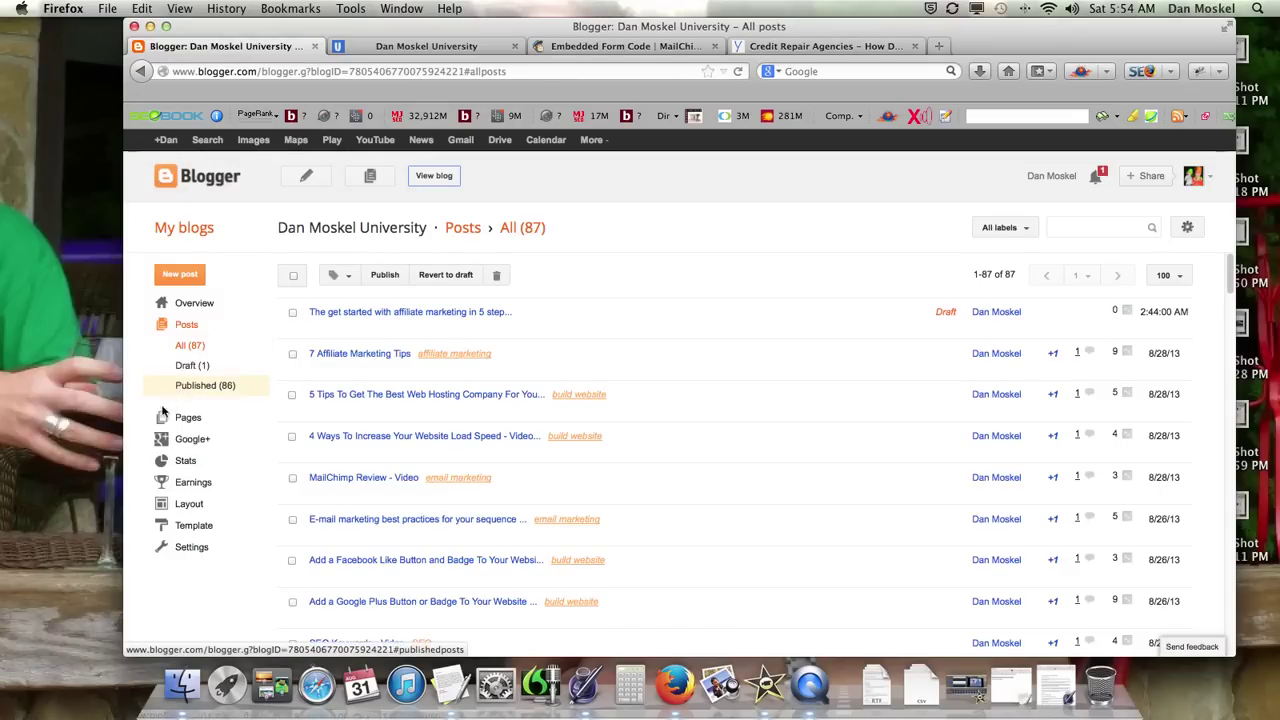
# Step: Add an HTML/JavaScript gadget to the sidebar in the blog's Layout
pyautogui.click(190, 505)
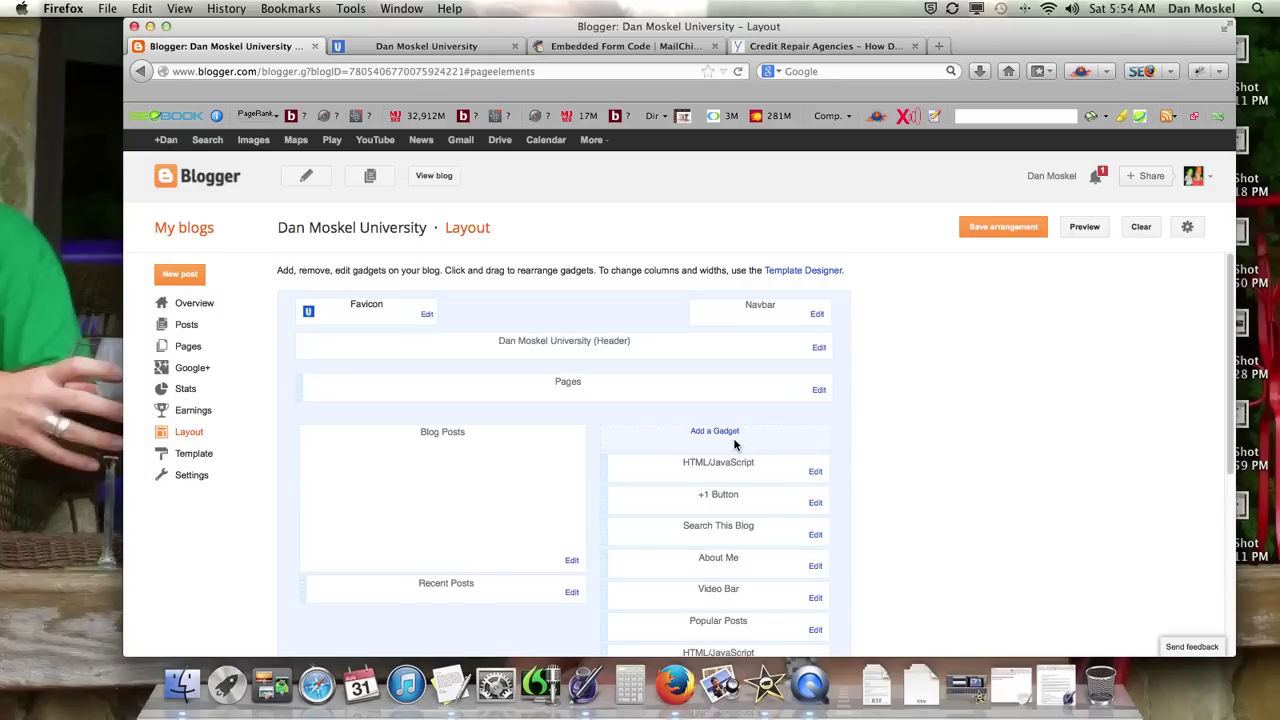
pyautogui.click(722, 435)
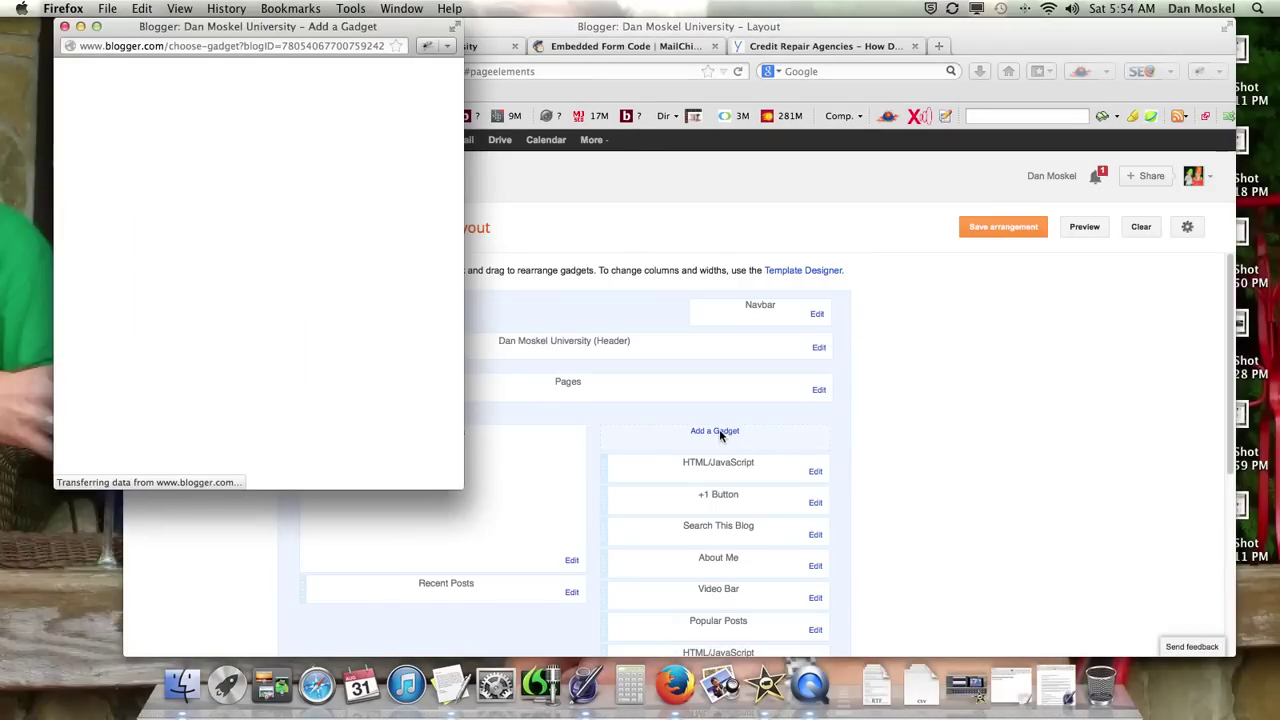
pyautogui.scroll(-10, 365, 392)
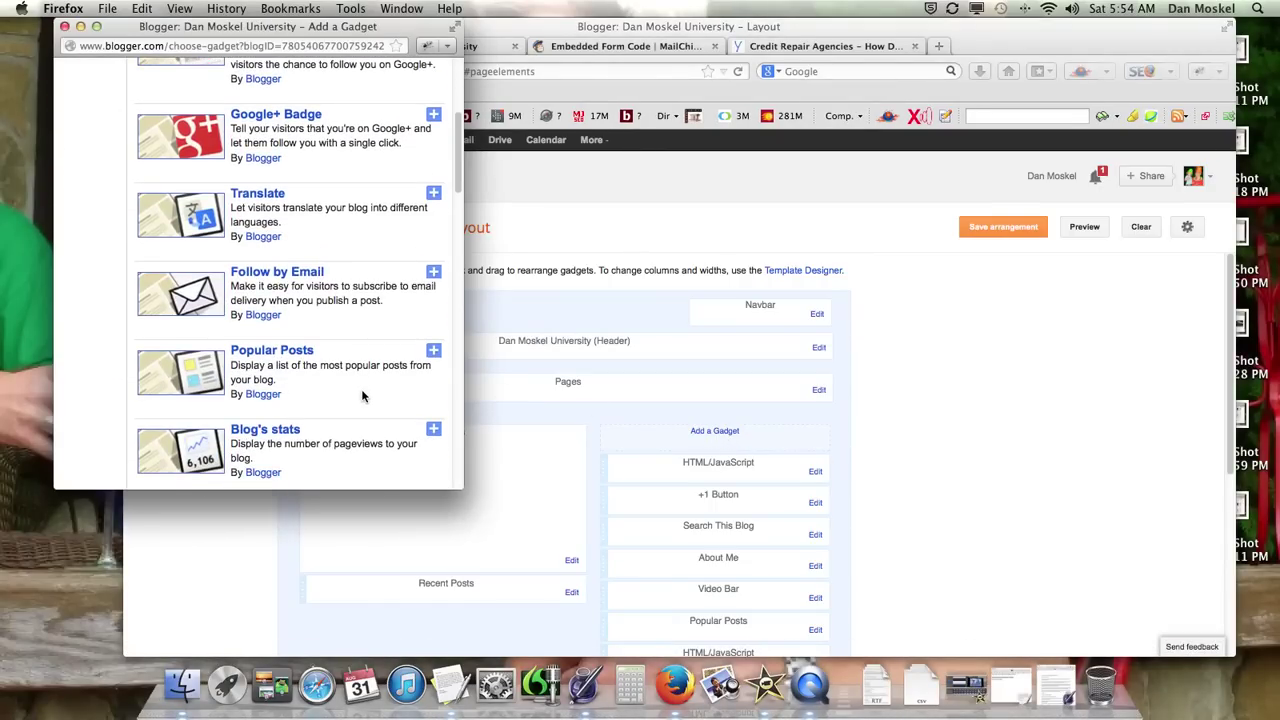
pyautogui.scroll(-3, 363, 395)
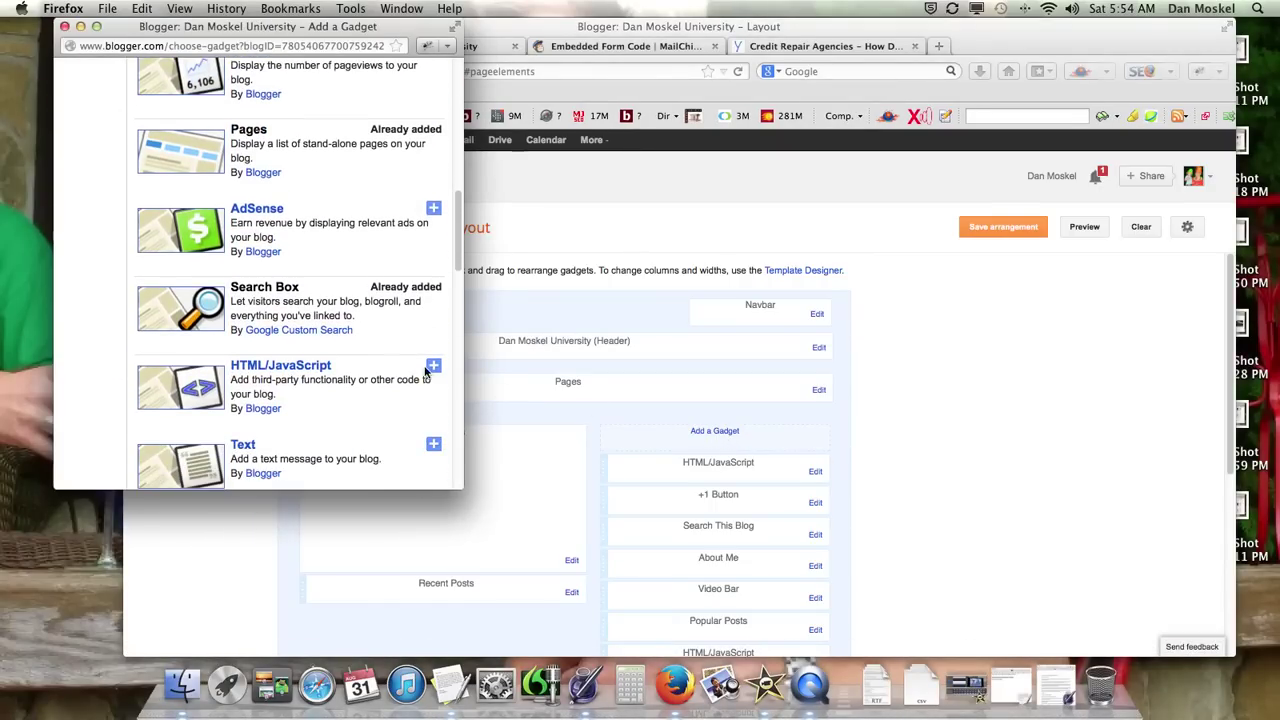
pyautogui.click(433, 366)
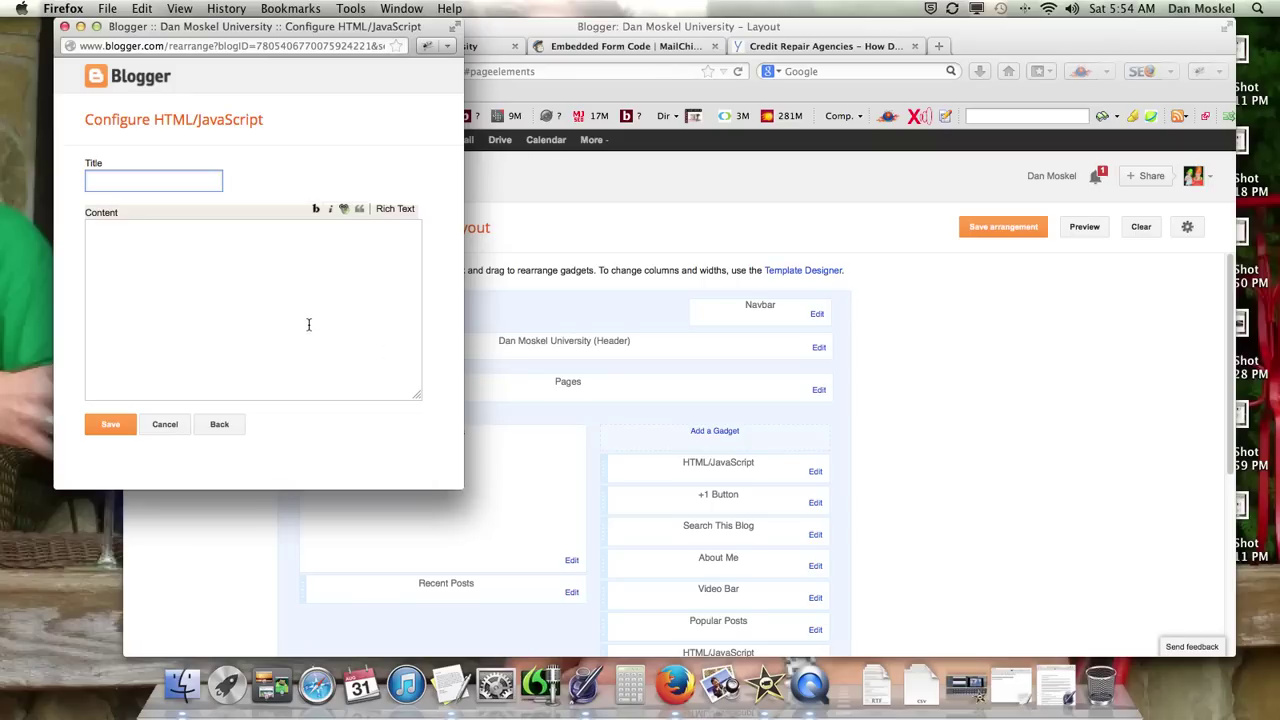
# Step: Paste the MailChimp signup code into the gadget's Content, save it, and check the live blog
pyautogui.click(310, 323)
pyautogui.press('super+v')
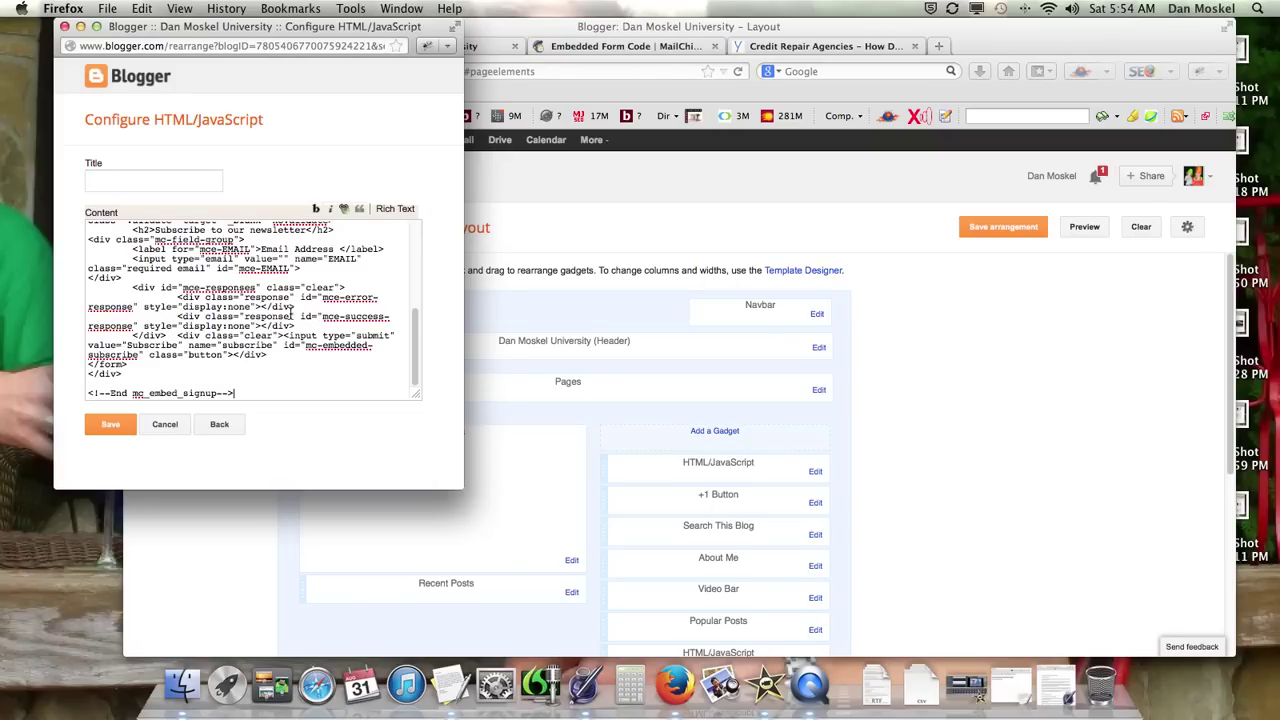
pyautogui.click(111, 425)
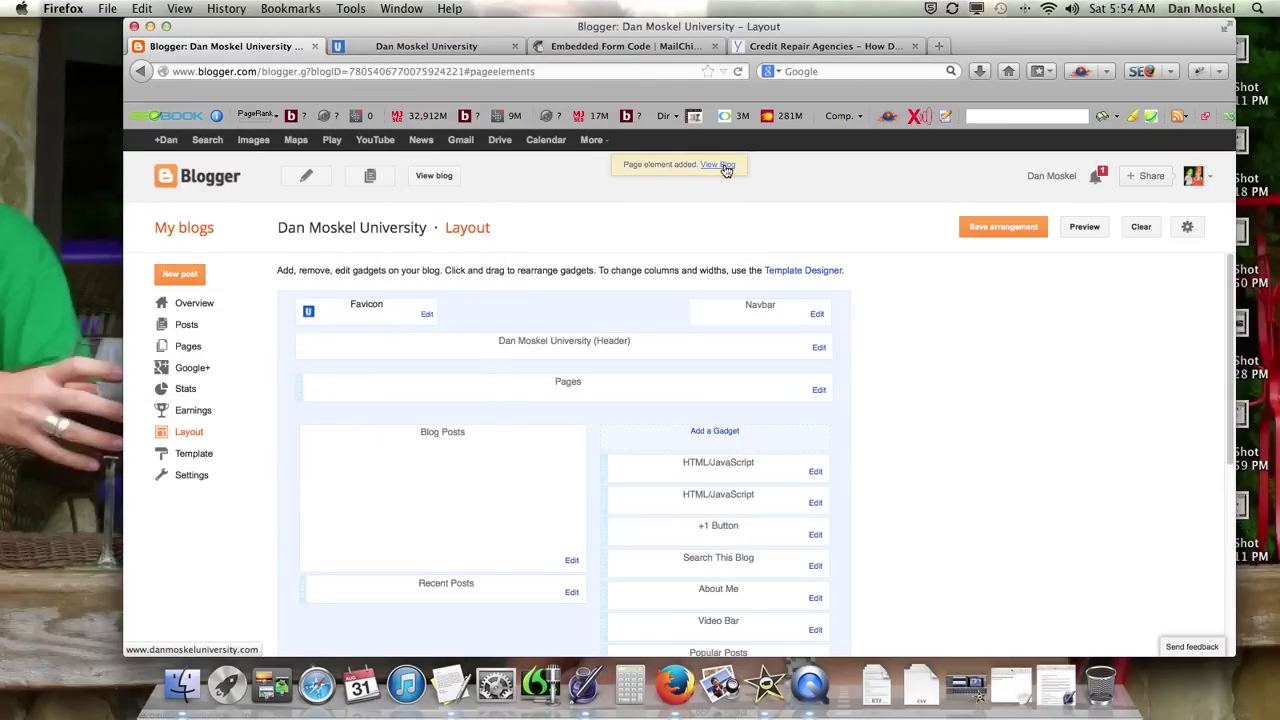
pyautogui.click(722, 166)
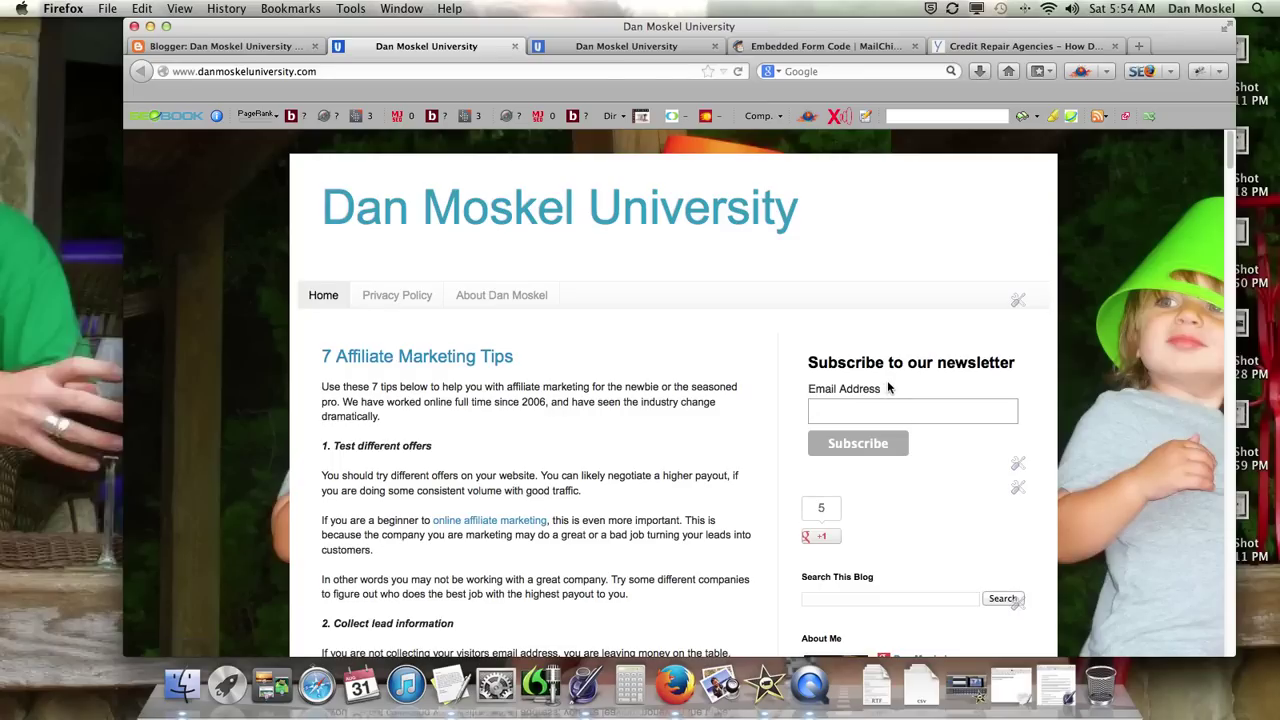
pyautogui.click(826, 46)
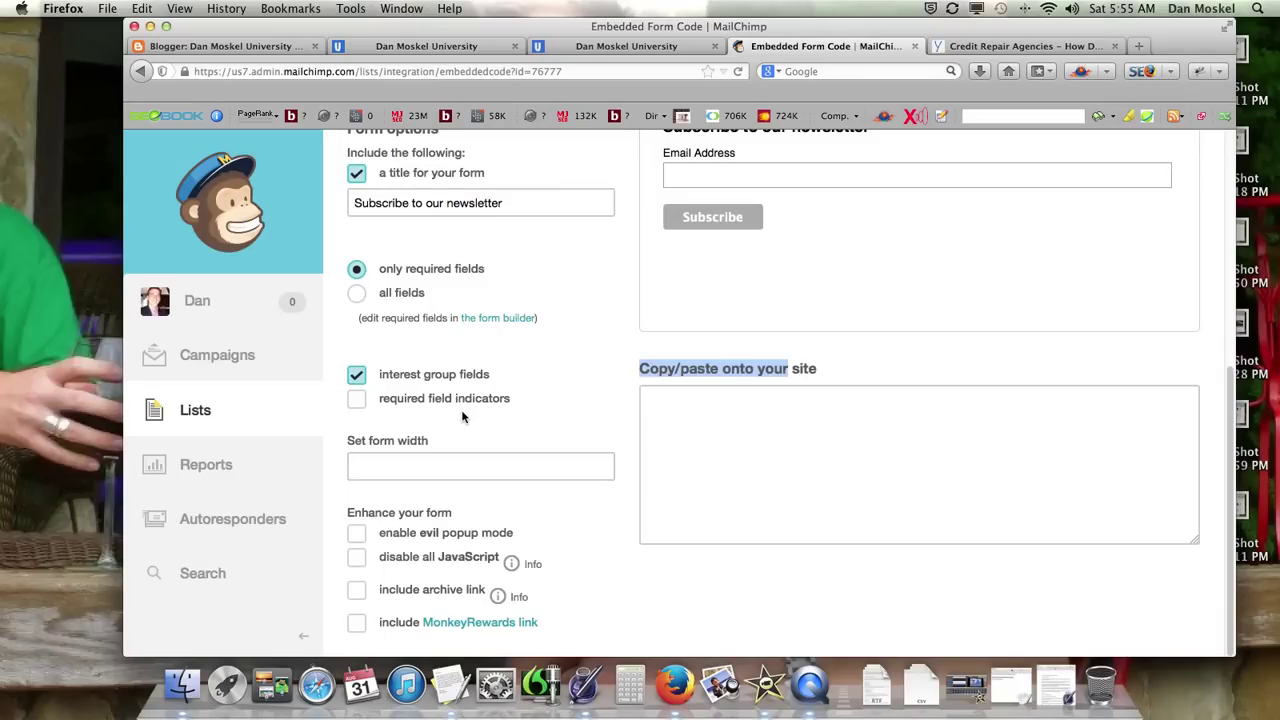
# Step: Check MailChimp's Lists page, where the newsletter list shows 0 subscribers, then return to the blog
pyautogui.click(705, 387)
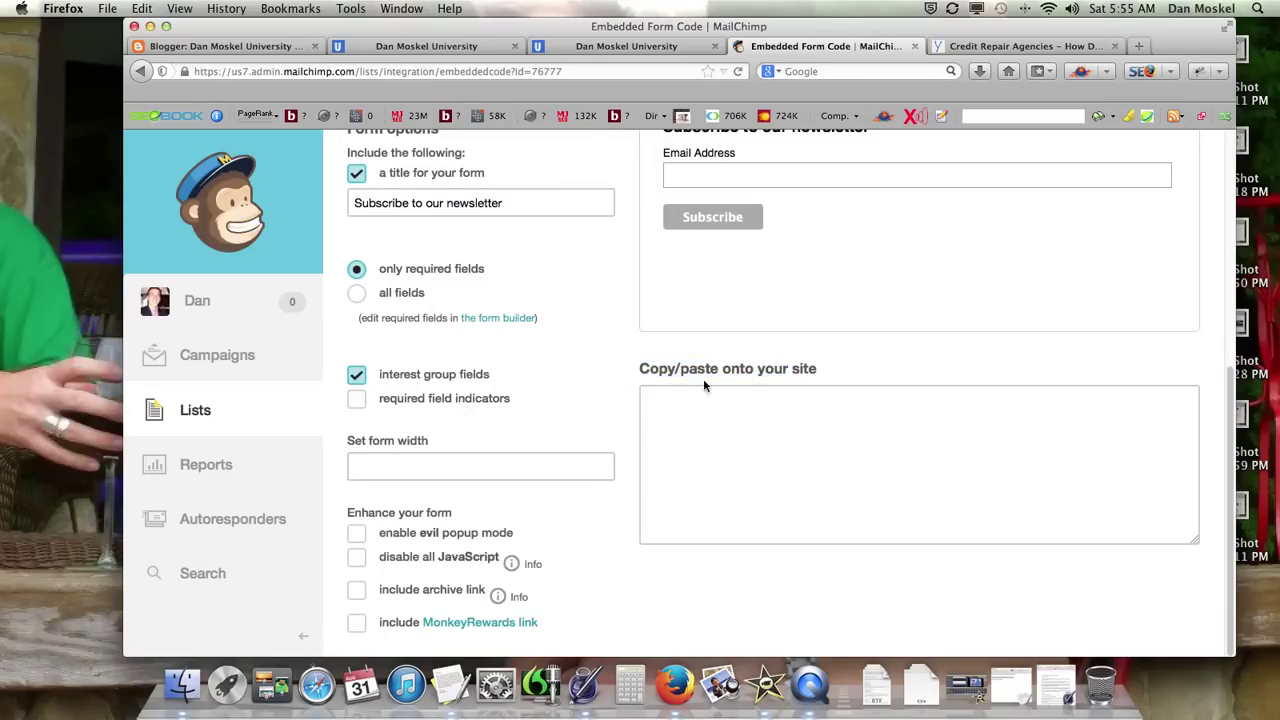
pyautogui.click(704, 421)
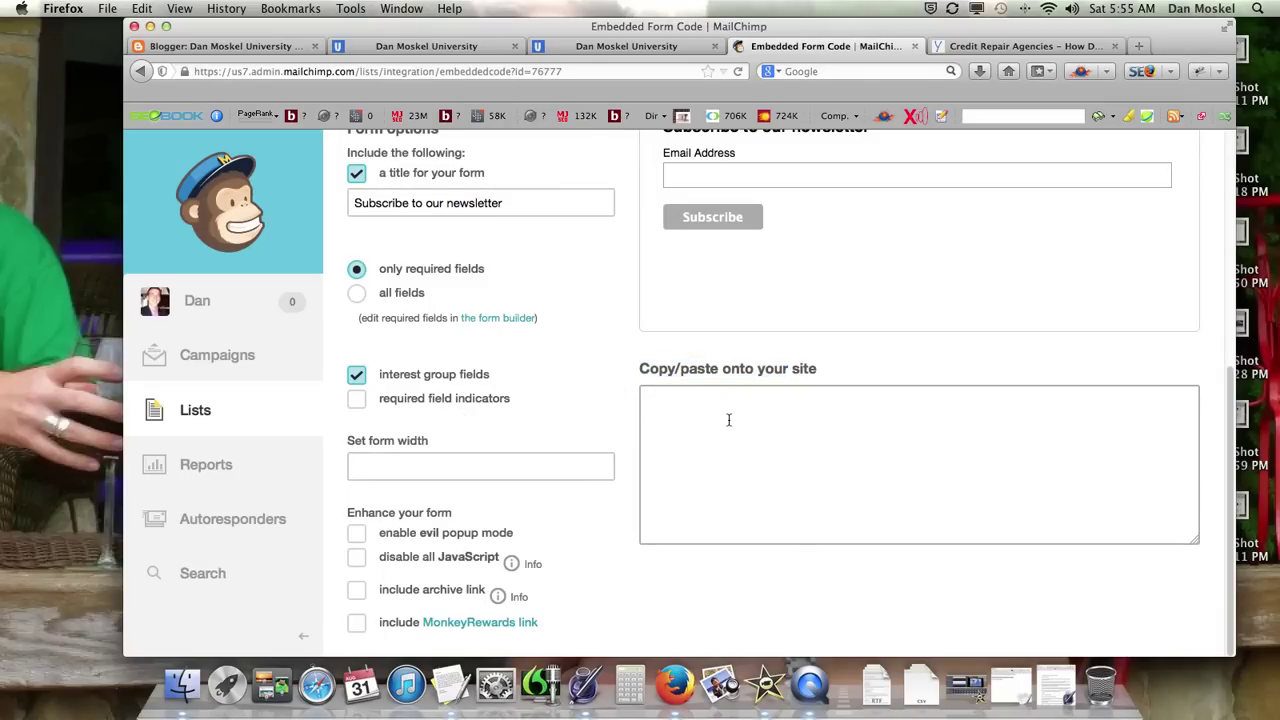
pyautogui.click(224, 362)
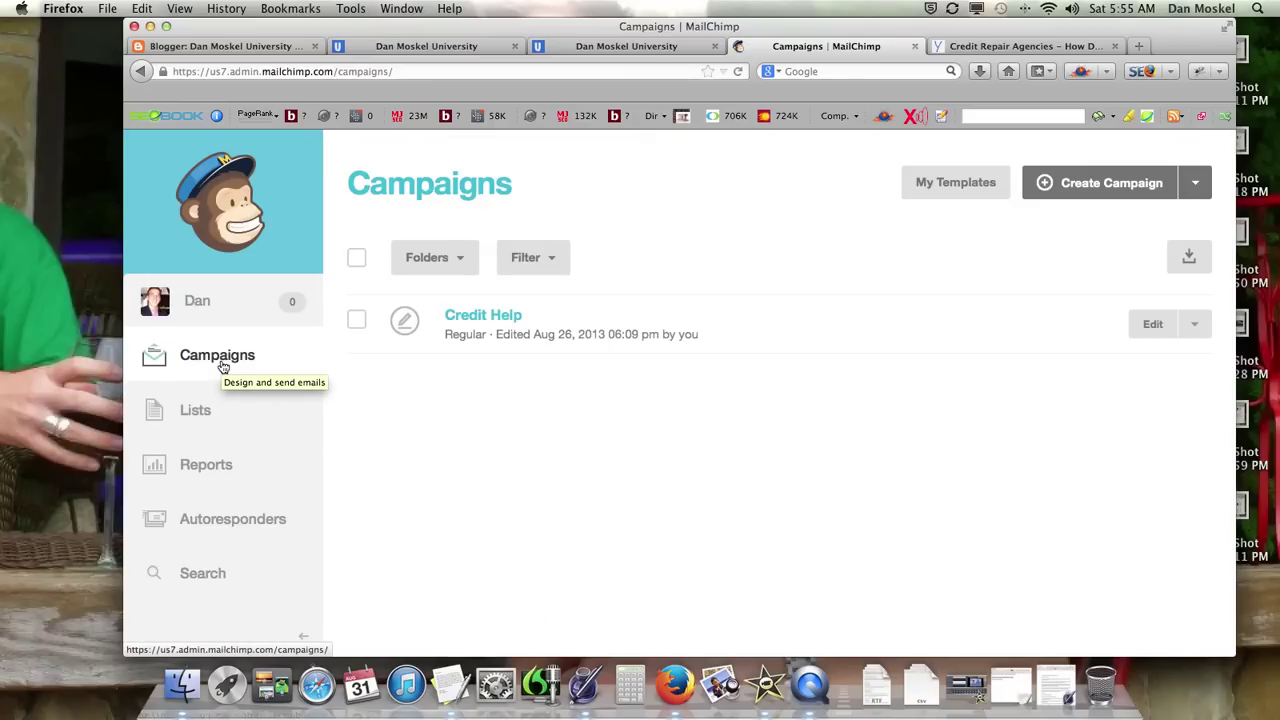
pyautogui.click(191, 414)
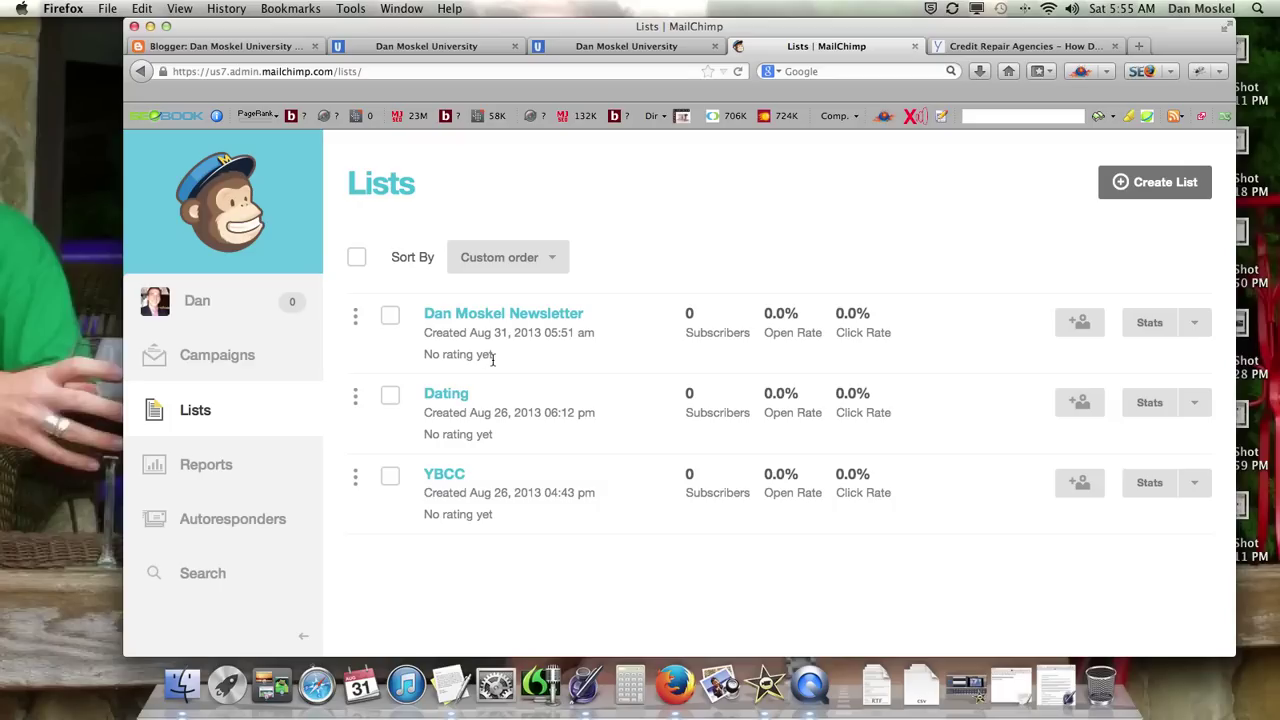
pyautogui.click(612, 50)
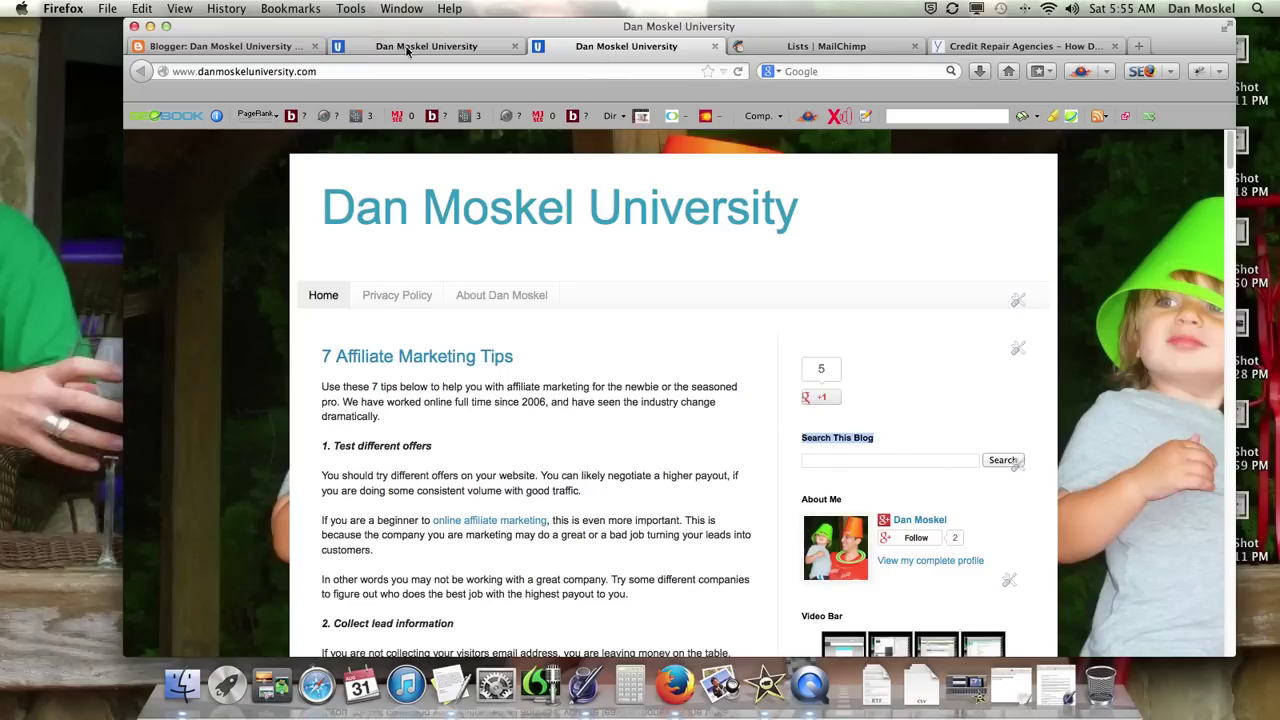
# Step: Highlight the blog's 'Subscribe to our newsletter' heading, then move on to the Credit Help article
pyautogui.click(464, 47)
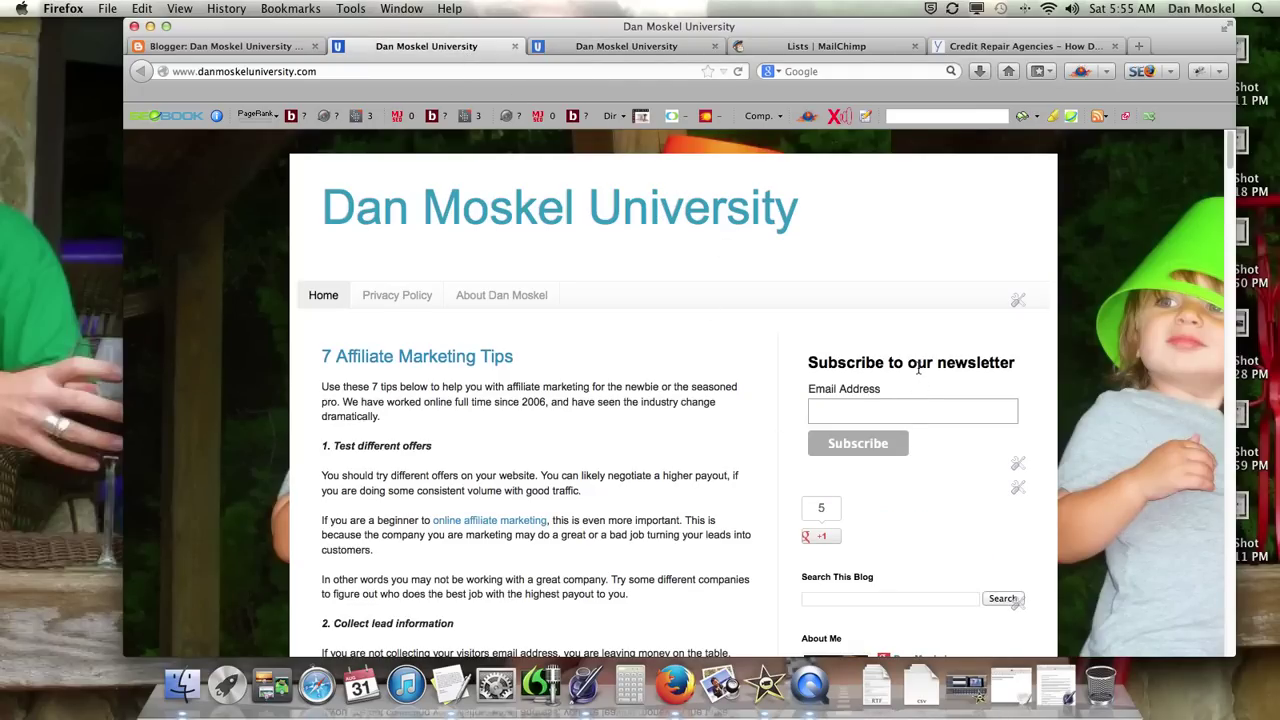
pyautogui.moveTo(807, 363); pyautogui.dragTo(1012, 368)
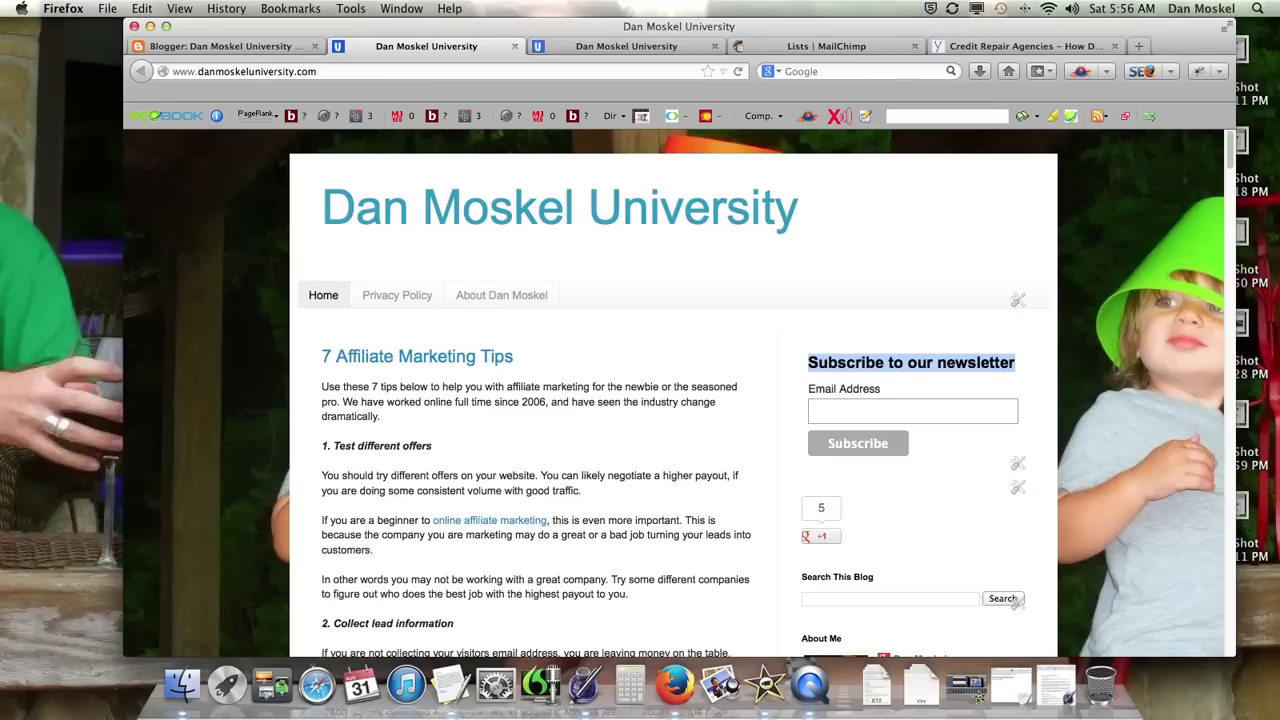
pyautogui.click(840, 46)
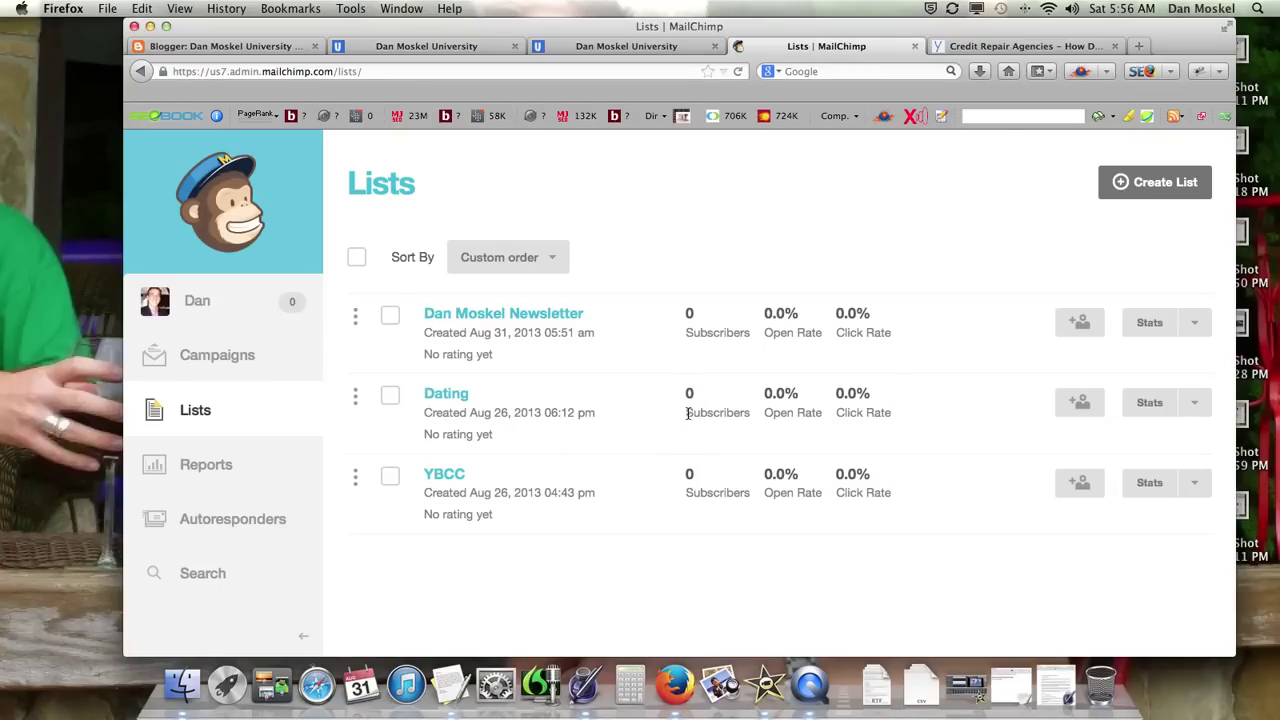
pyautogui.click(938, 50)
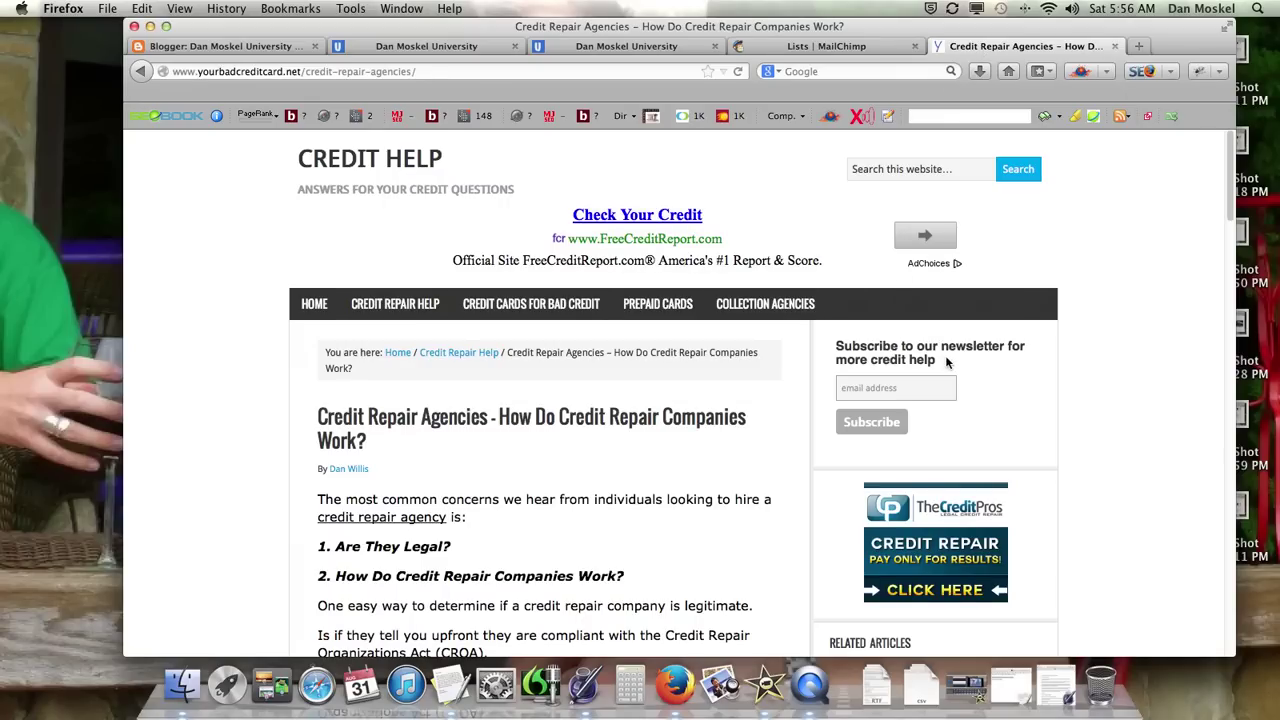
# Step: Highlight the Credit Help newsletter heading, then switch over to the blog's homepage
pyautogui.moveTo(948, 362); pyautogui.dragTo(830, 346)
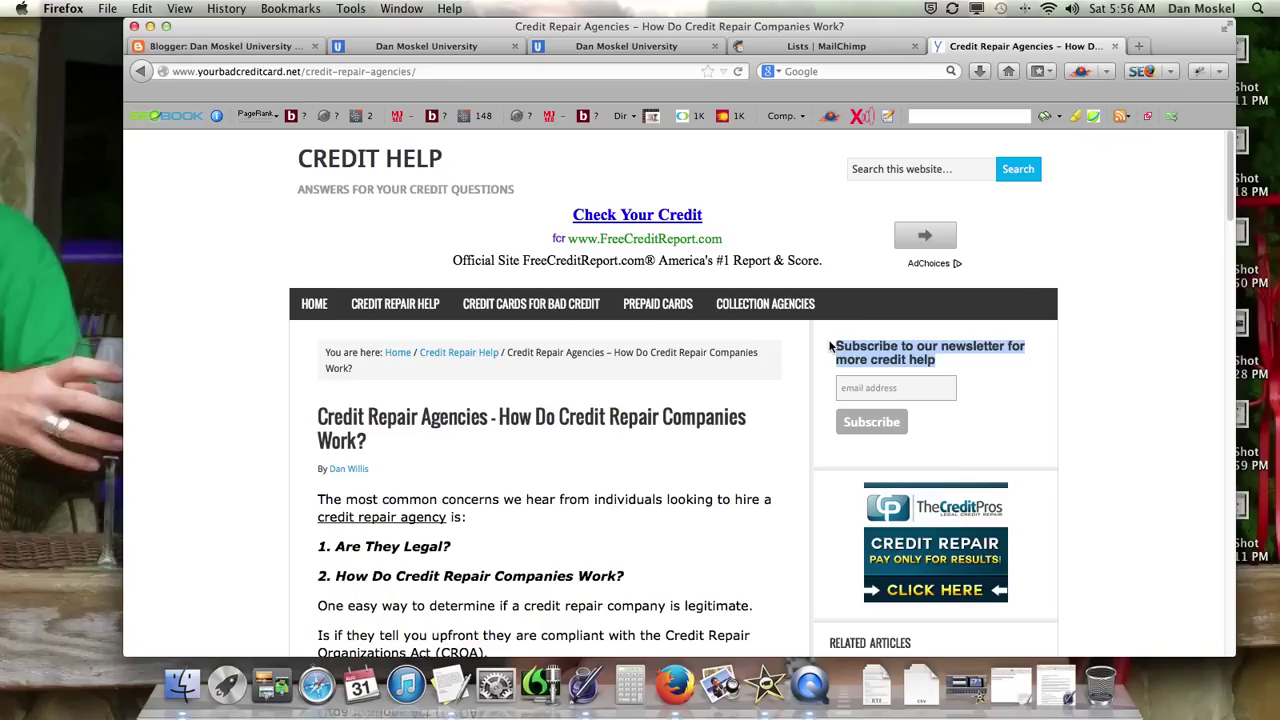
pyautogui.click(840, 47)
pyautogui.click(447, 47)
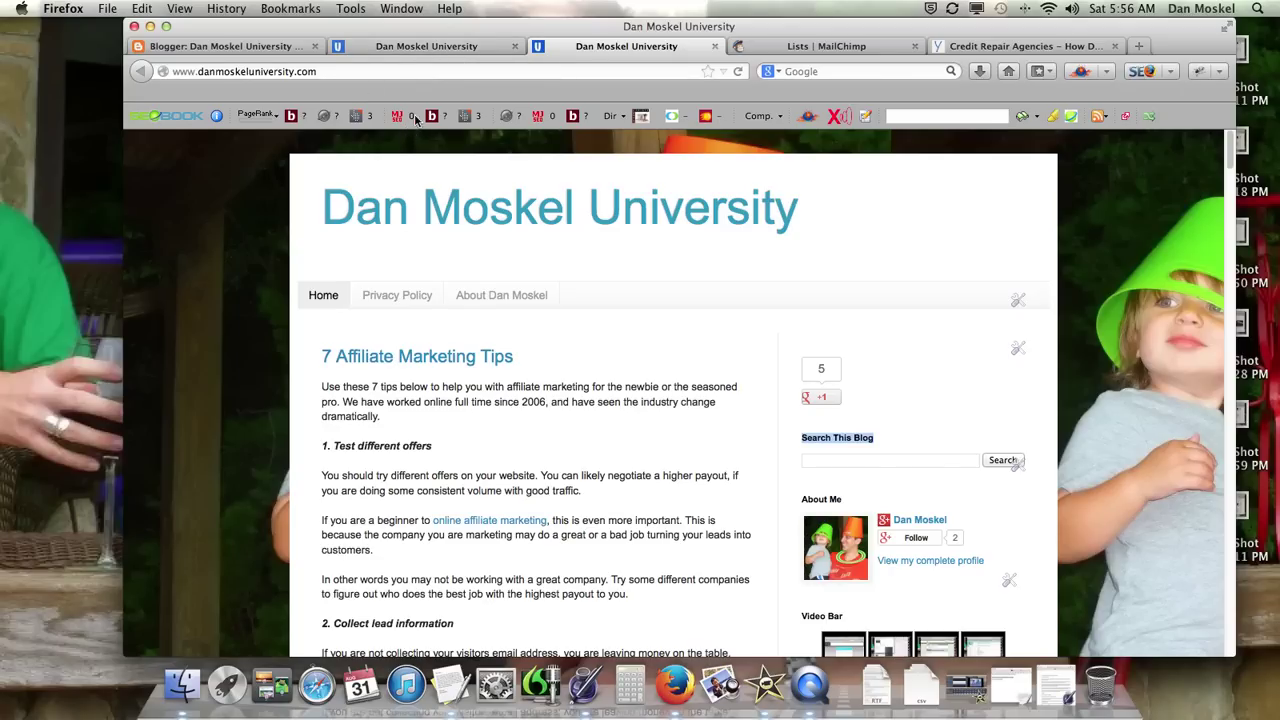
# Step: Enter a test email address in the sidebar form's Email Address box and subscribe
pyautogui.click(455, 46)
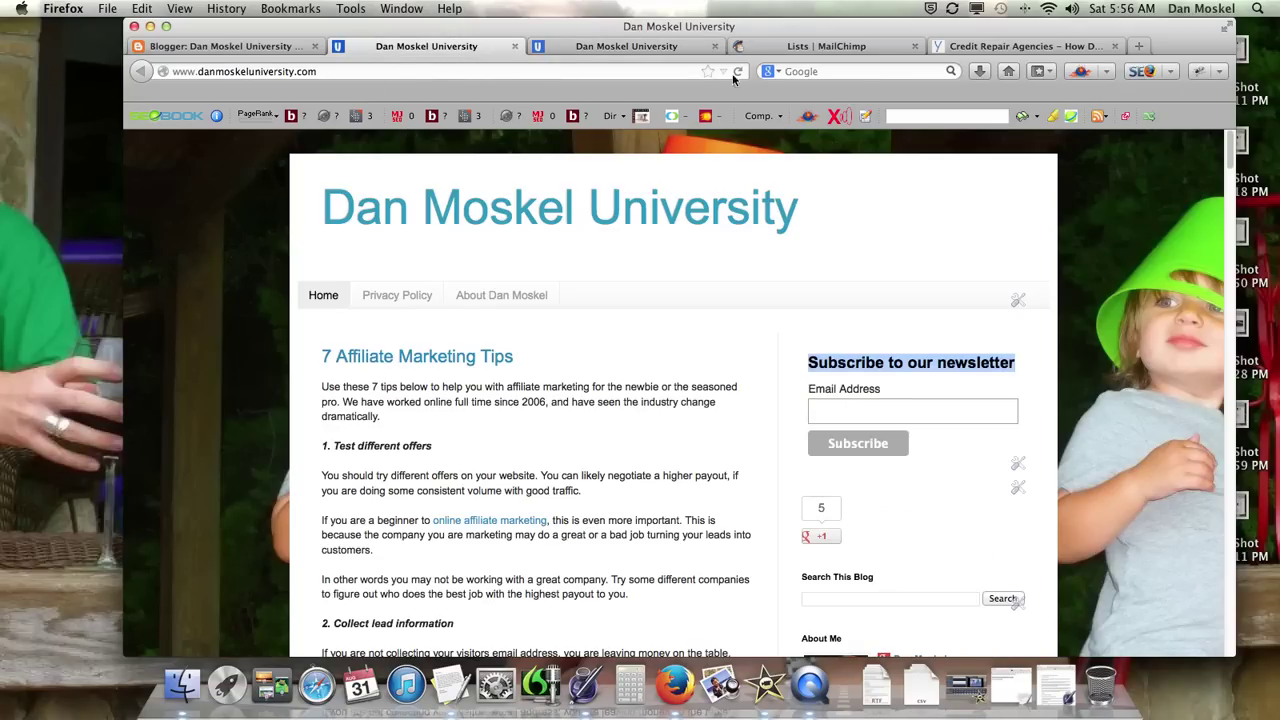
pyautogui.click(856, 409)
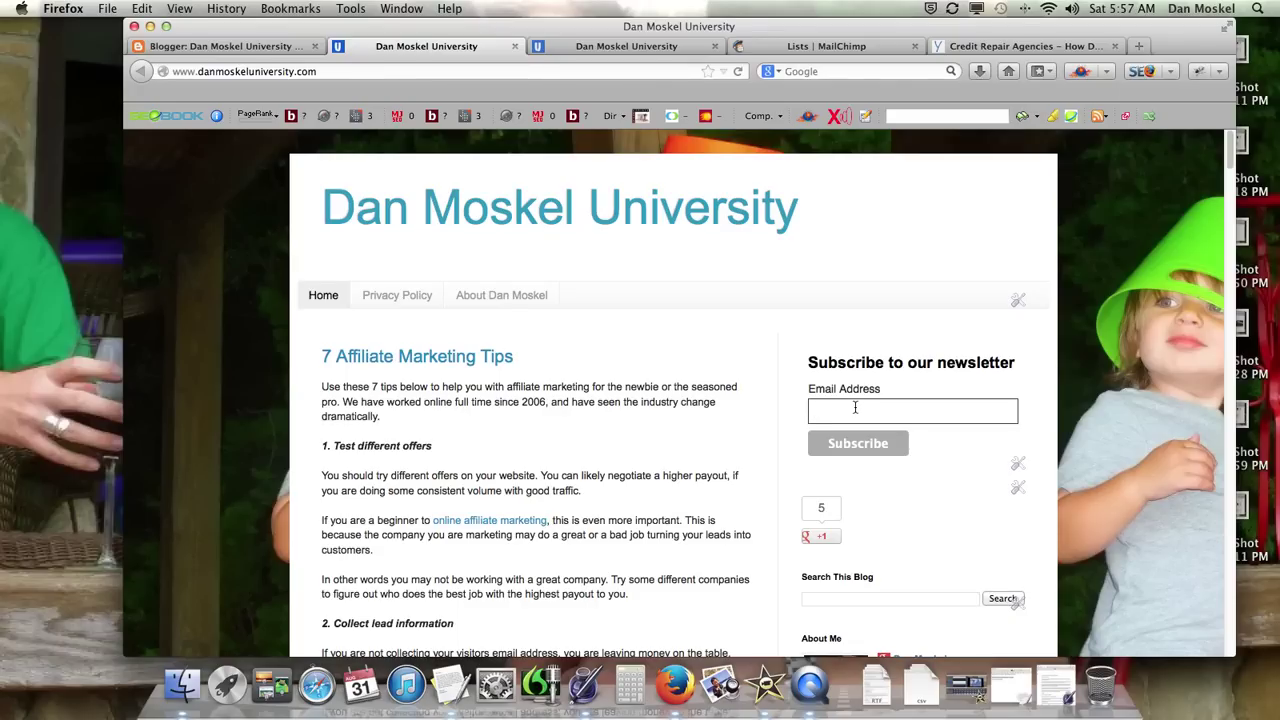
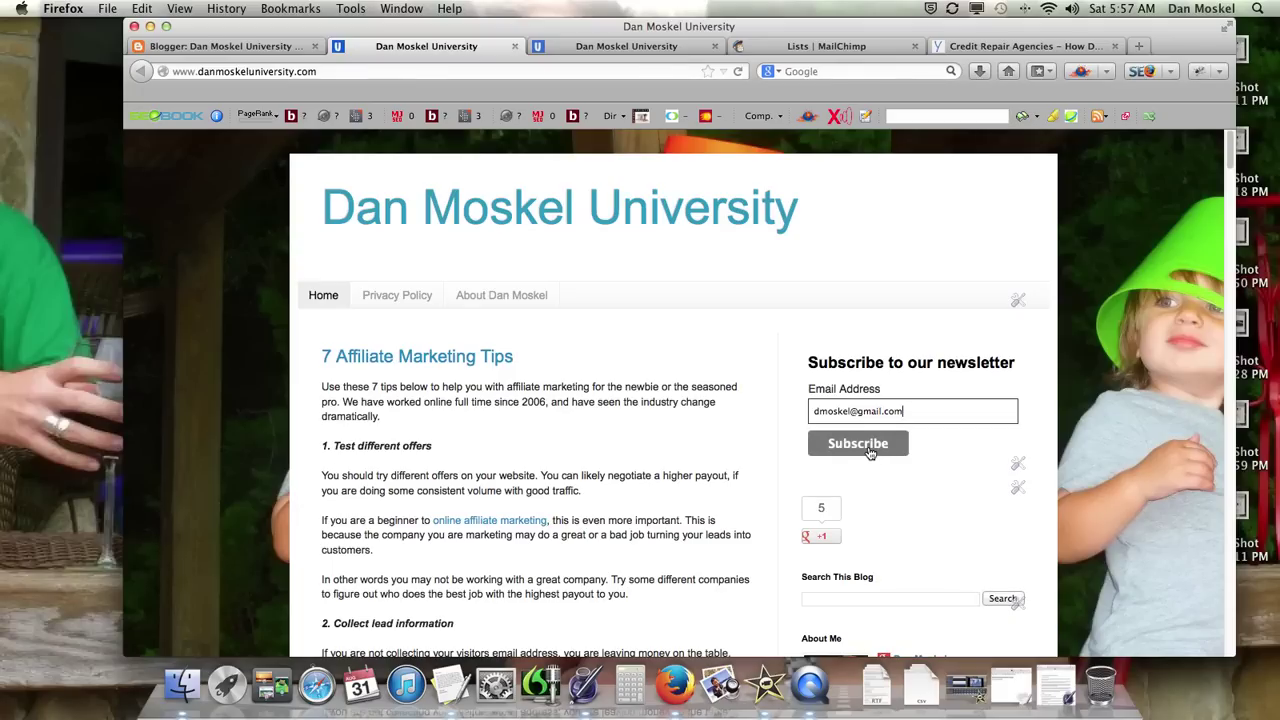
pyautogui.click(868, 448)
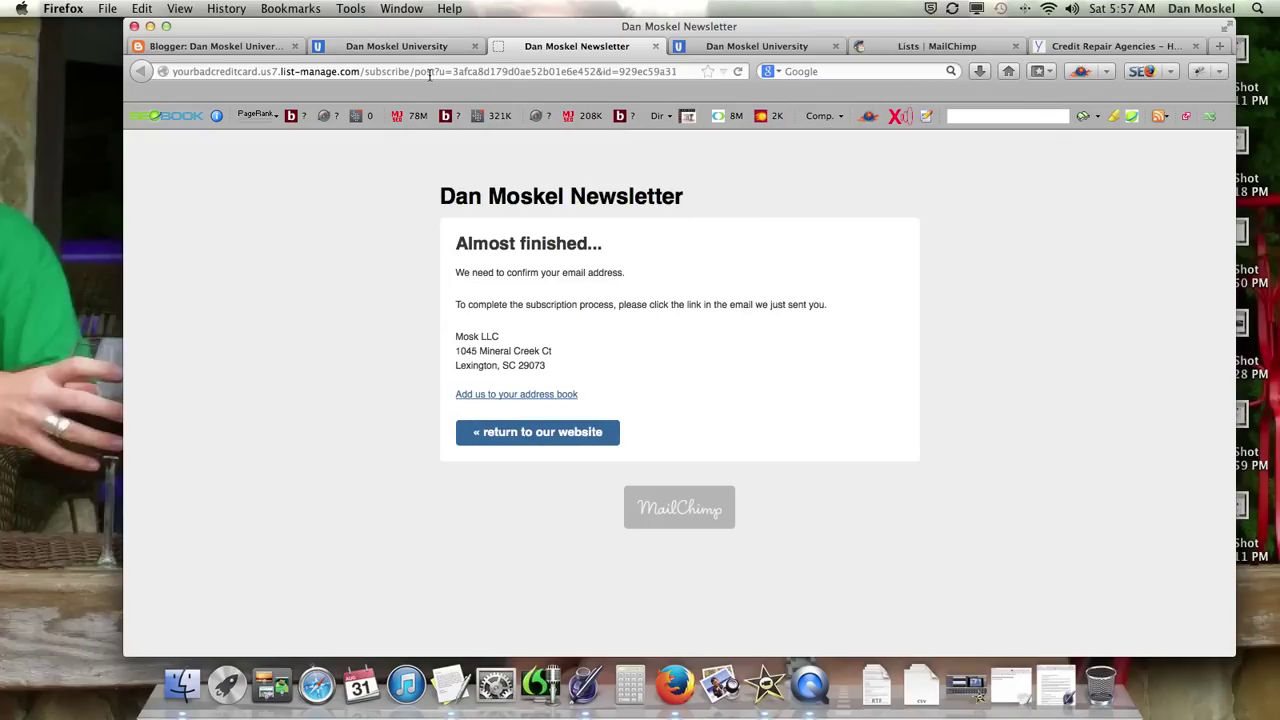
# Step: Browse the blog, its affiliate marketing article, and the confirmation page's address lines
pyautogui.click(428, 47)
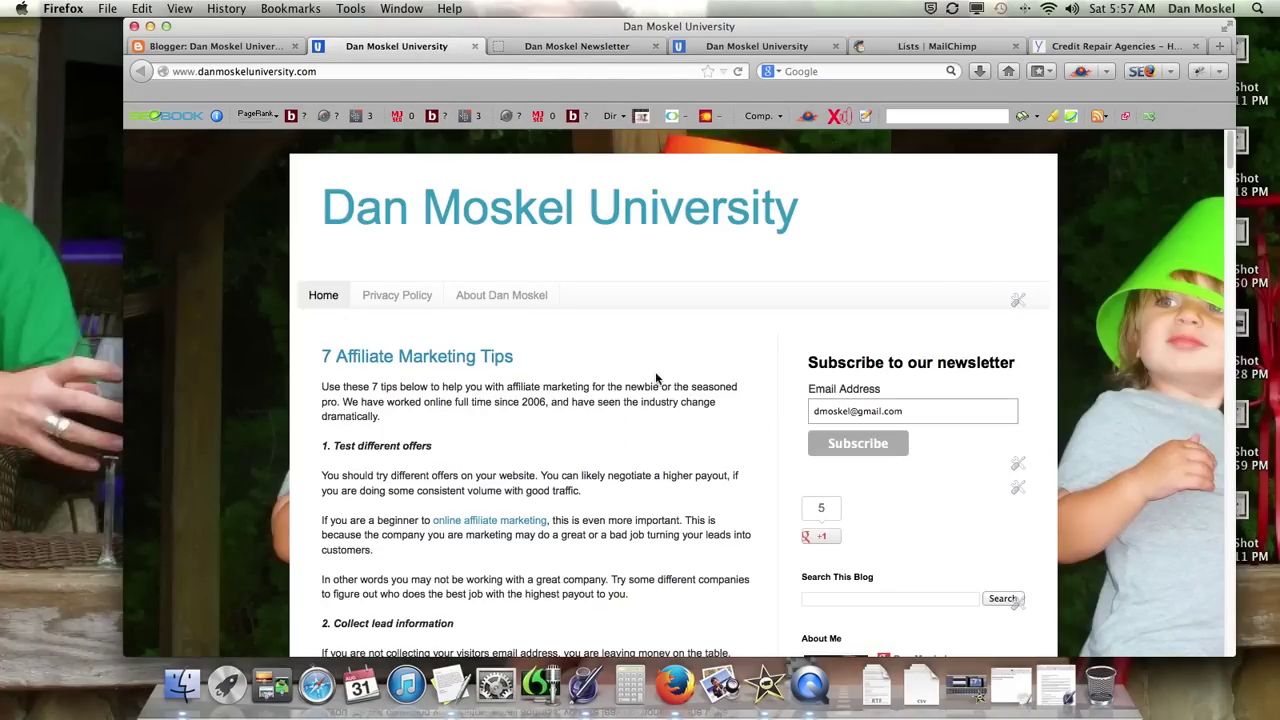
pyautogui.click(574, 47)
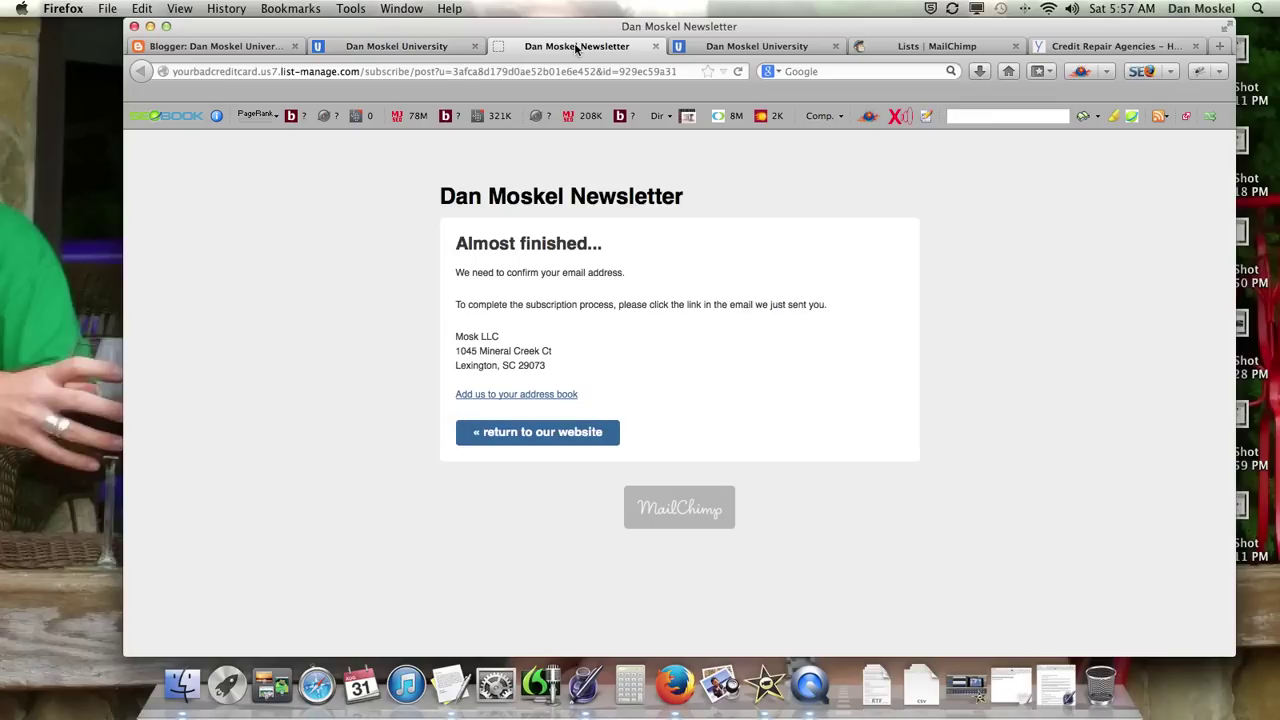
pyautogui.click(395, 47)
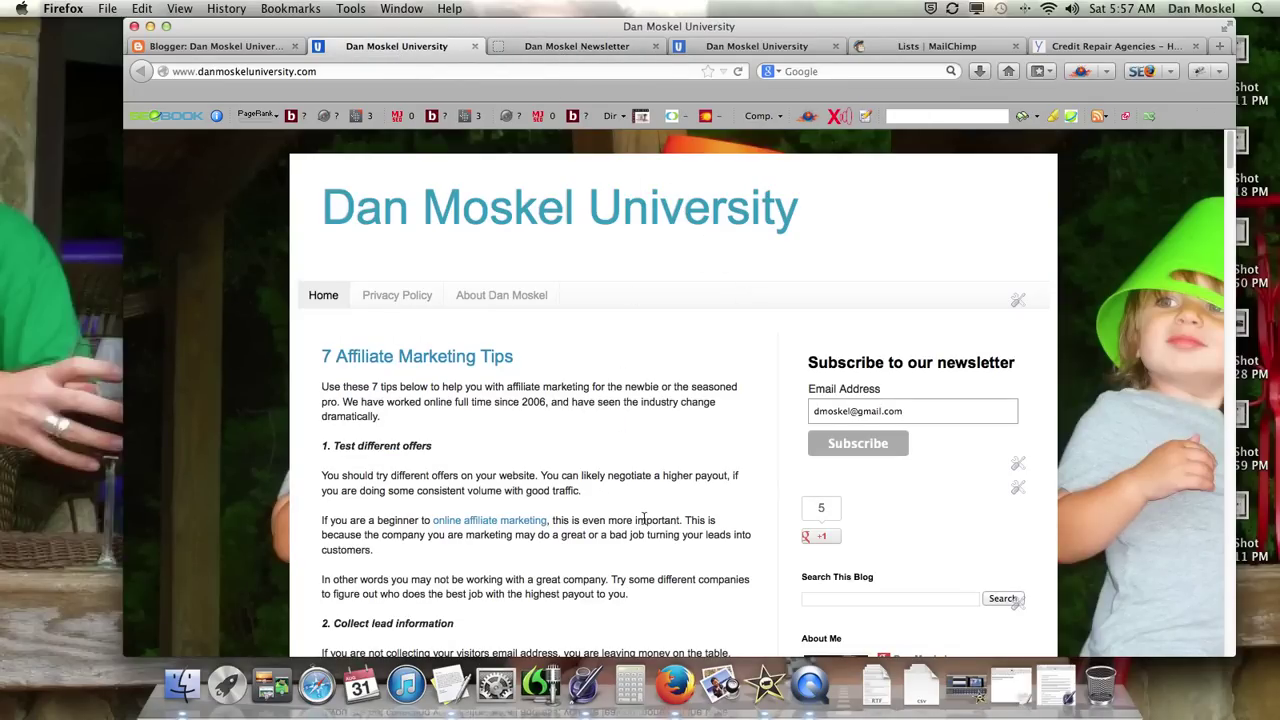
pyautogui.scroll(-3, 531, 437)
pyautogui.click(520, 376)
pyautogui.click(141, 72)
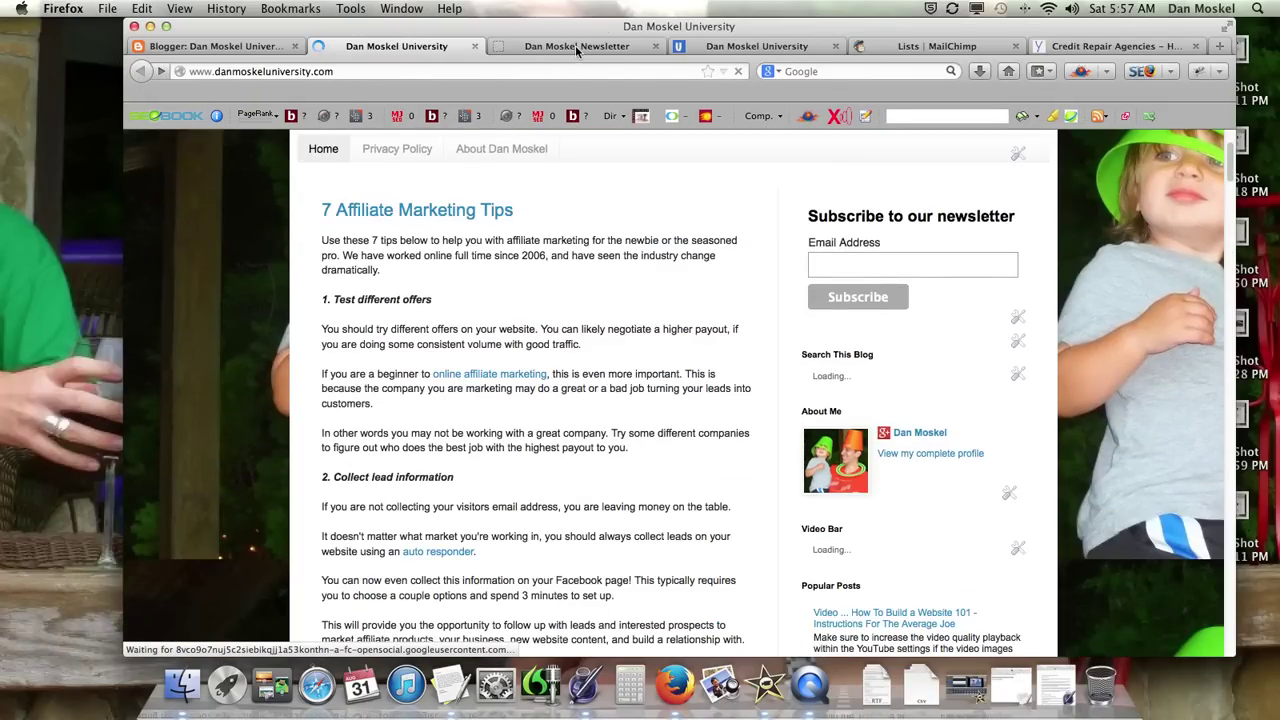
pyautogui.click(572, 46)
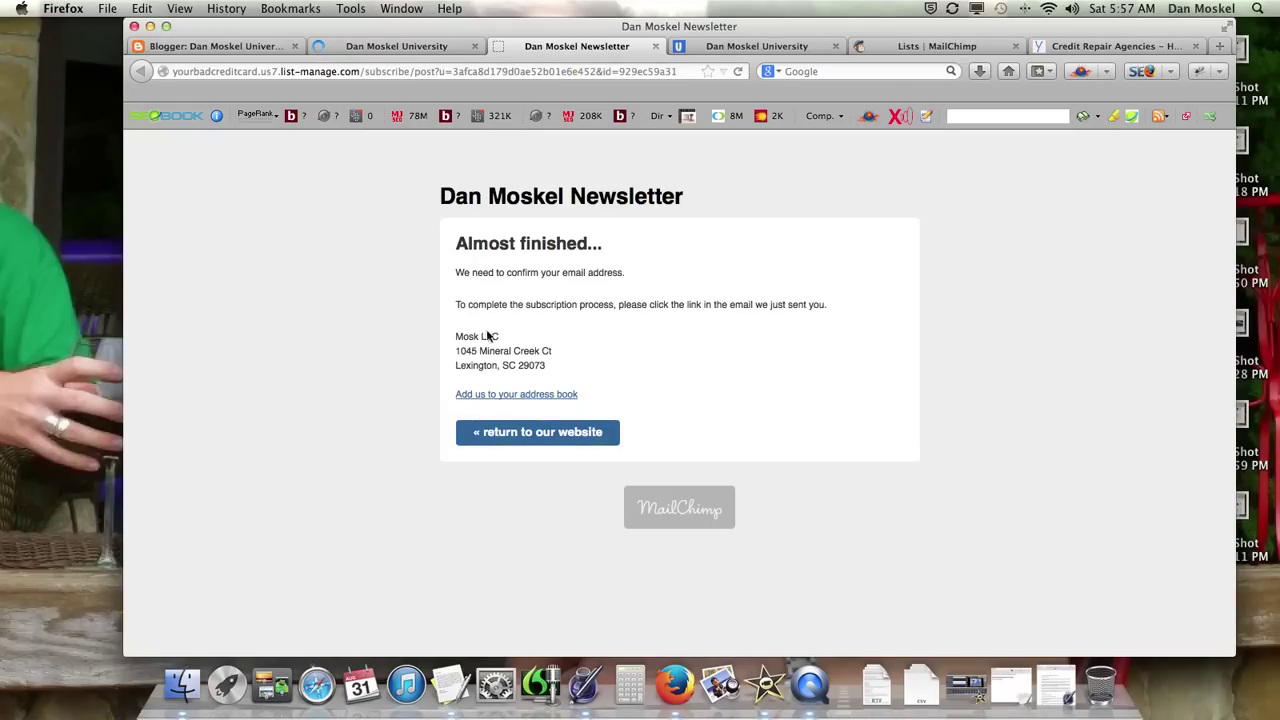
pyautogui.moveTo(555, 366); pyautogui.dragTo(457, 333)
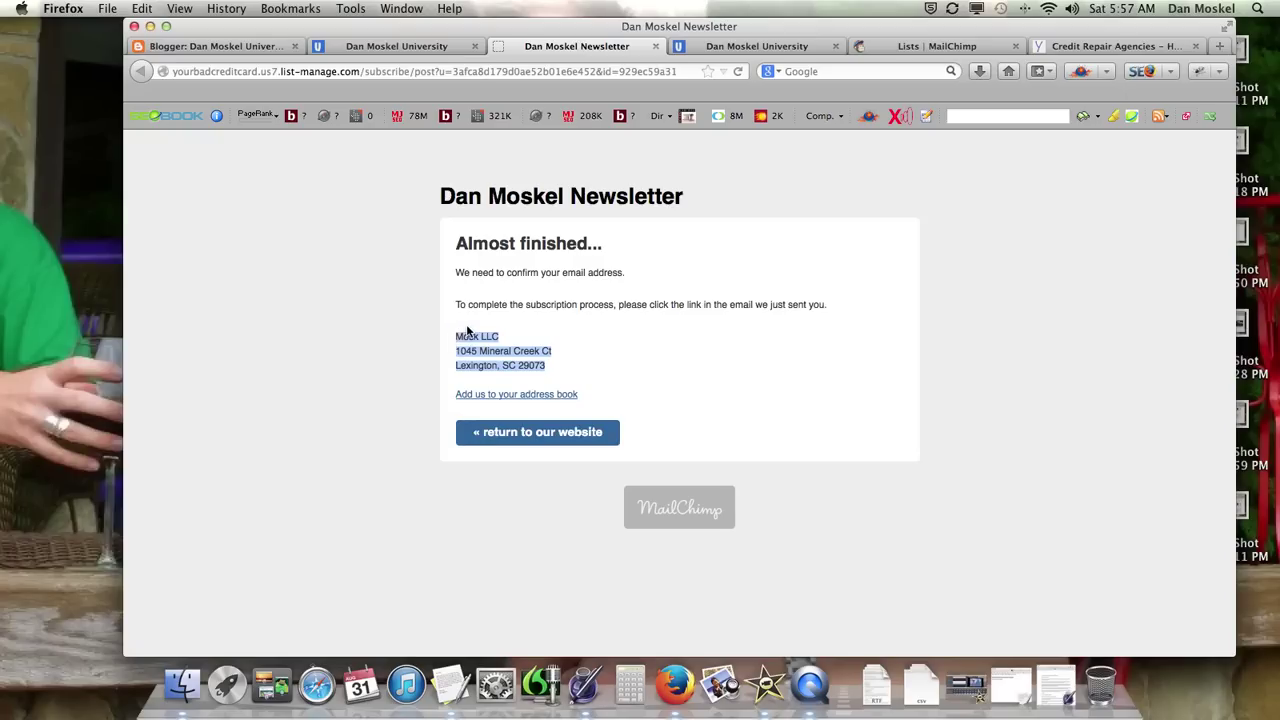
pyautogui.click(415, 47)
# Step: Refill Email Address with the remembered suggestion and submit the newsletter form again
pyautogui.click(876, 266)
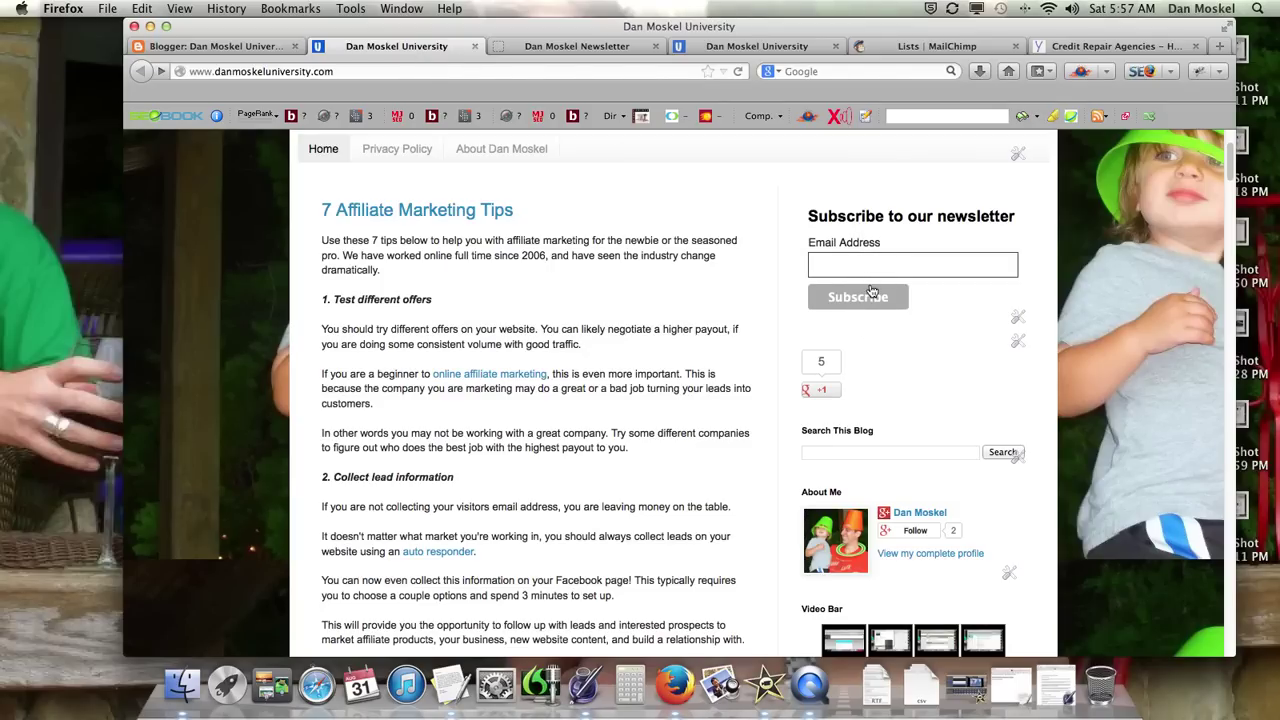
pyautogui.scroll(3, 870, 291)
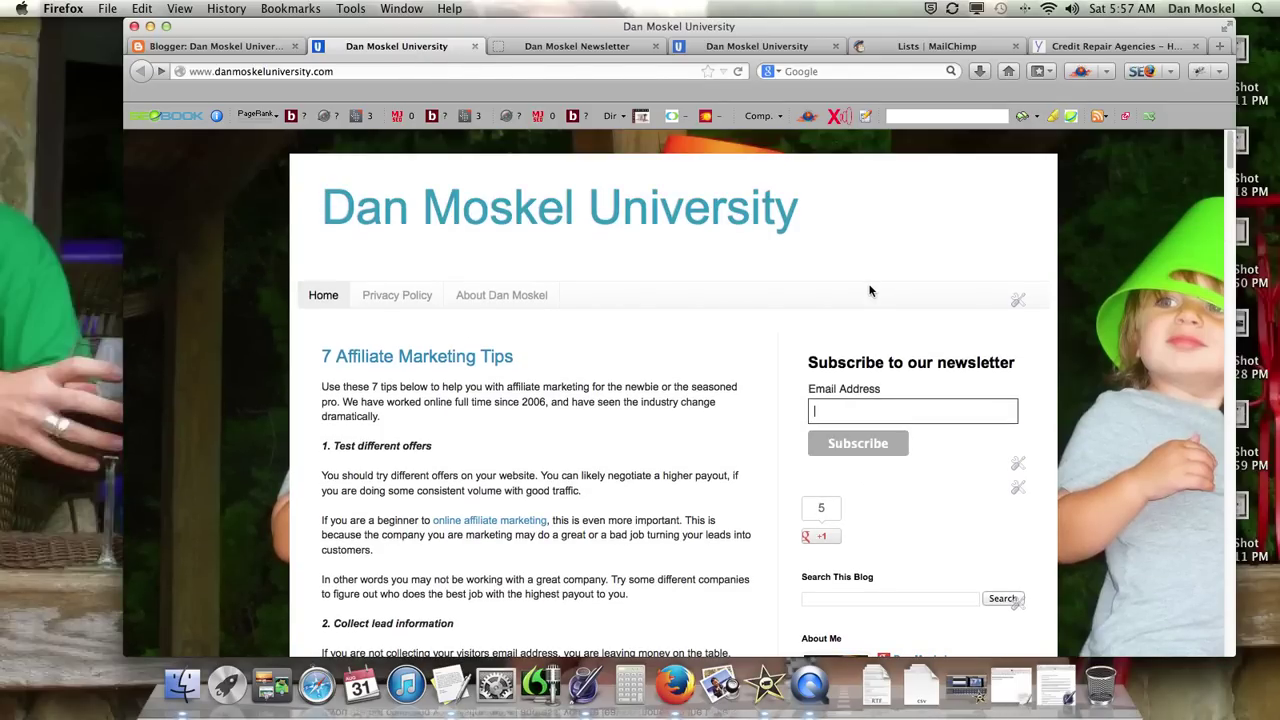
pyautogui.write('dm')
pyautogui.press('Down')
pyautogui.press('Return')
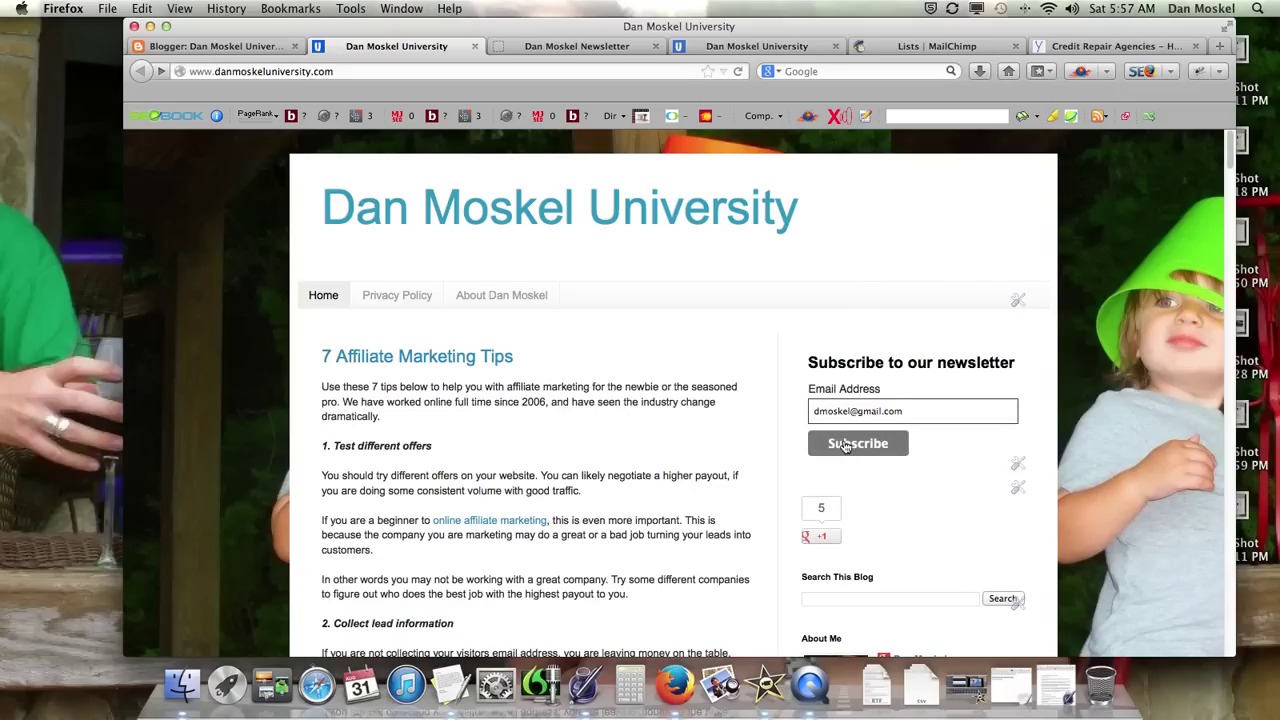
pyautogui.click(577, 46)
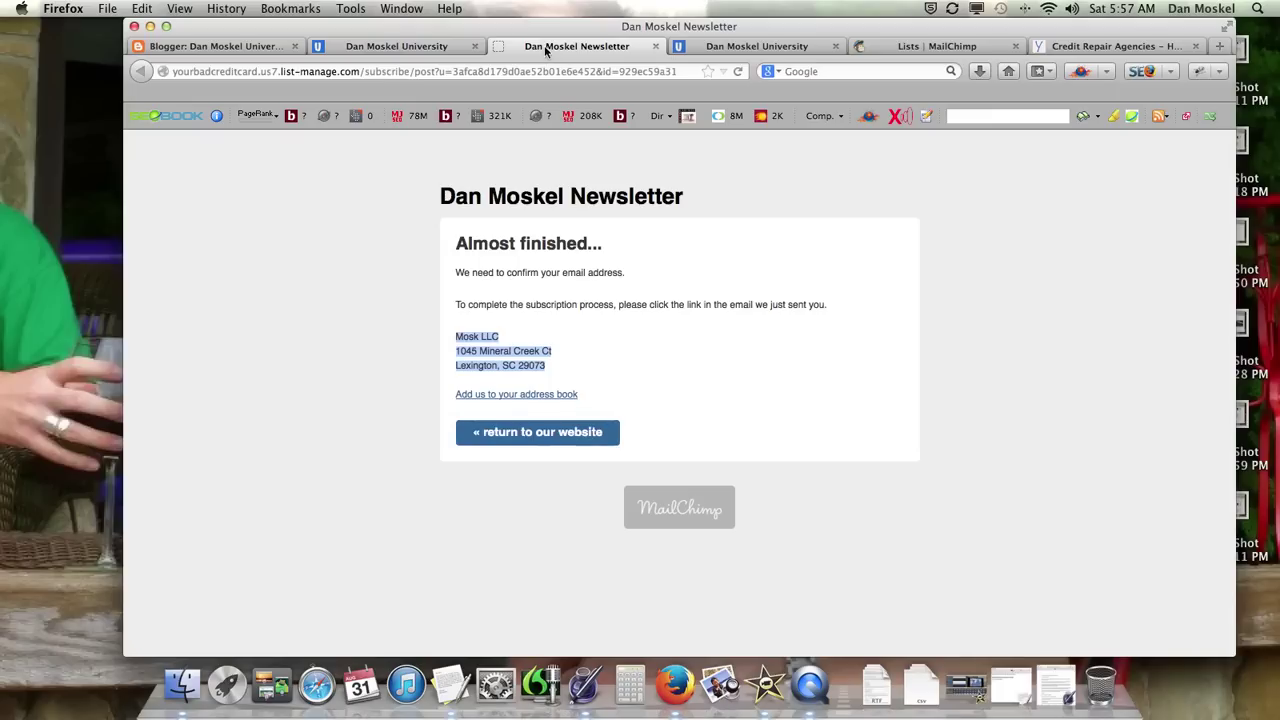
pyautogui.click(435, 71)
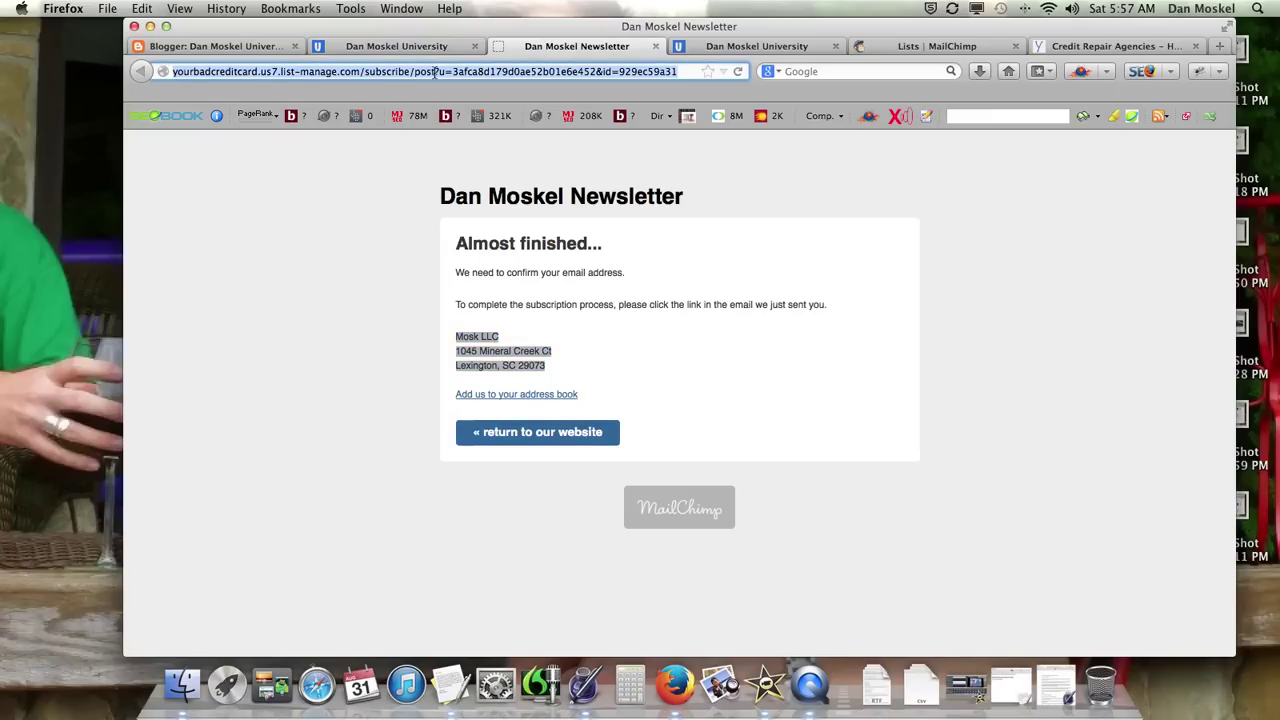
pyautogui.click(1120, 46)
# Step: Follow the Credit Pros ad to payfordeletion.com, then go back to the Credit Help article
pyautogui.click(963, 527)
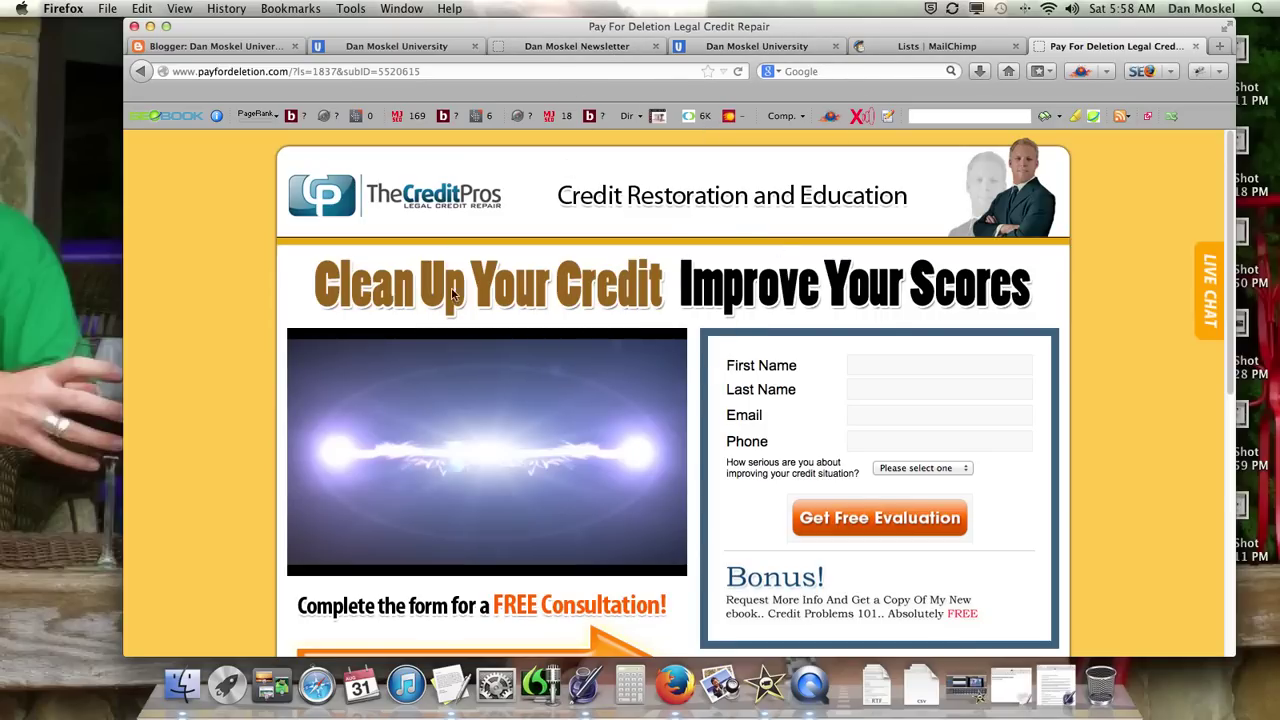
pyautogui.click(745, 50)
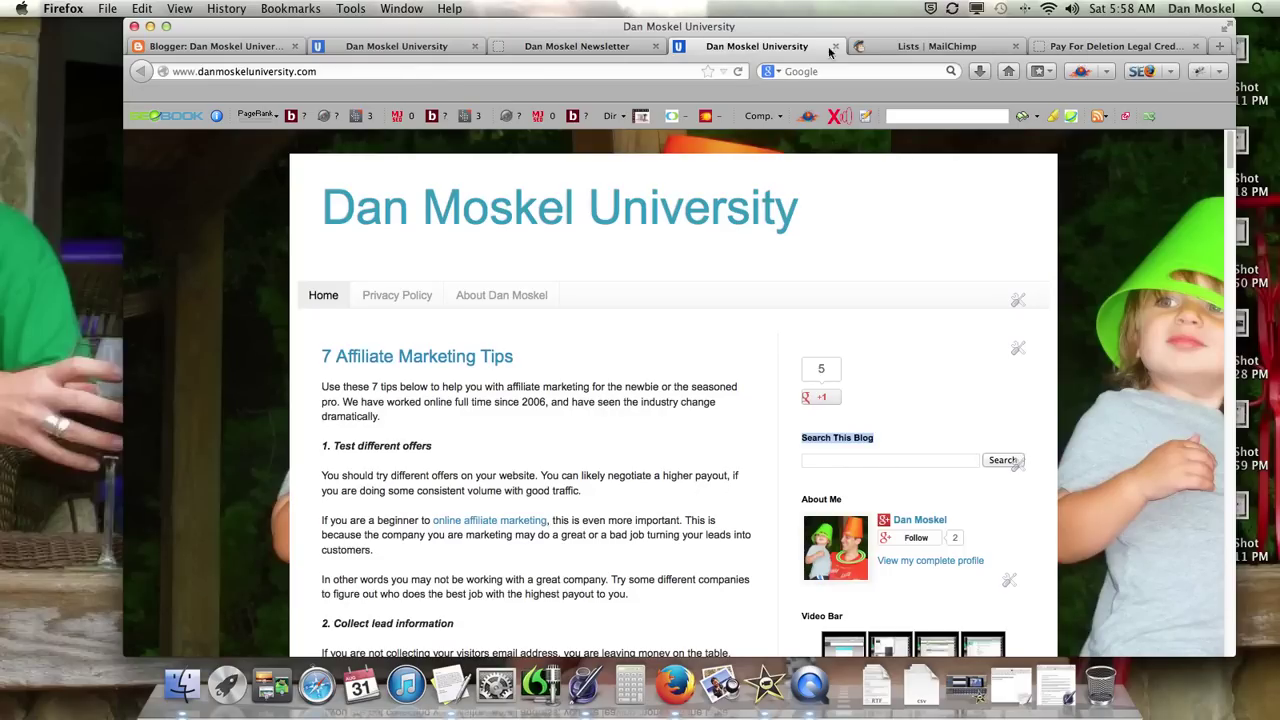
pyautogui.click(1100, 50)
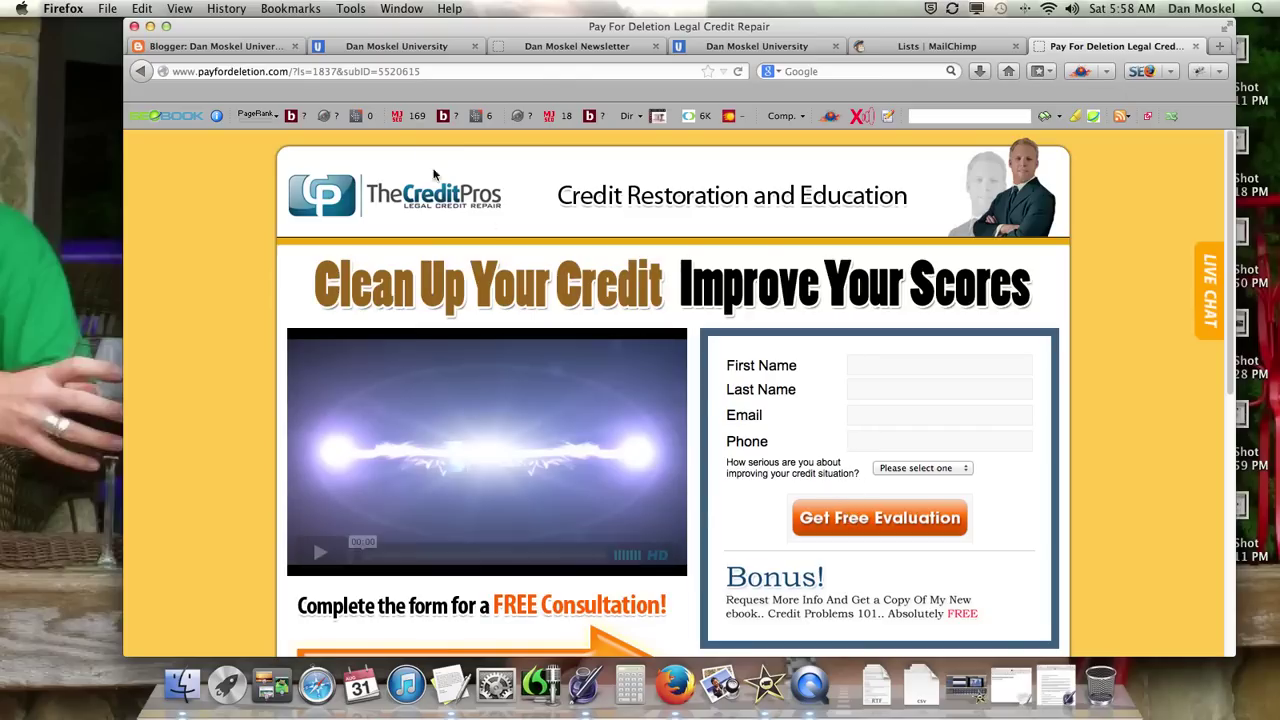
pyautogui.click(144, 73)
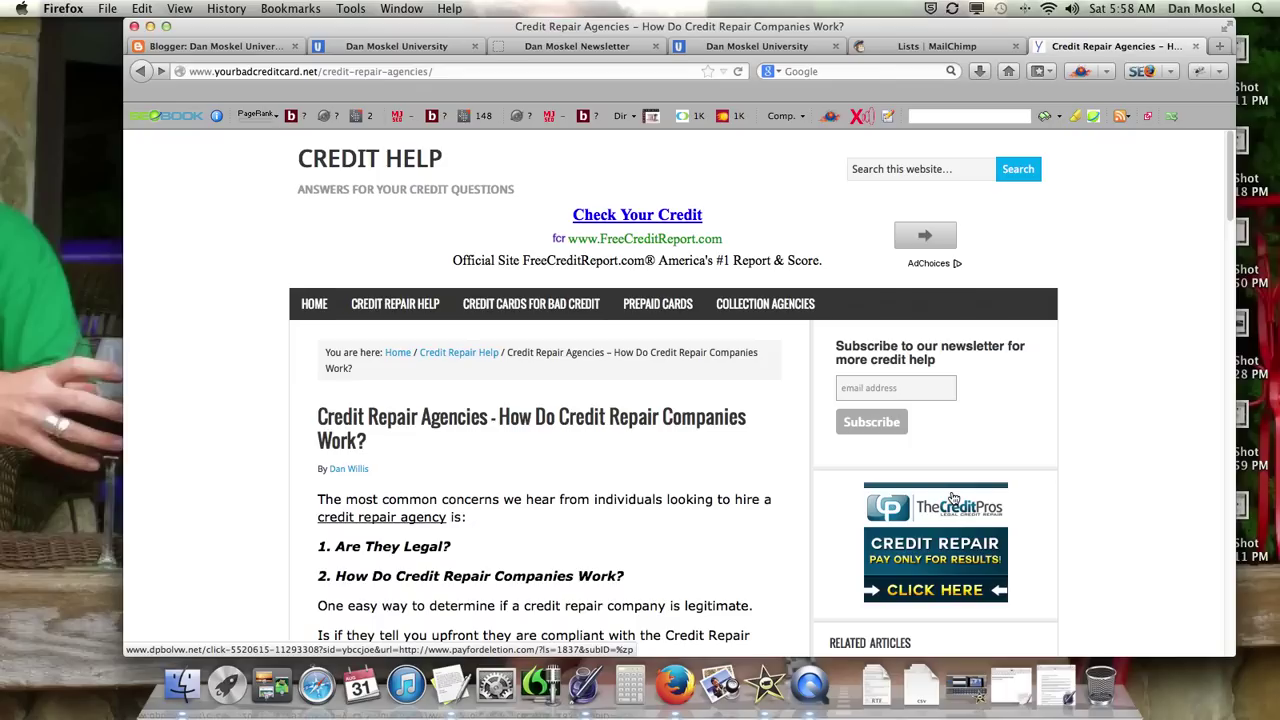
# Step: Switch from the Credit Help article to the blog and scroll through its posts
pyautogui.click(895, 388)
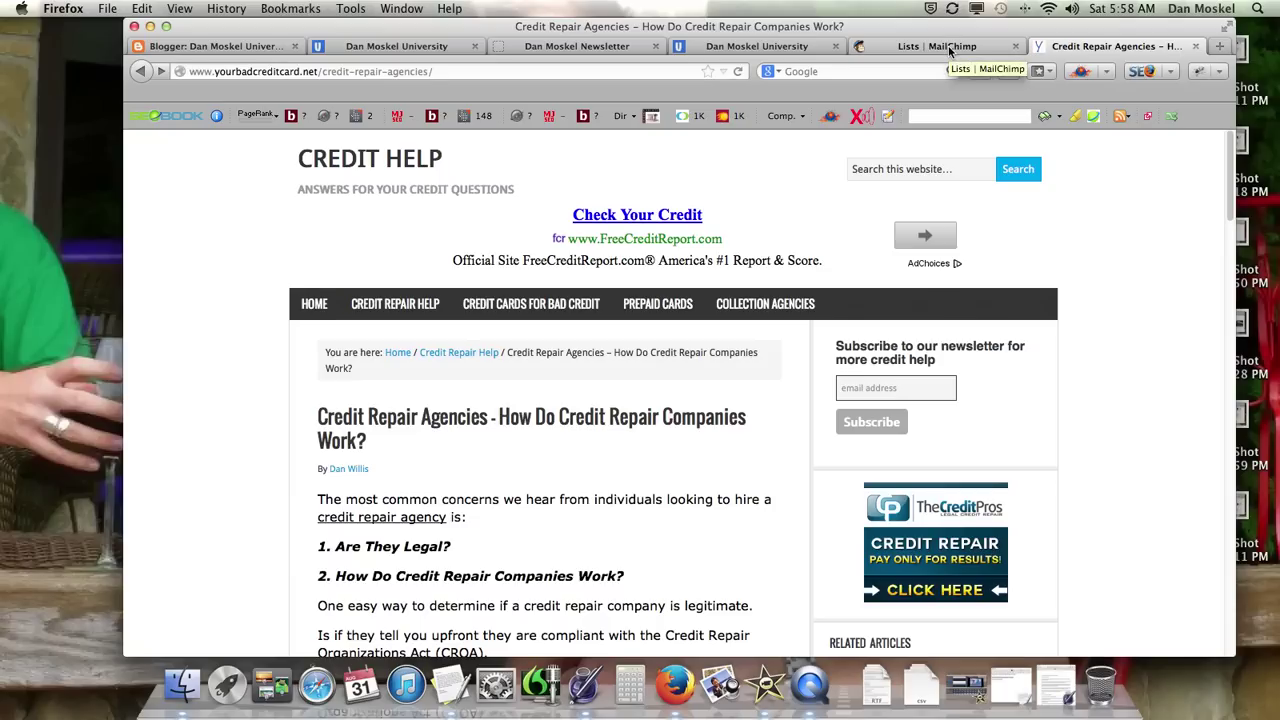
pyautogui.click(759, 47)
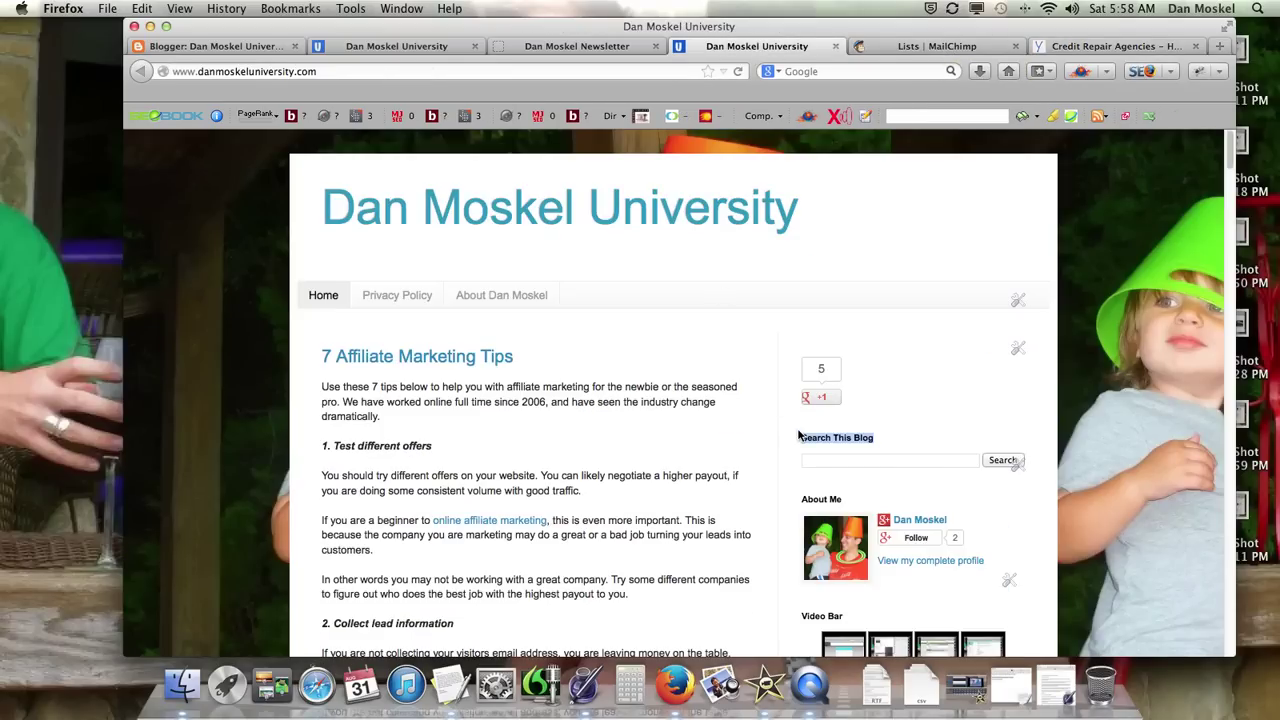
pyautogui.scroll(-10, 798, 436)
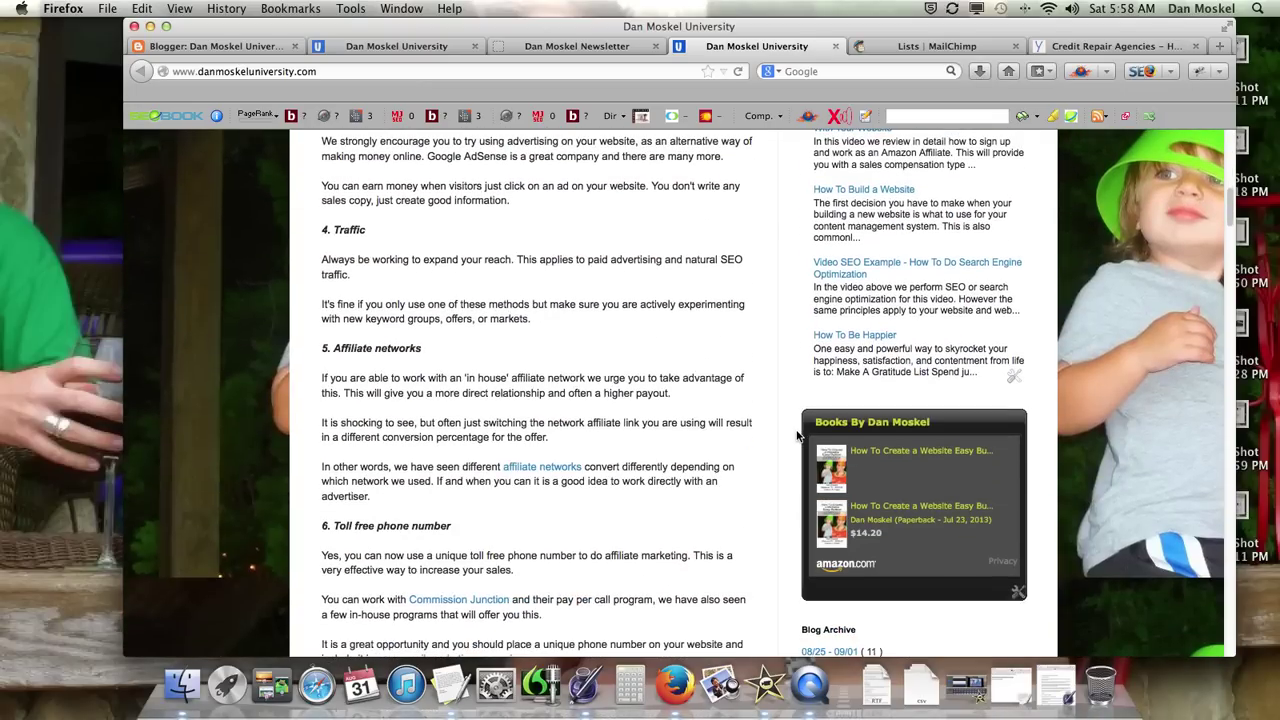
pyautogui.moveTo(928, 456)
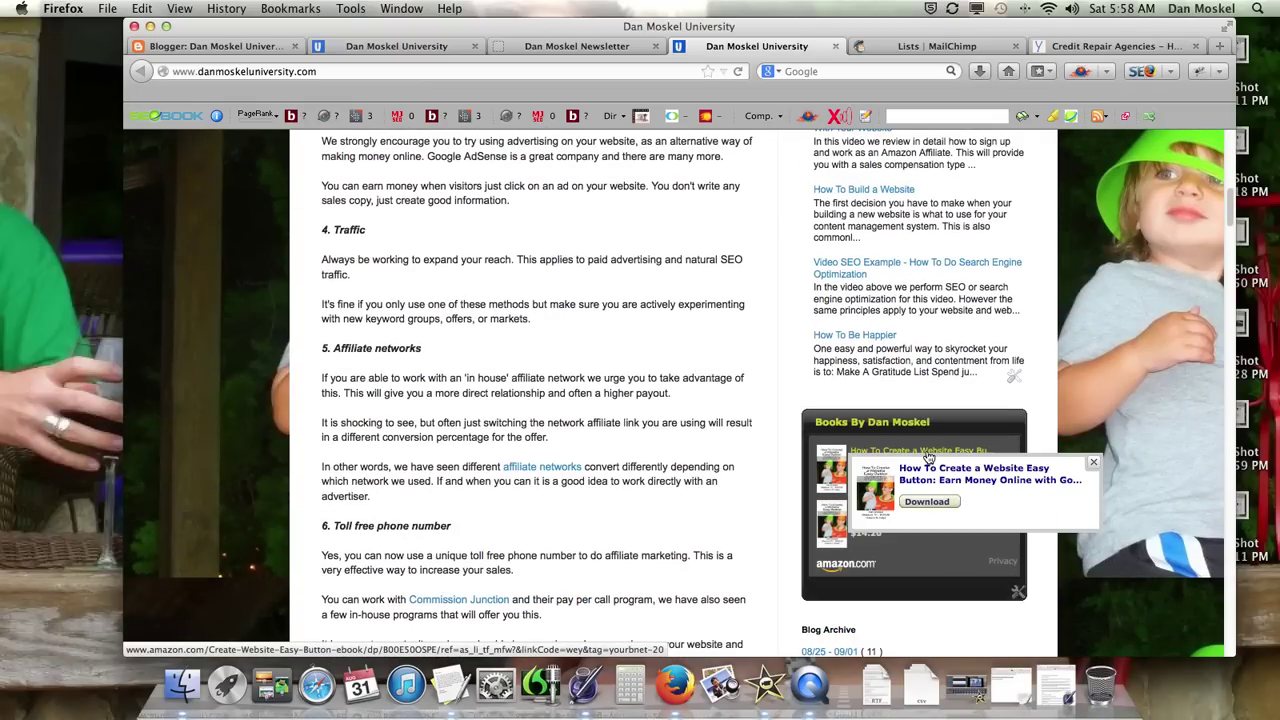
pyautogui.scroll(10, 506, 410)
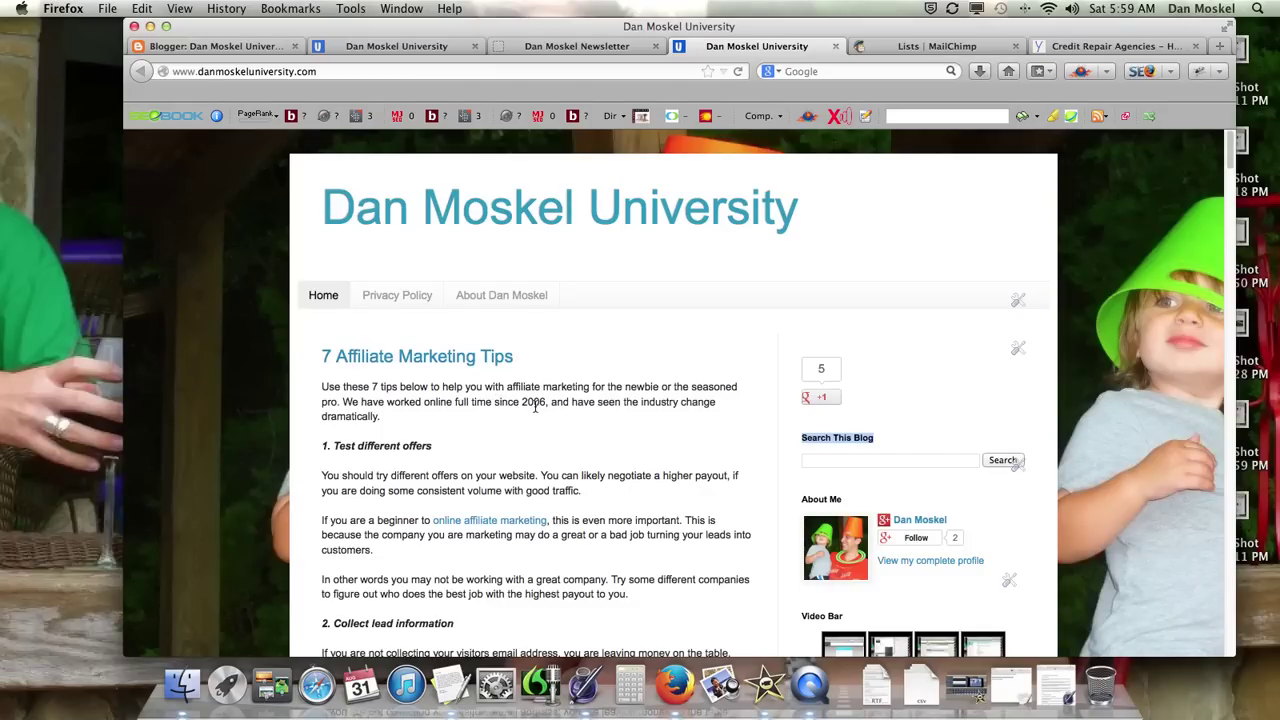
# Step: Show the blog tab with the signup form and highlight the '7 Affiliate Marketing Tips' title
pyautogui.click(420, 46)
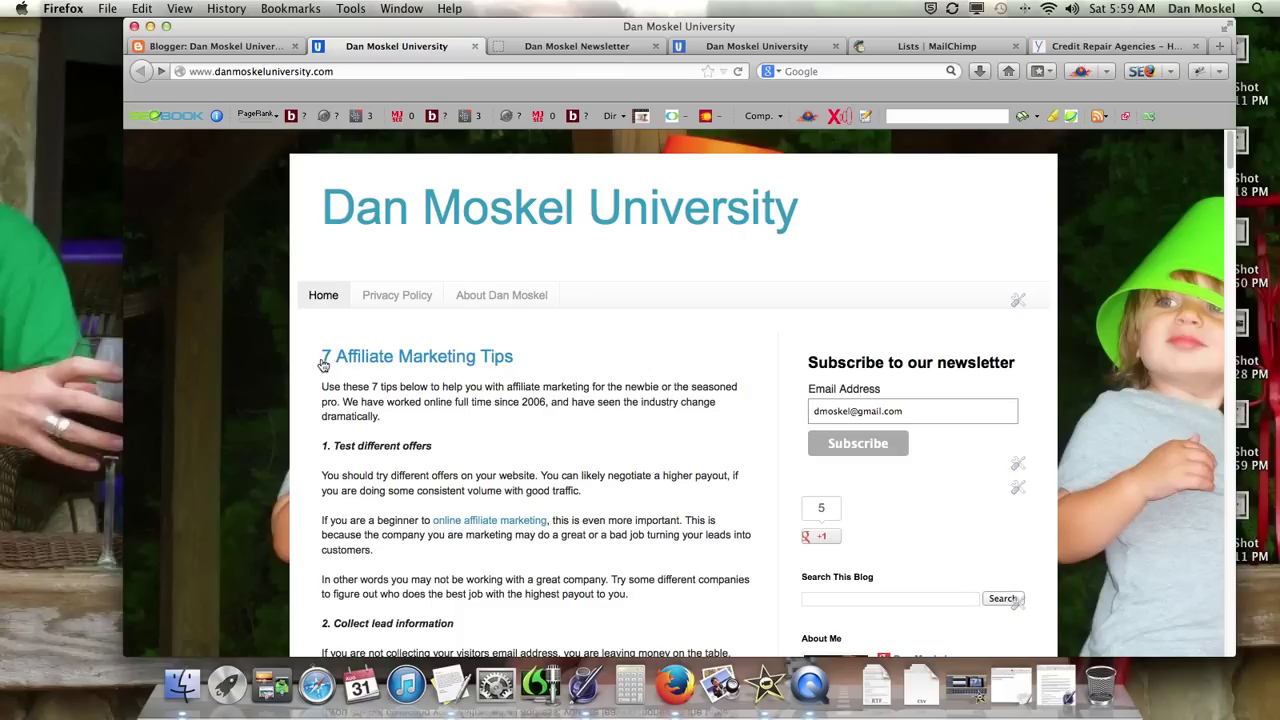
pyautogui.moveTo(323, 358); pyautogui.dragTo(516, 360)
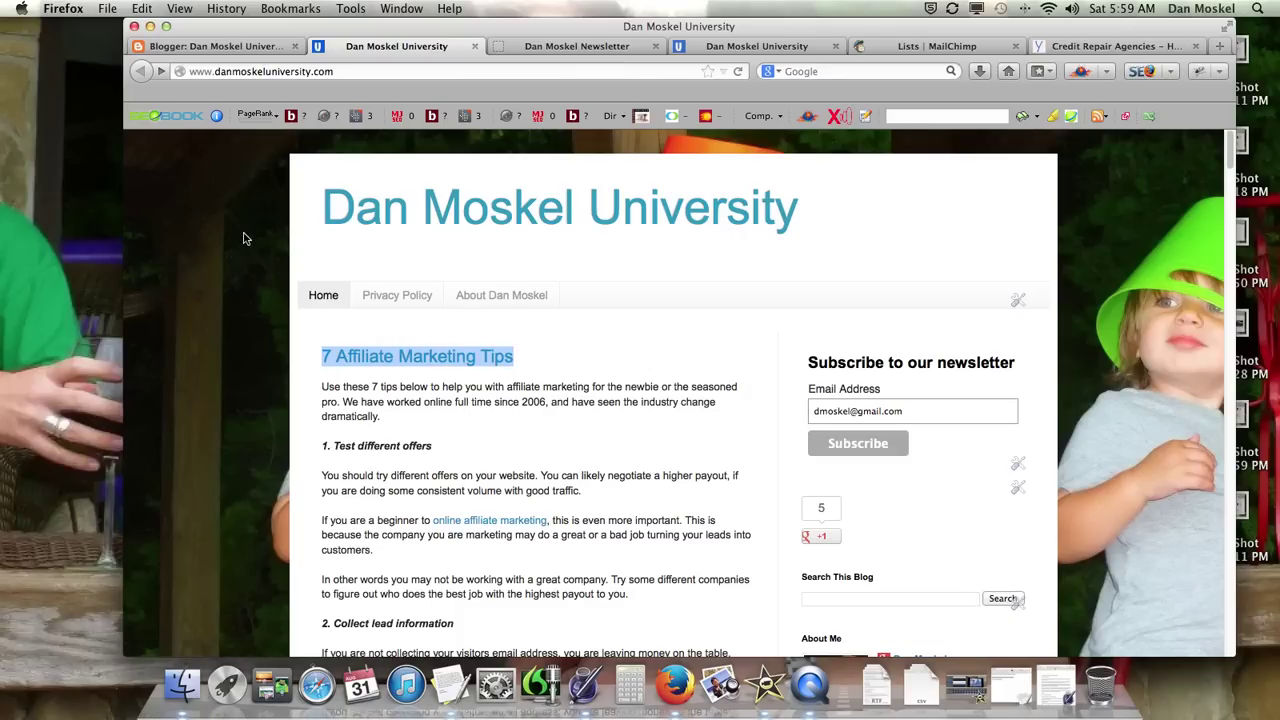